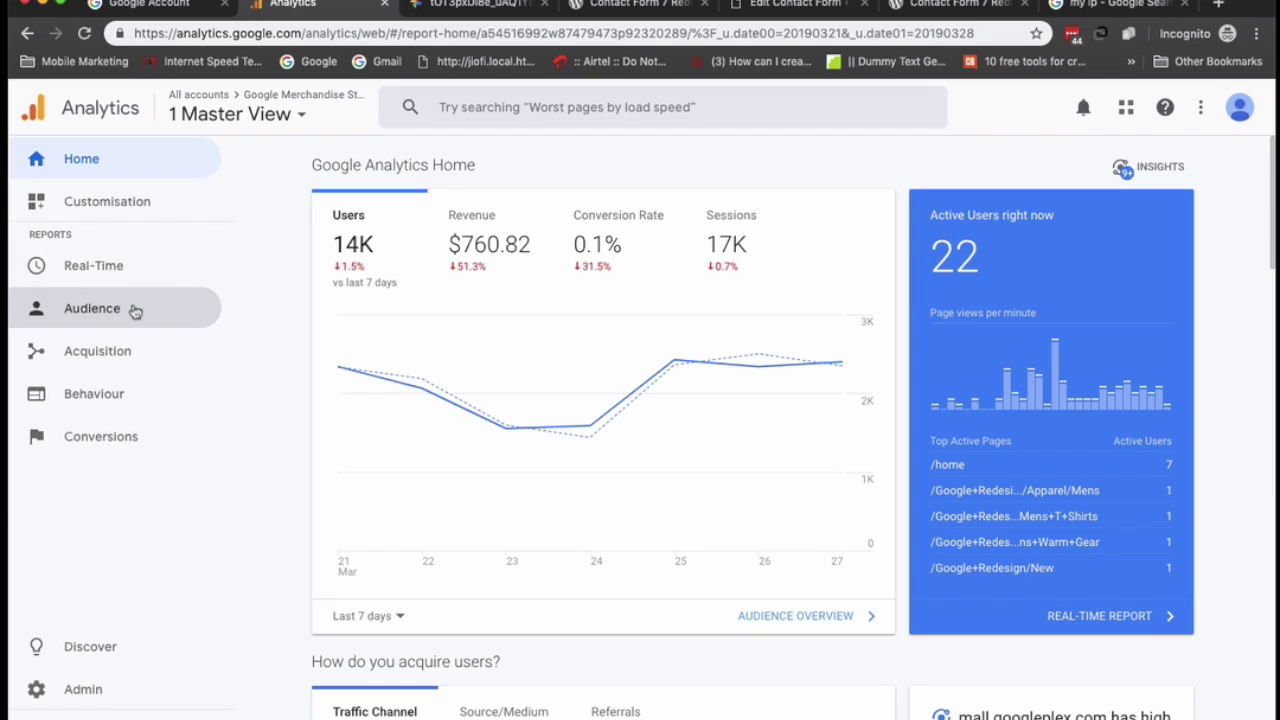
Open the Audience Demographics Overview report and examine the age and gender breakdowns.
click(135, 311)
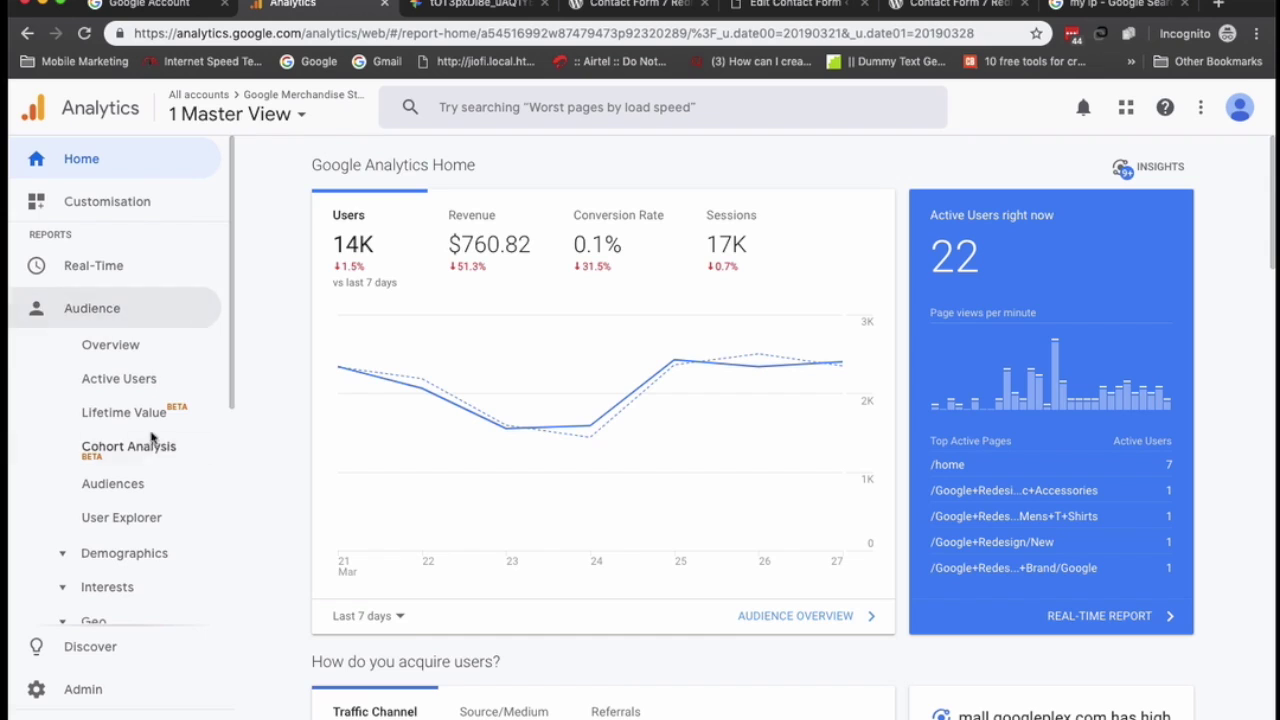
scroll(150, 420, down, 2)
scroll(158, 443, down, 3)
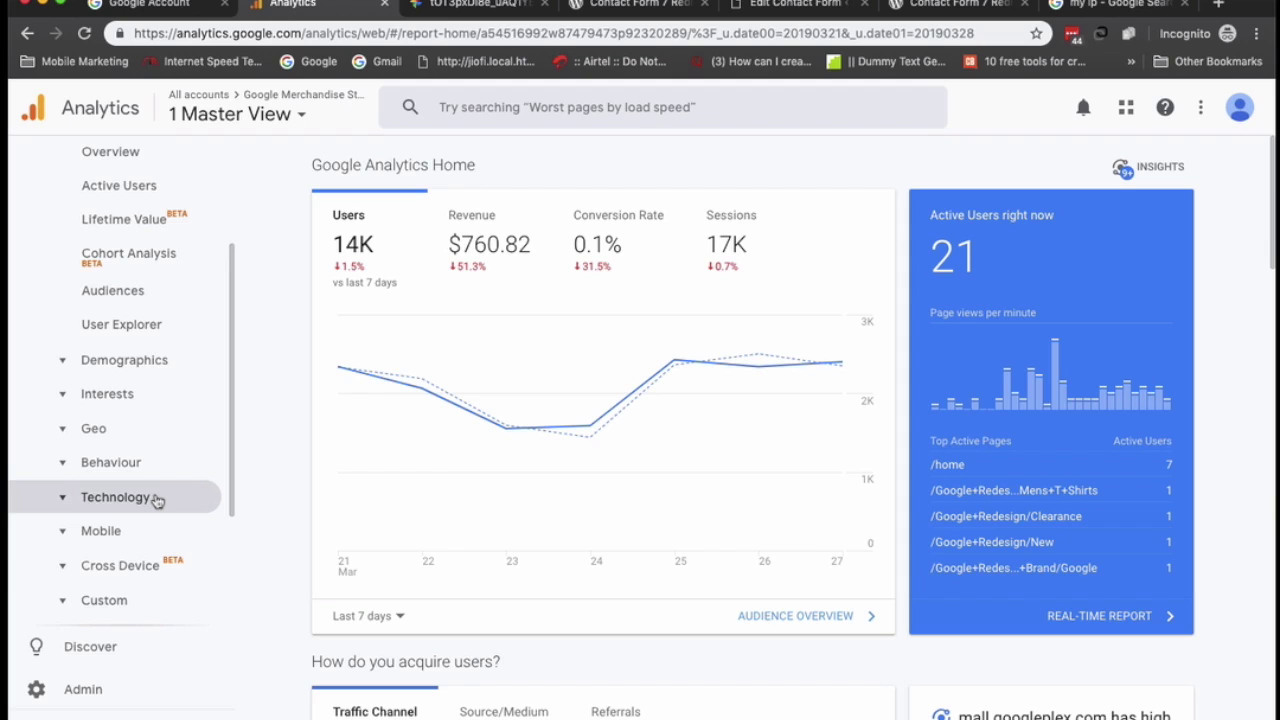
scroll(157, 500, up, 4)
scroll(157, 492, down, 6)
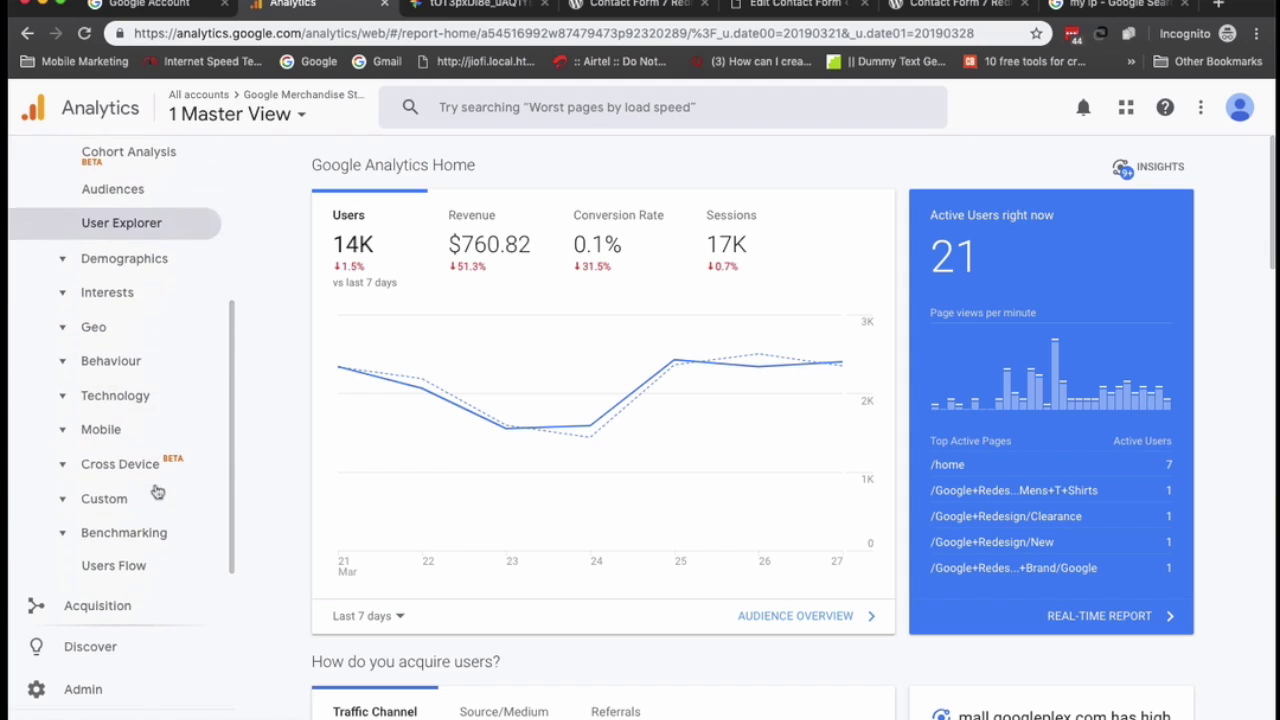
click(66, 260)
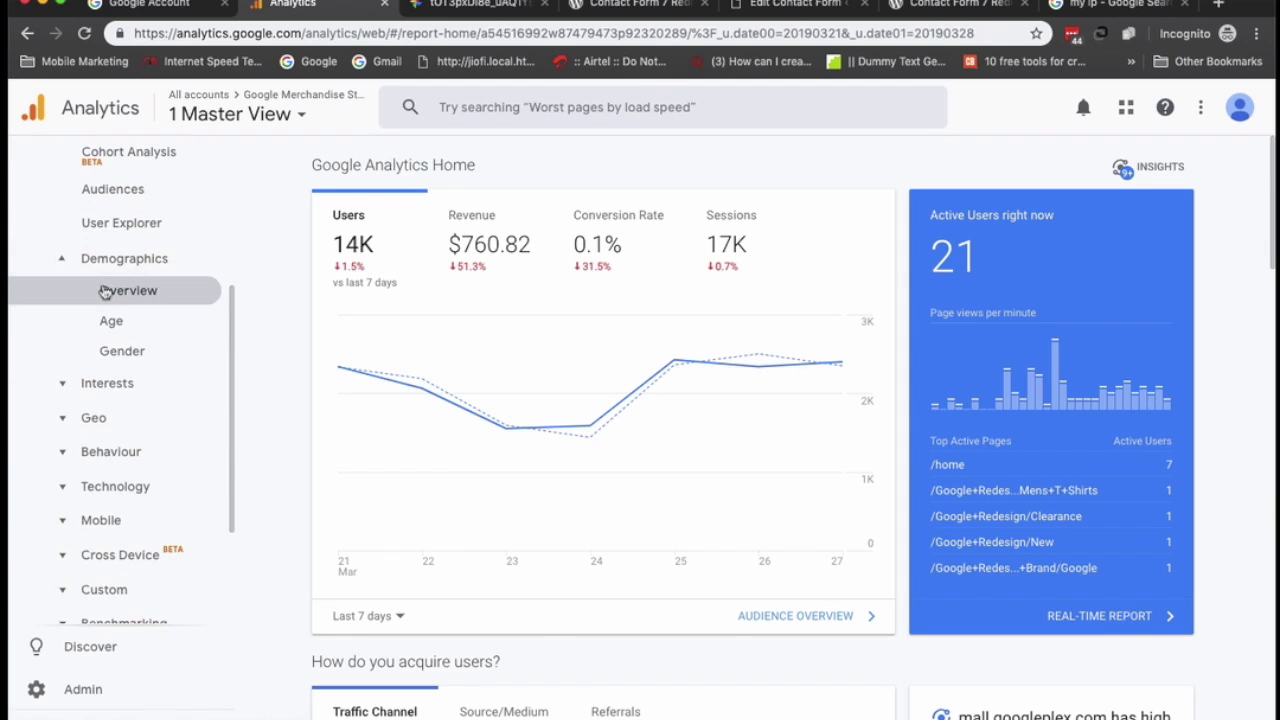
click(104, 291)
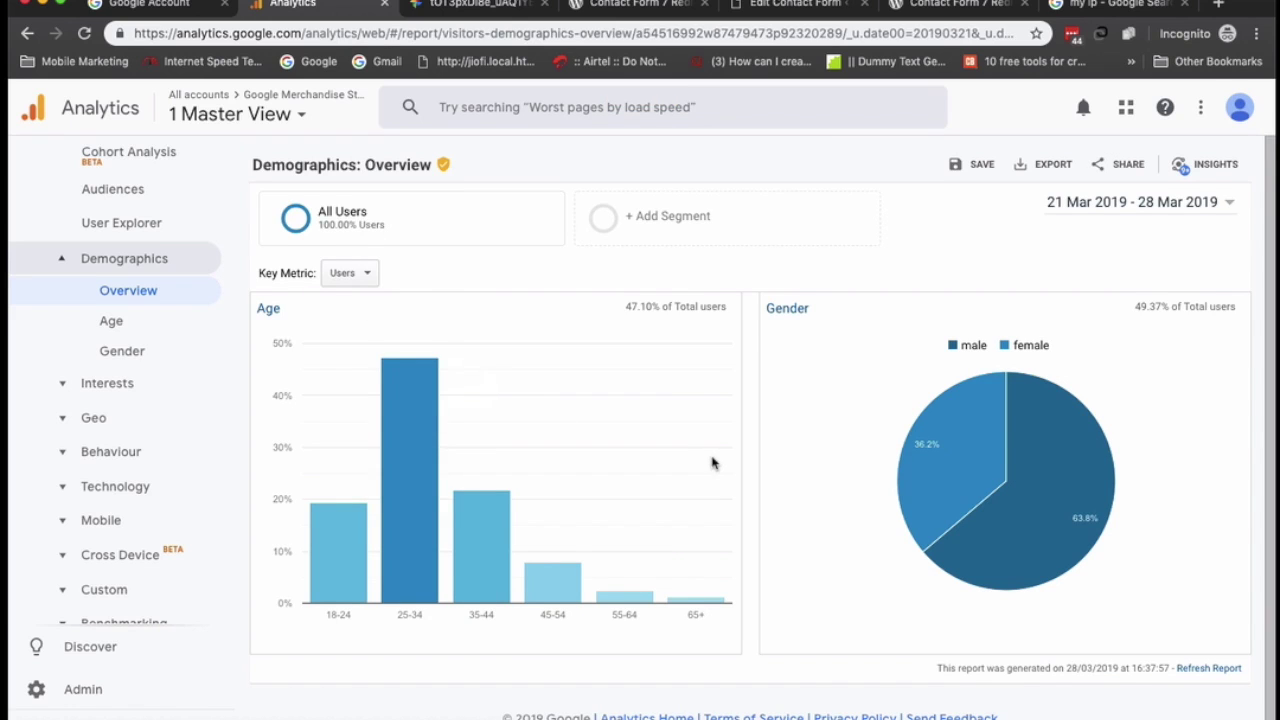
scroll(712, 462, down, 1)
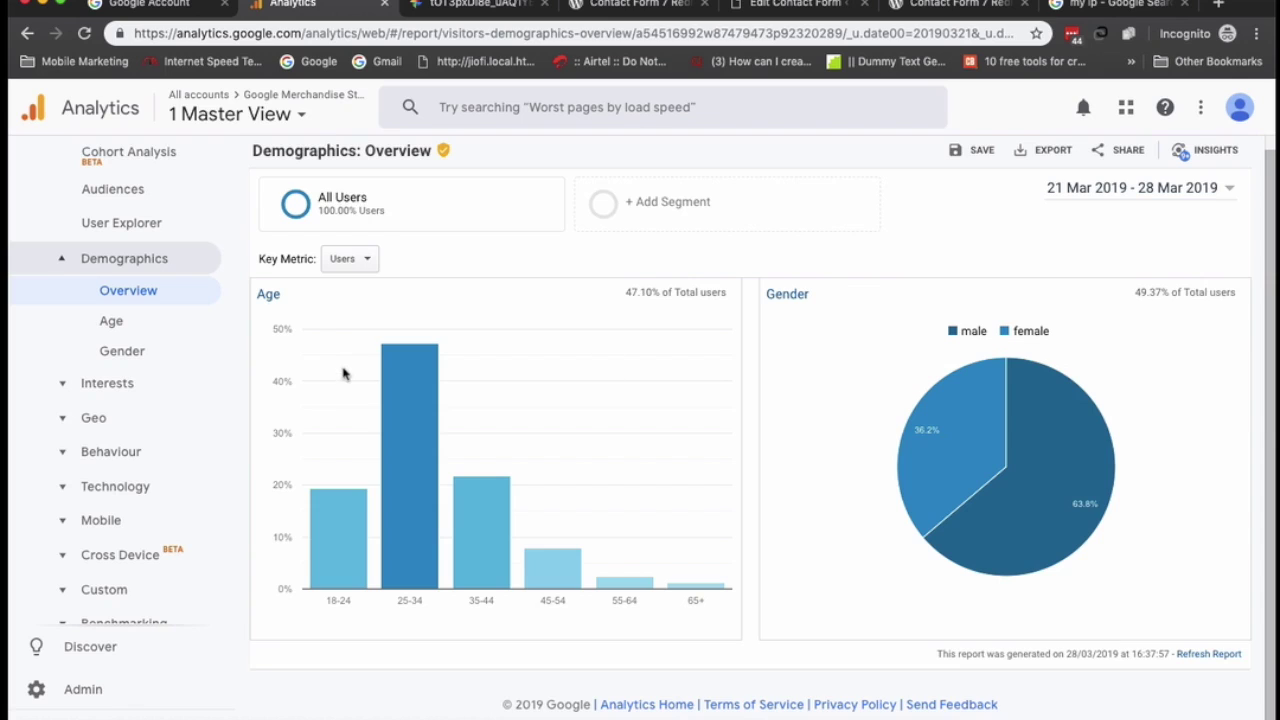
scroll(346, 401, up, 1)
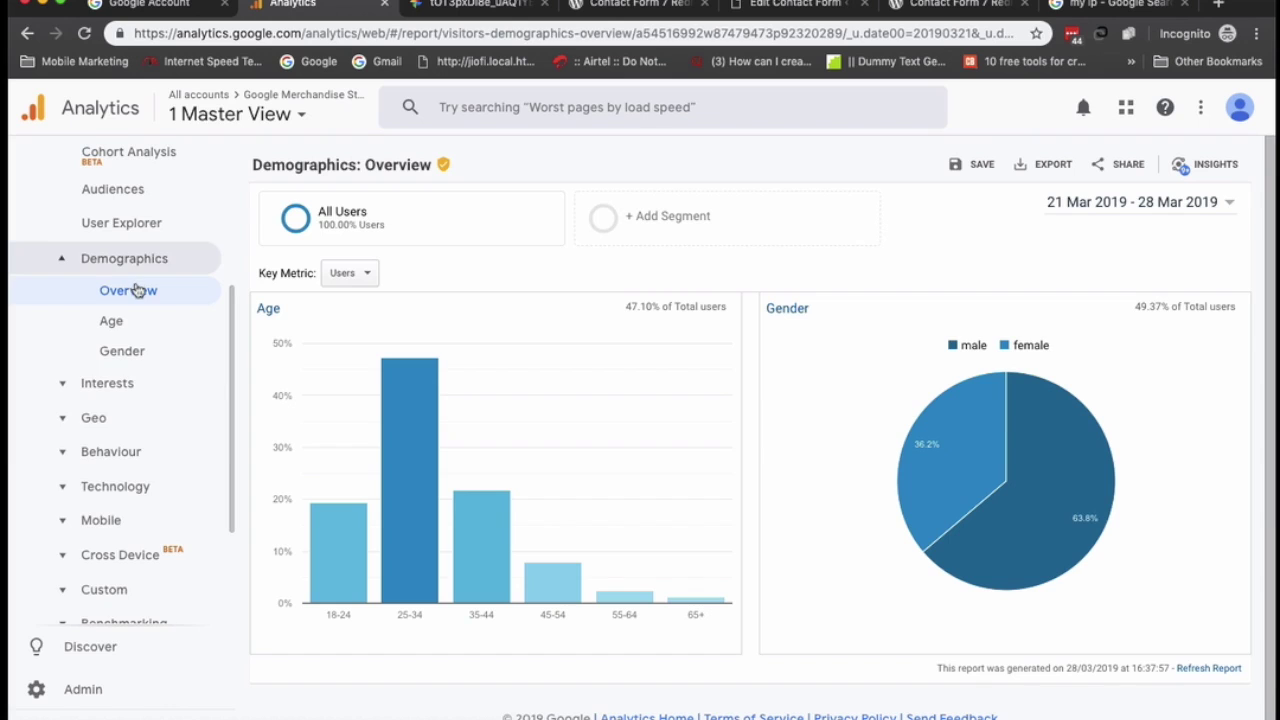
Open the Audience Interests Overview report to view affinity categories and in-market segments.
scroll(137, 290, up, 4)
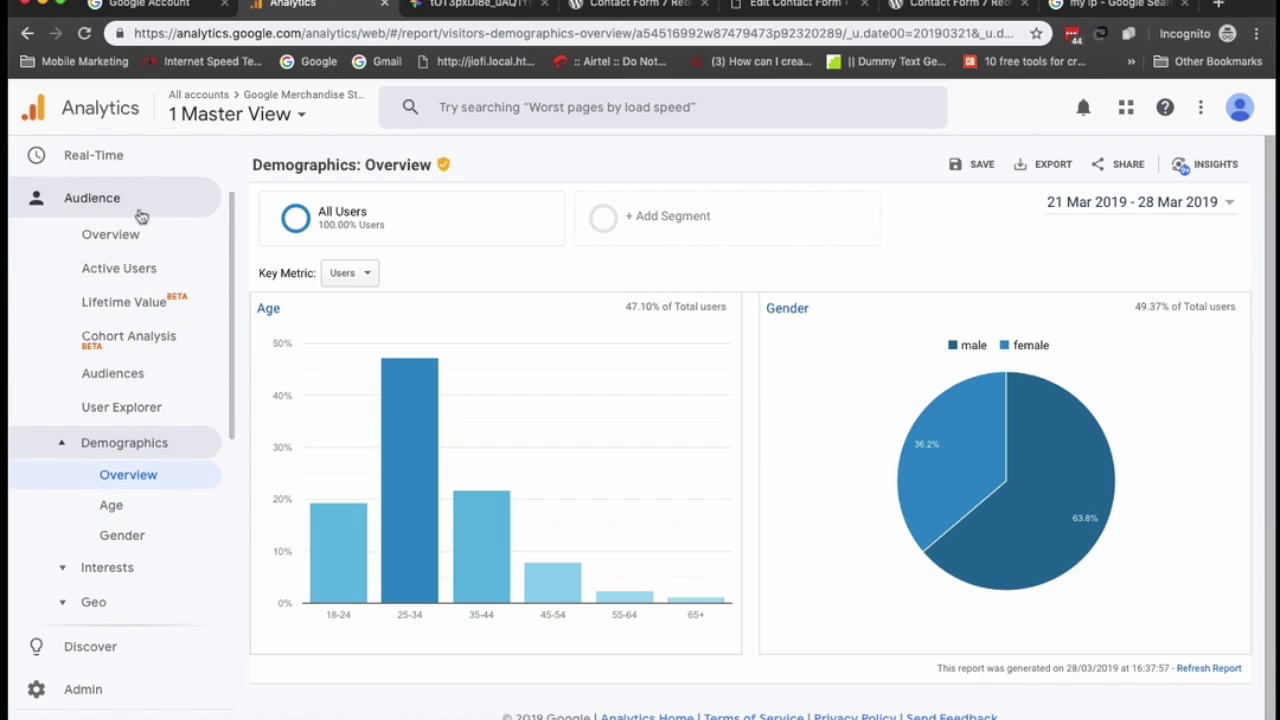
scroll(809, 500, down, 1)
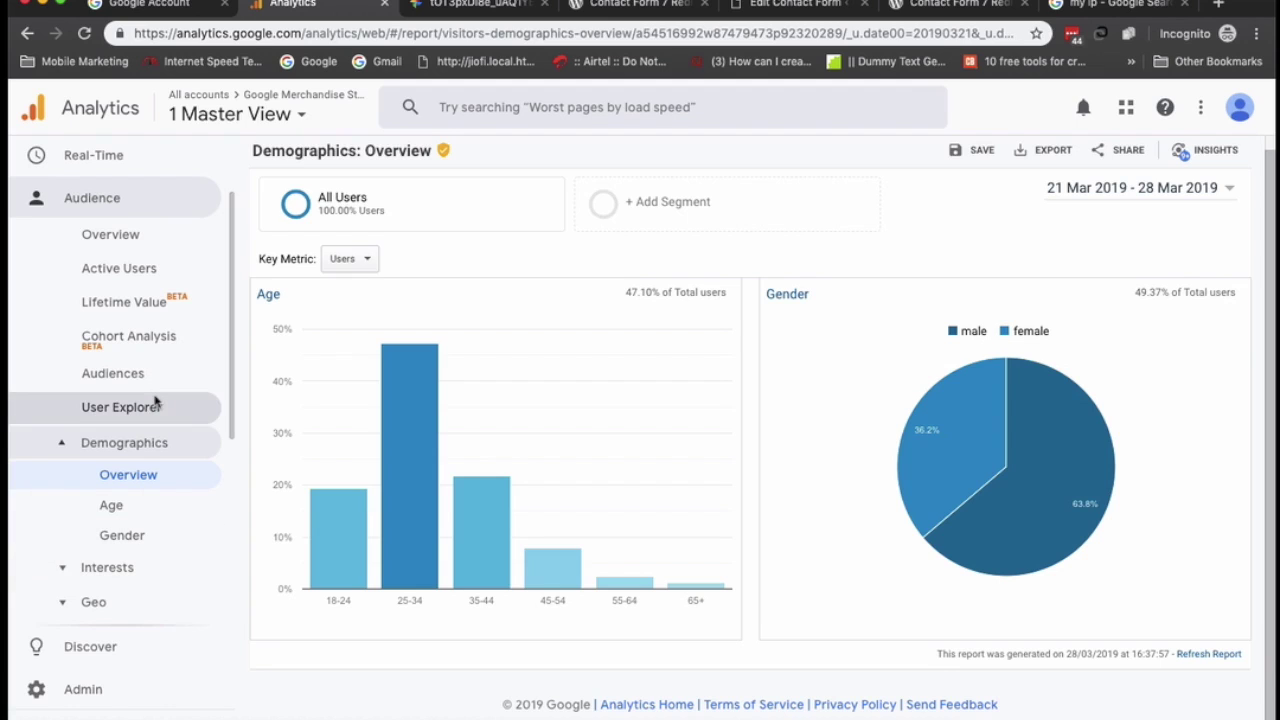
scroll(141, 495, down, 2)
click(134, 477)
click(148, 508)
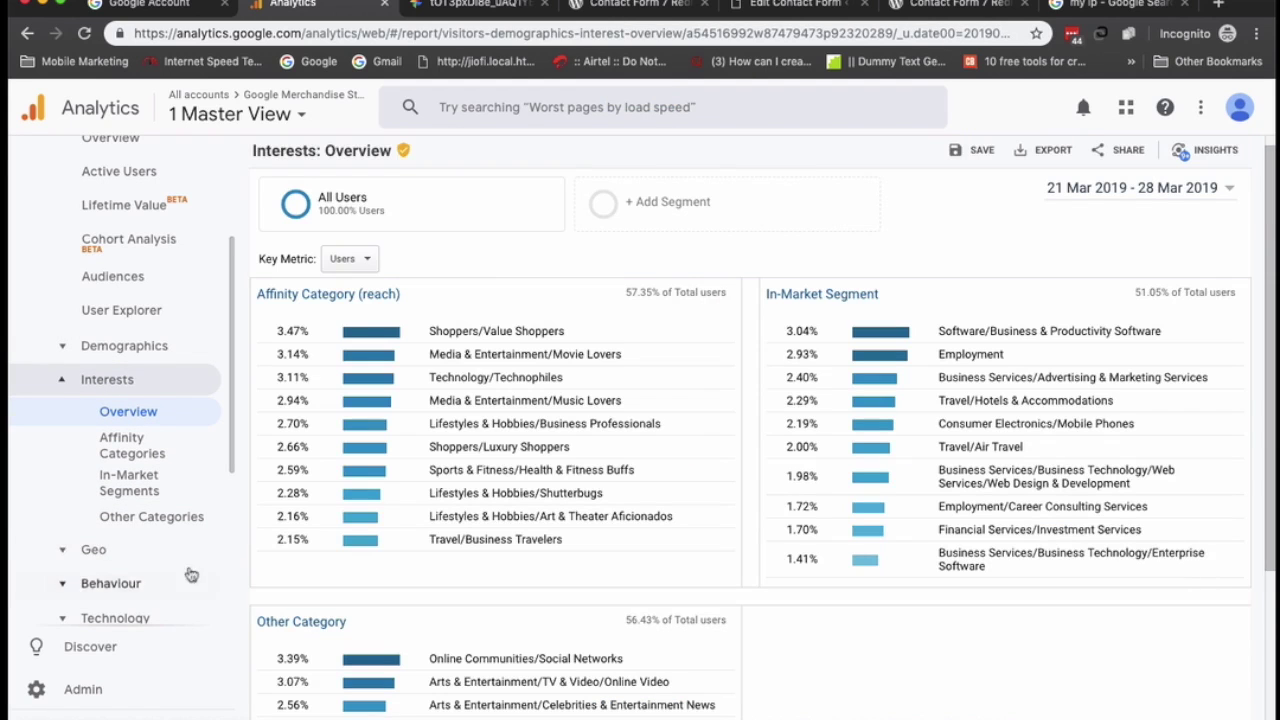
Open the Browser & OS report under Technology and examine the acquisition, behaviour and conversion metrics per browser.
scroll(195, 575, down, 1)
scroll(188, 570, down, 4)
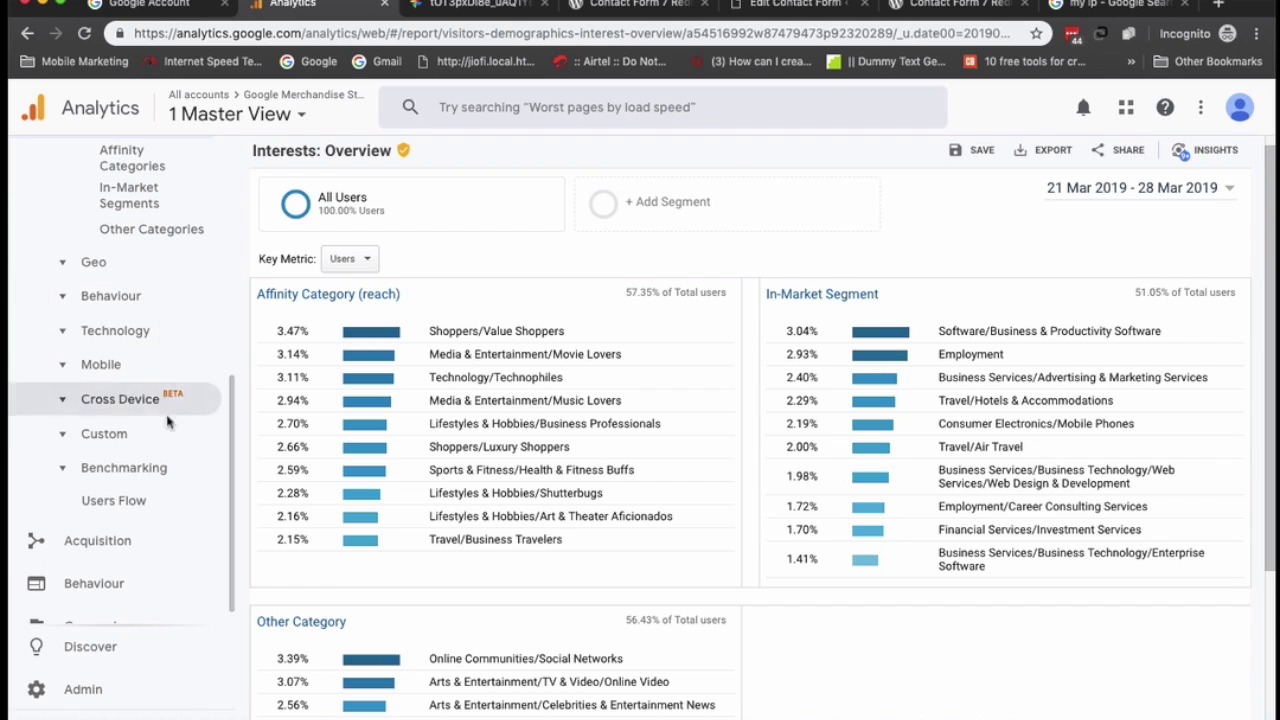
click(180, 330)
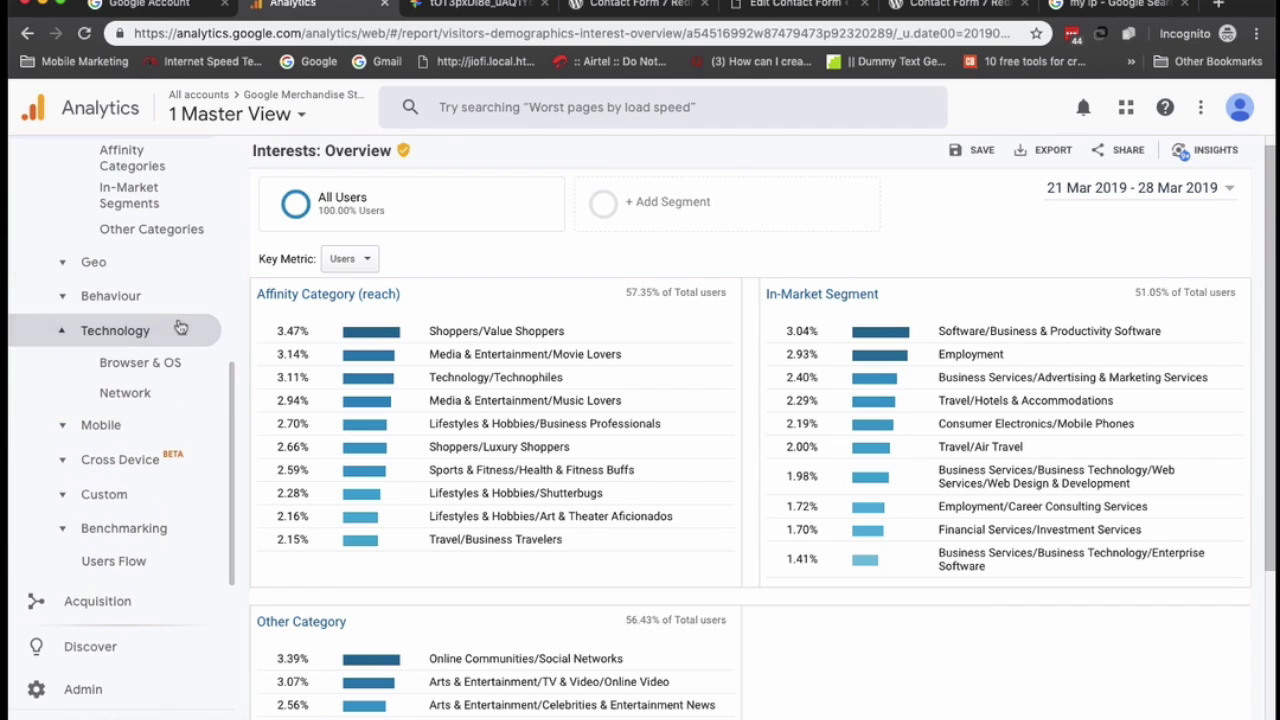
click(180, 370)
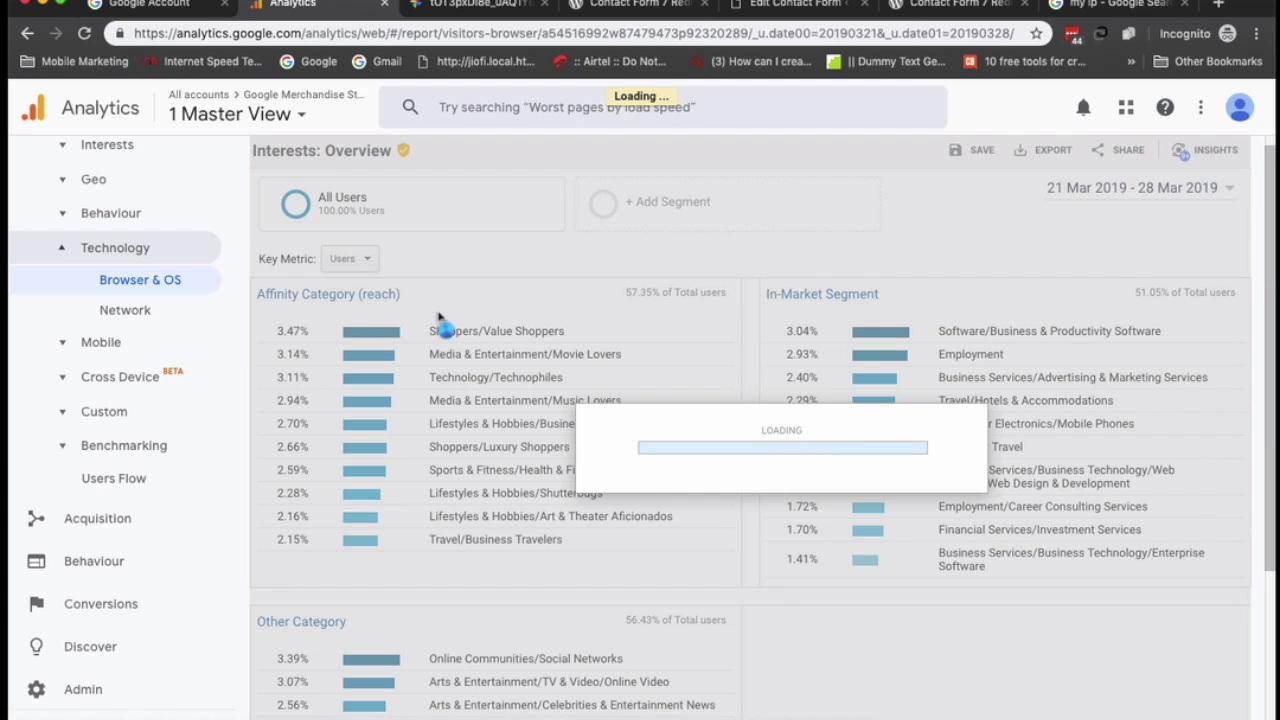
scroll(492, 474, down, 5)
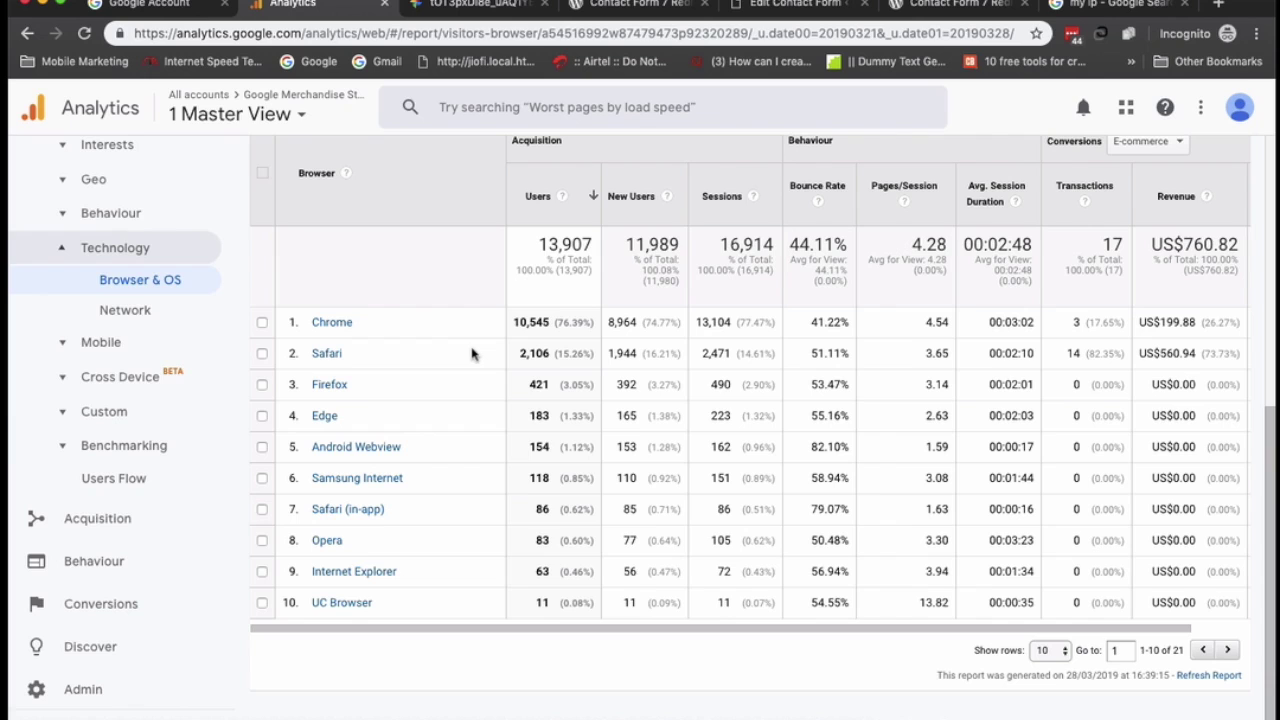
scroll(897, 336, up, 1)
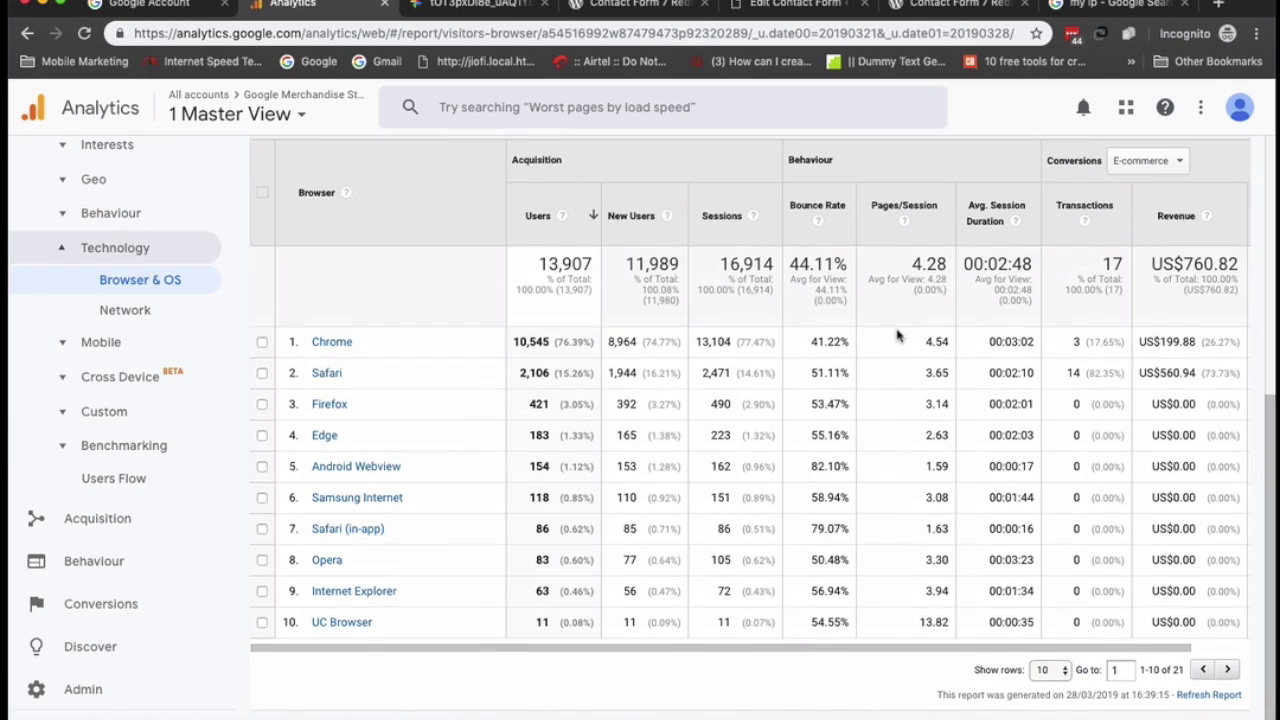
mouse_move(817, 232)
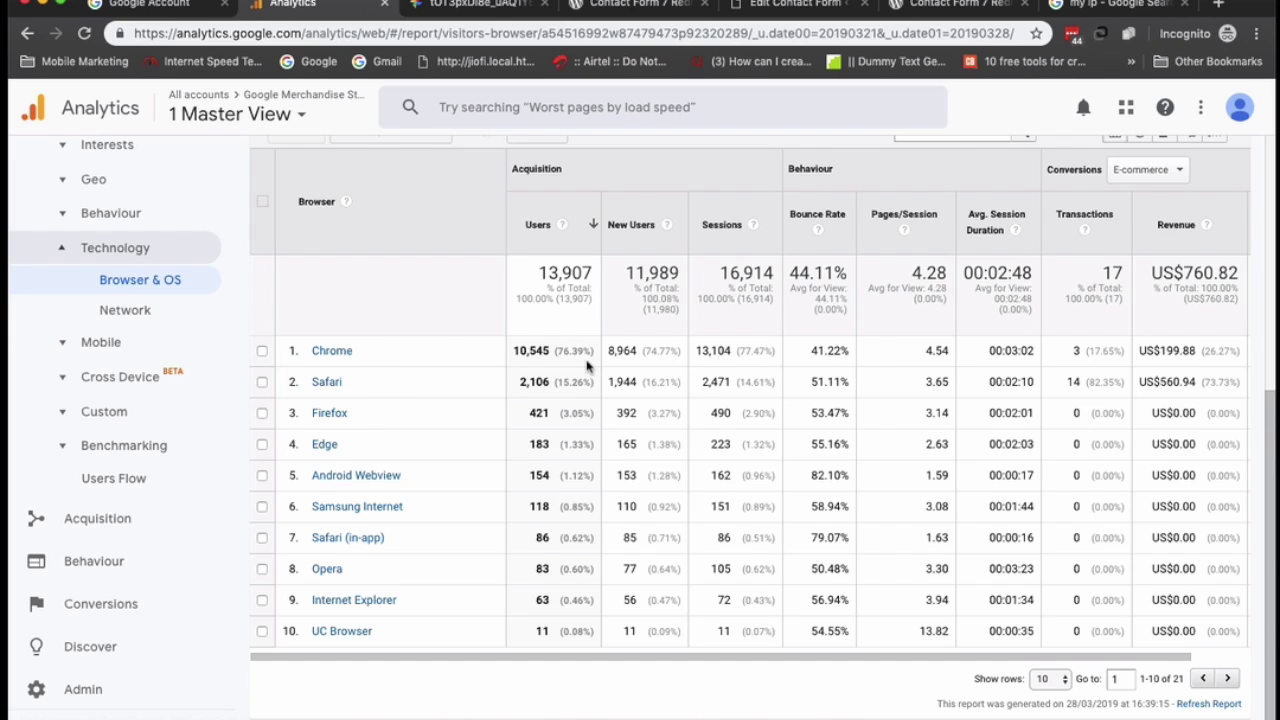
scroll(452, 347, up, 1)
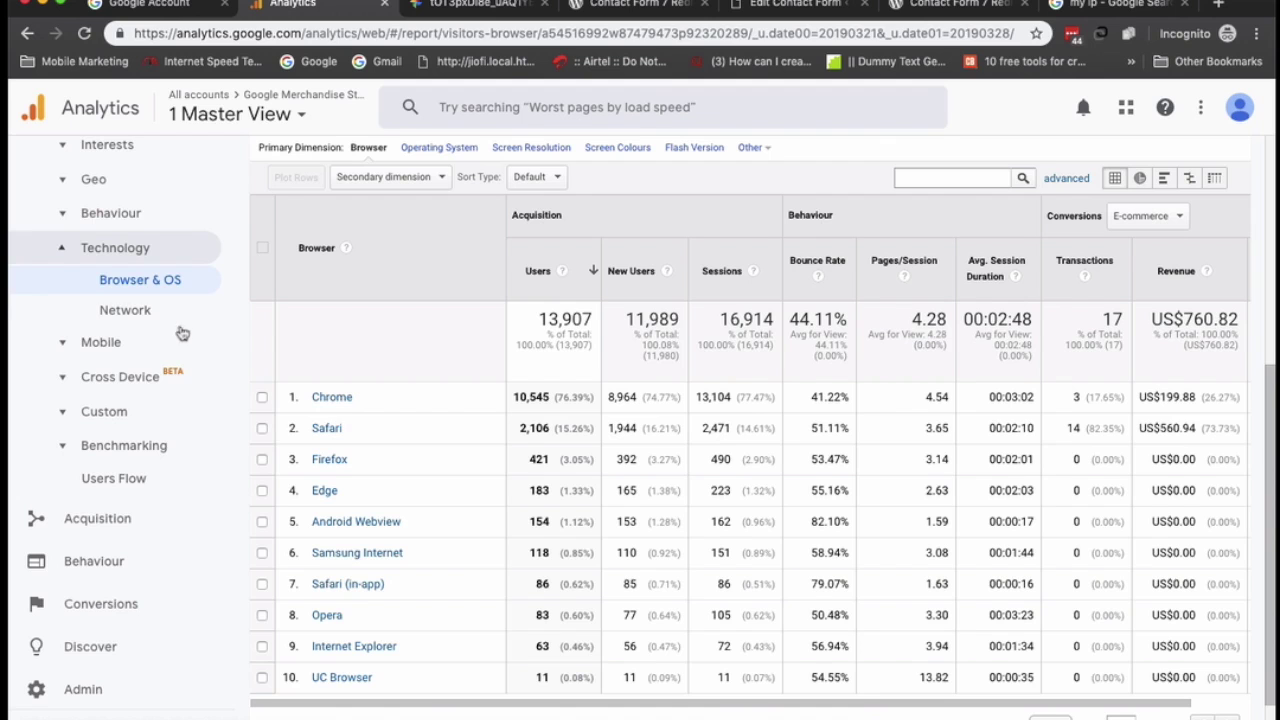
Drill into Chrome in the Browser & OS report to view its browser versions, and return to the browser list.
click(170, 283)
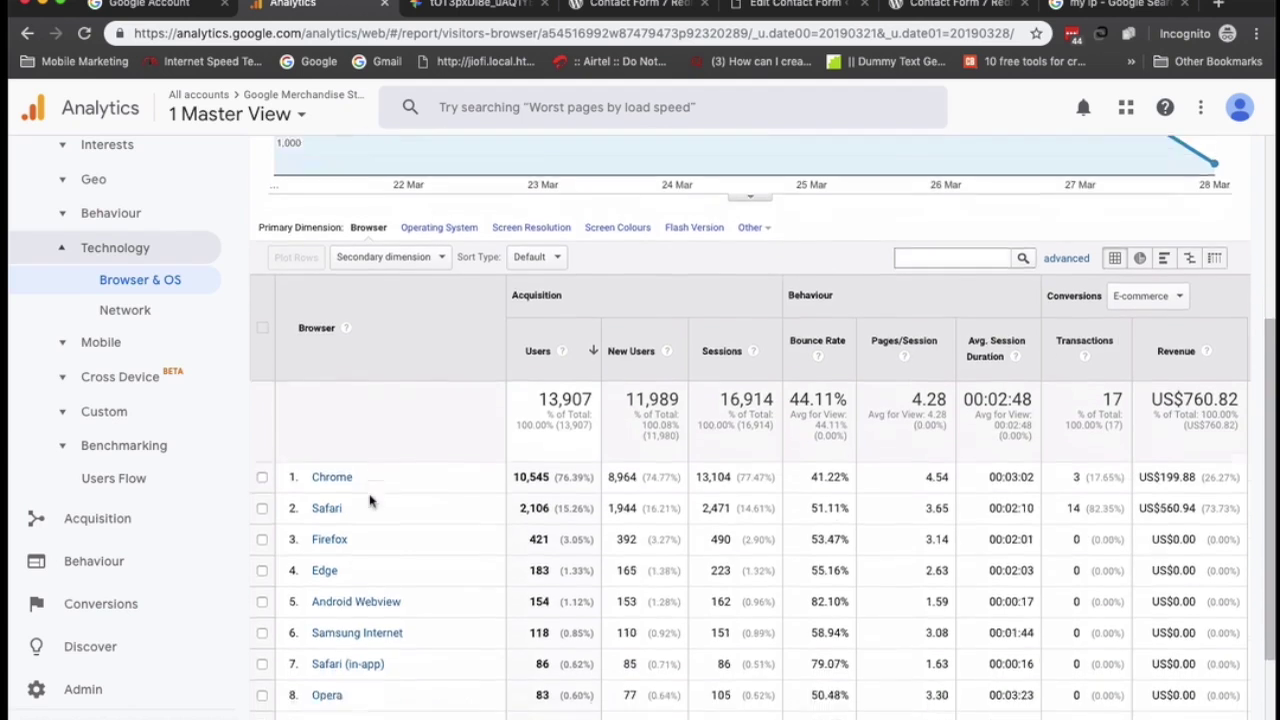
scroll(369, 500, down, 3)
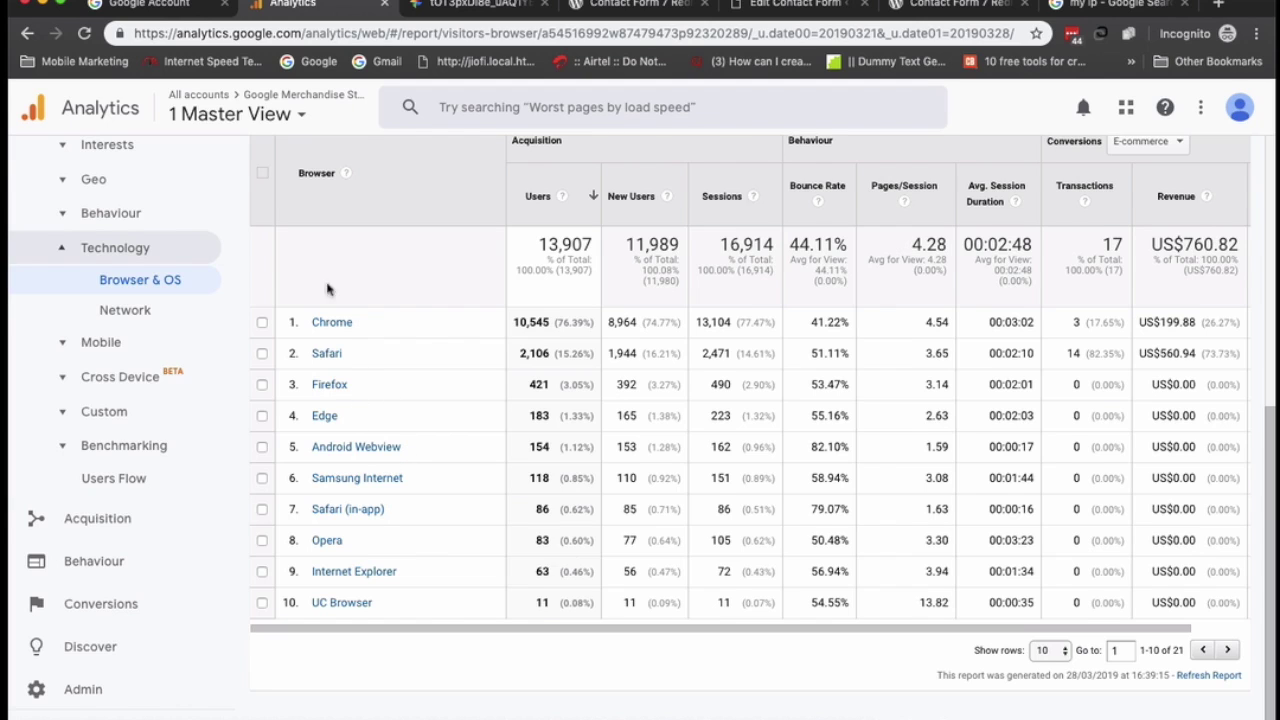
click(327, 322)
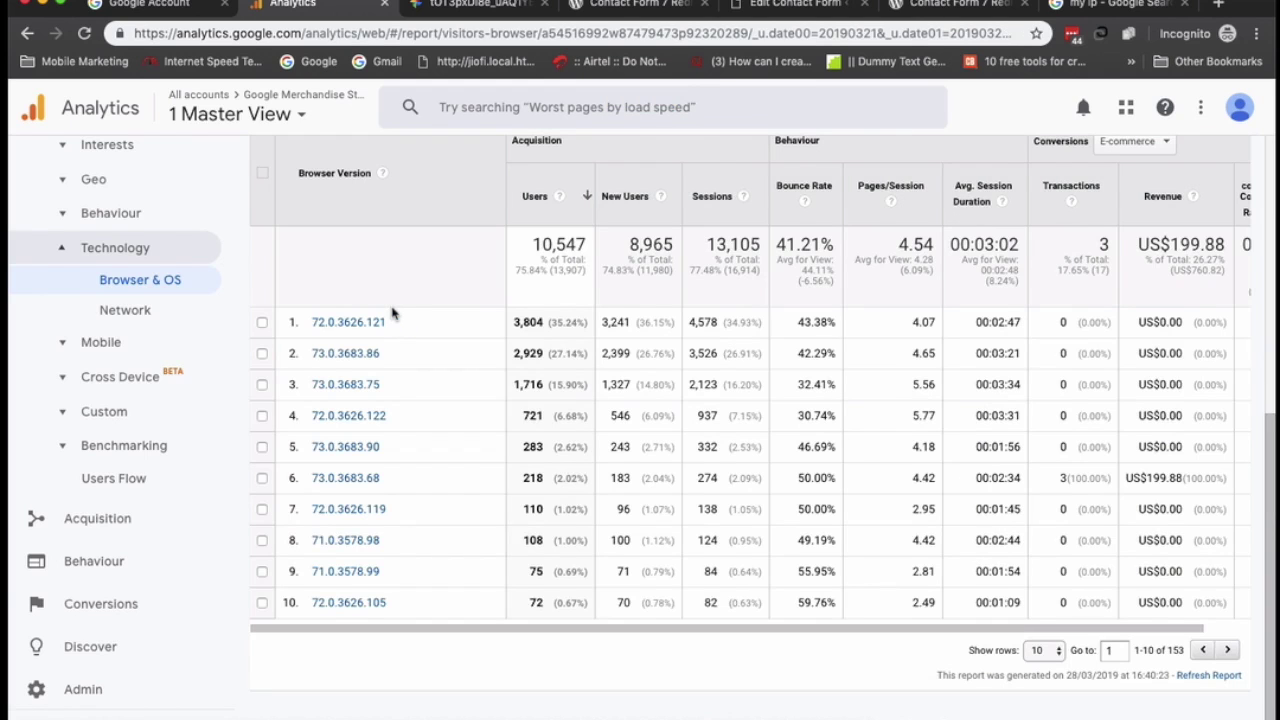
scroll(406, 451, up, 5)
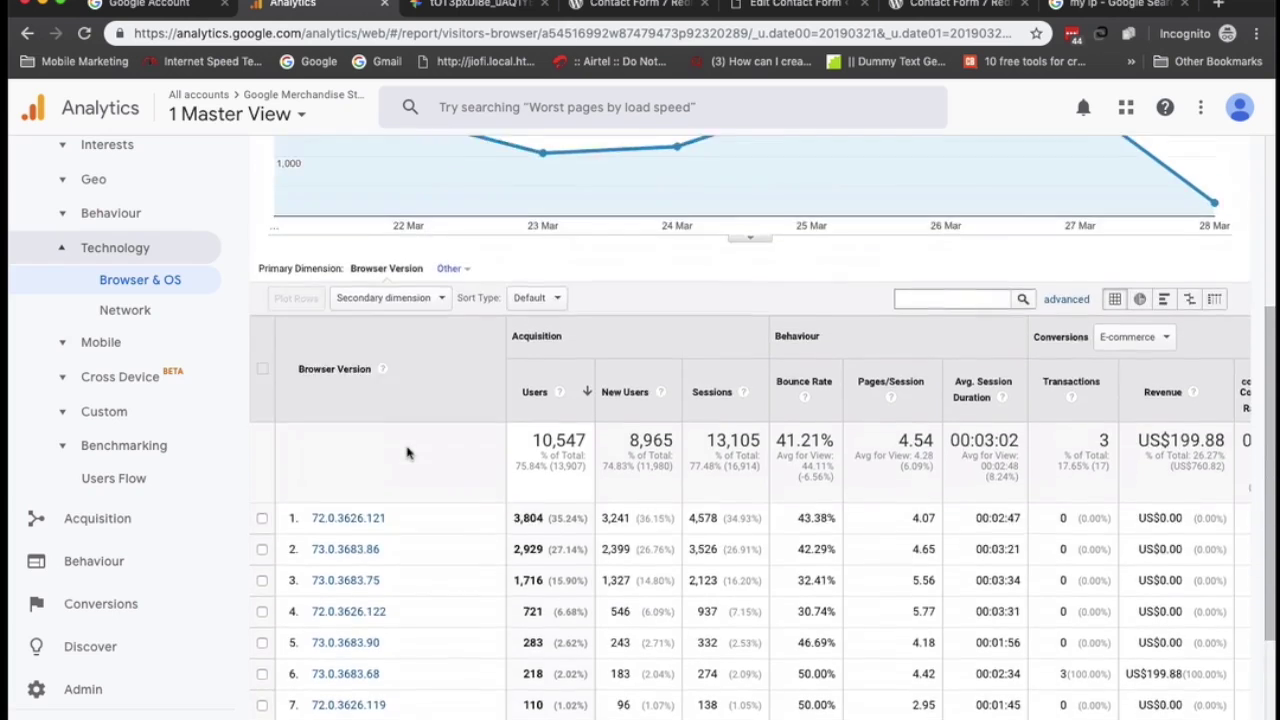
scroll(406, 453, down, 3)
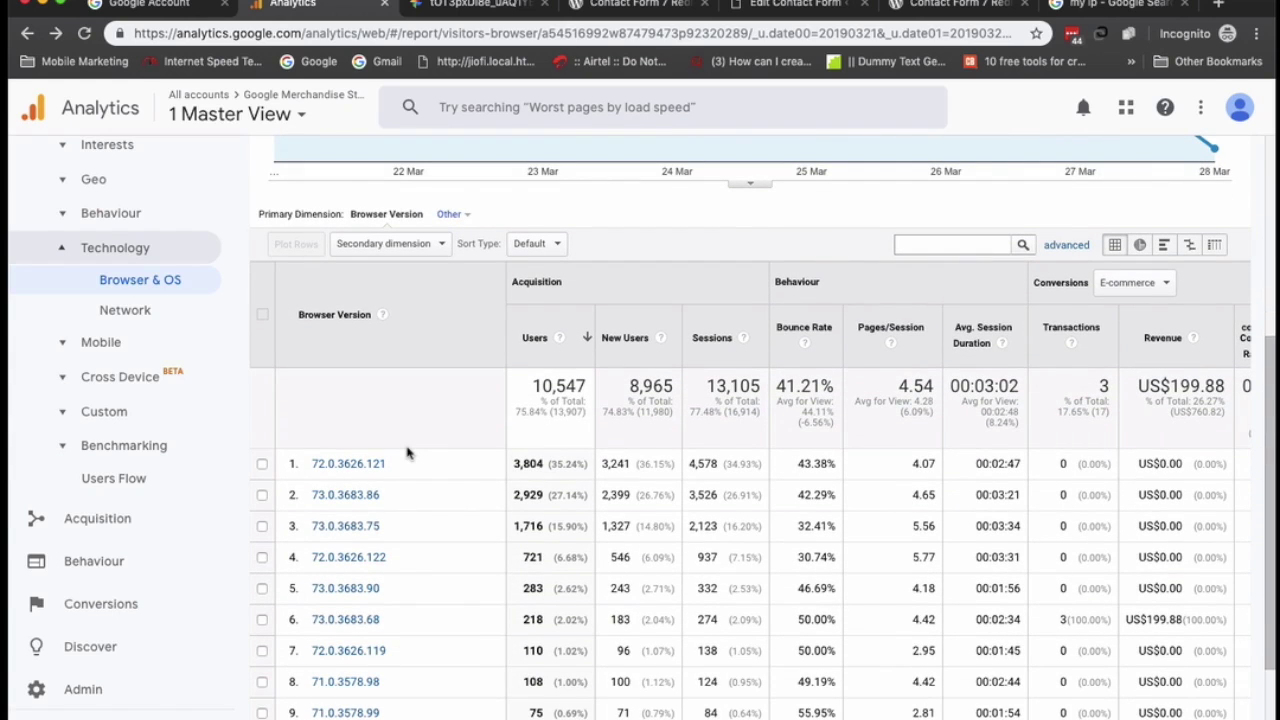
scroll(400, 425, left, 5)
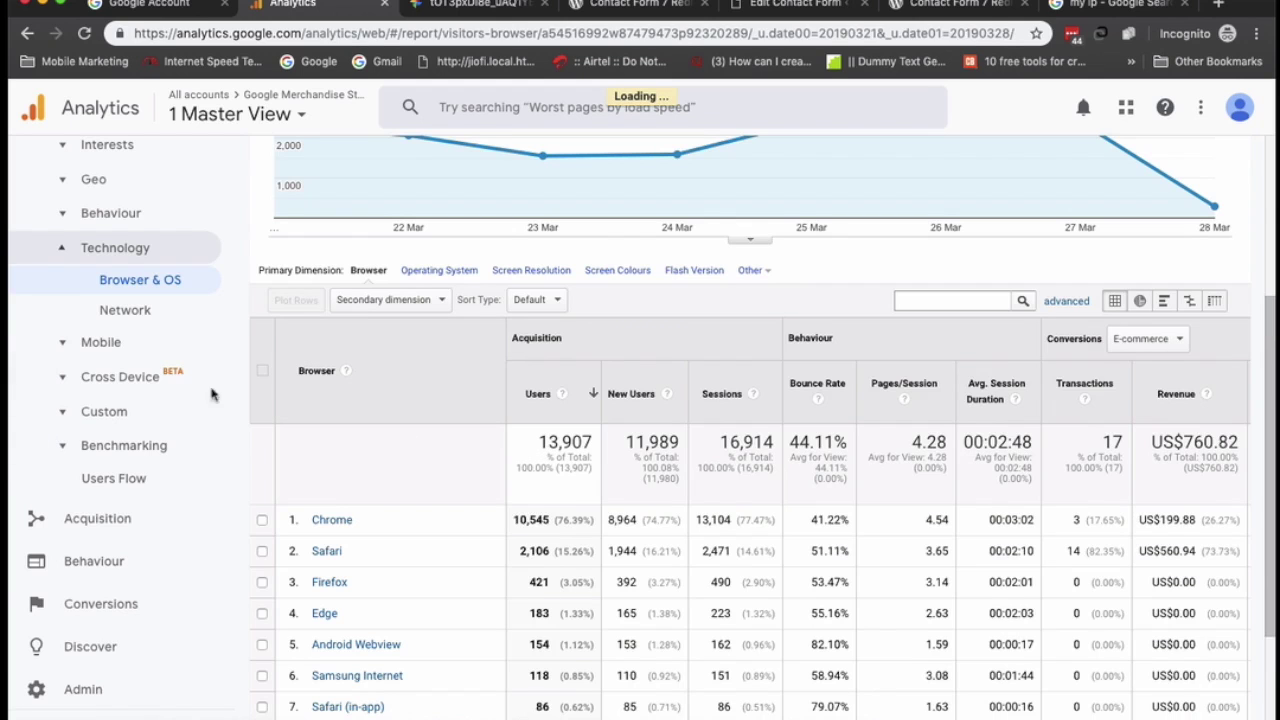
Open the Mobile Overview report and compare the bounce rates of the mobile and tablet device categories.
click(116, 352)
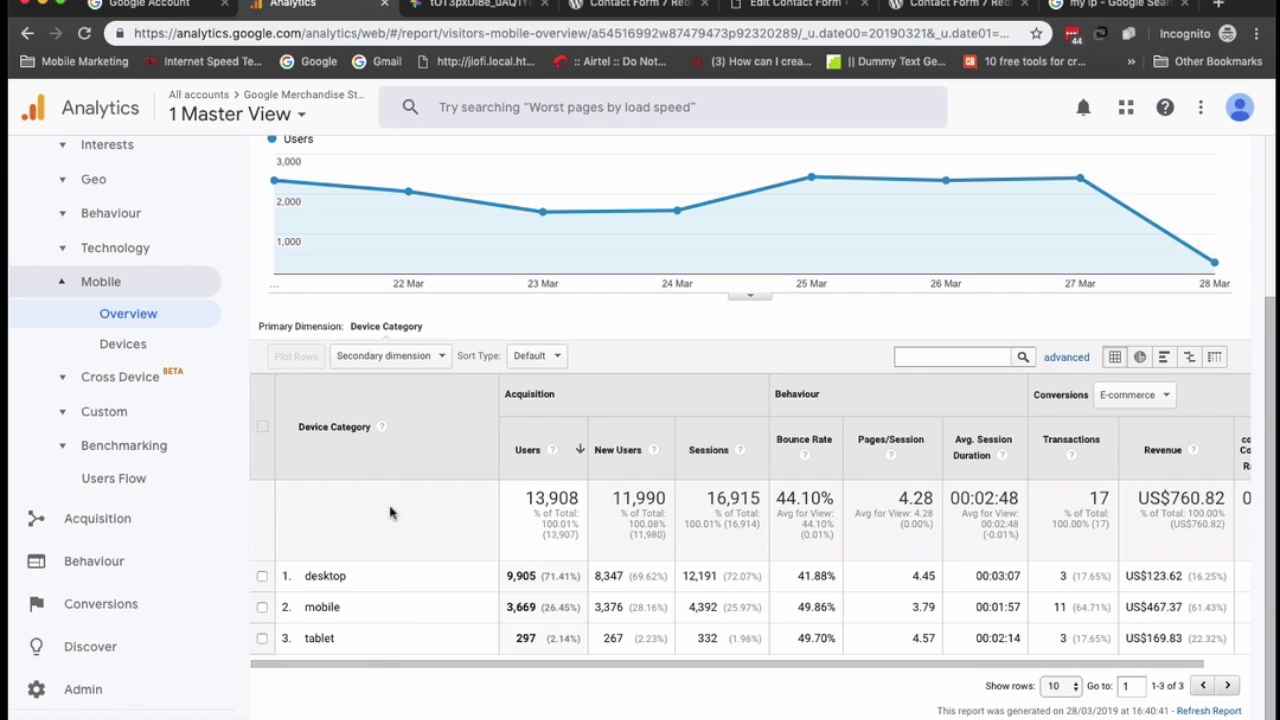
scroll(390, 512, down, 1)
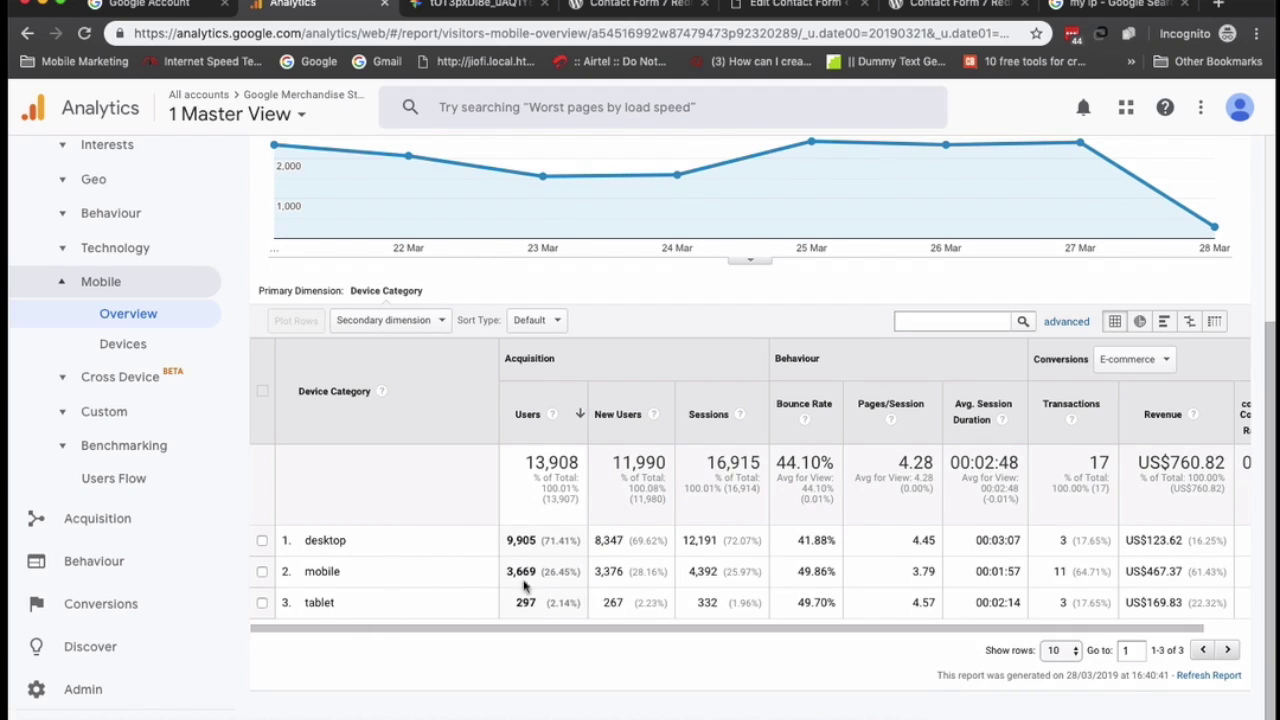
triple_click(806, 573)
triple_click(808, 604)
triple_click(810, 571)
triple_click(822, 603)
triple_click(818, 569)
triple_click(818, 603)
triple_click(822, 570)
drag(836, 603, 826, 604)
triple_click(825, 604)
triple_click(826, 571)
triple_click(821, 601)
double_click(830, 568)
scroll(697, 545, up, 3)
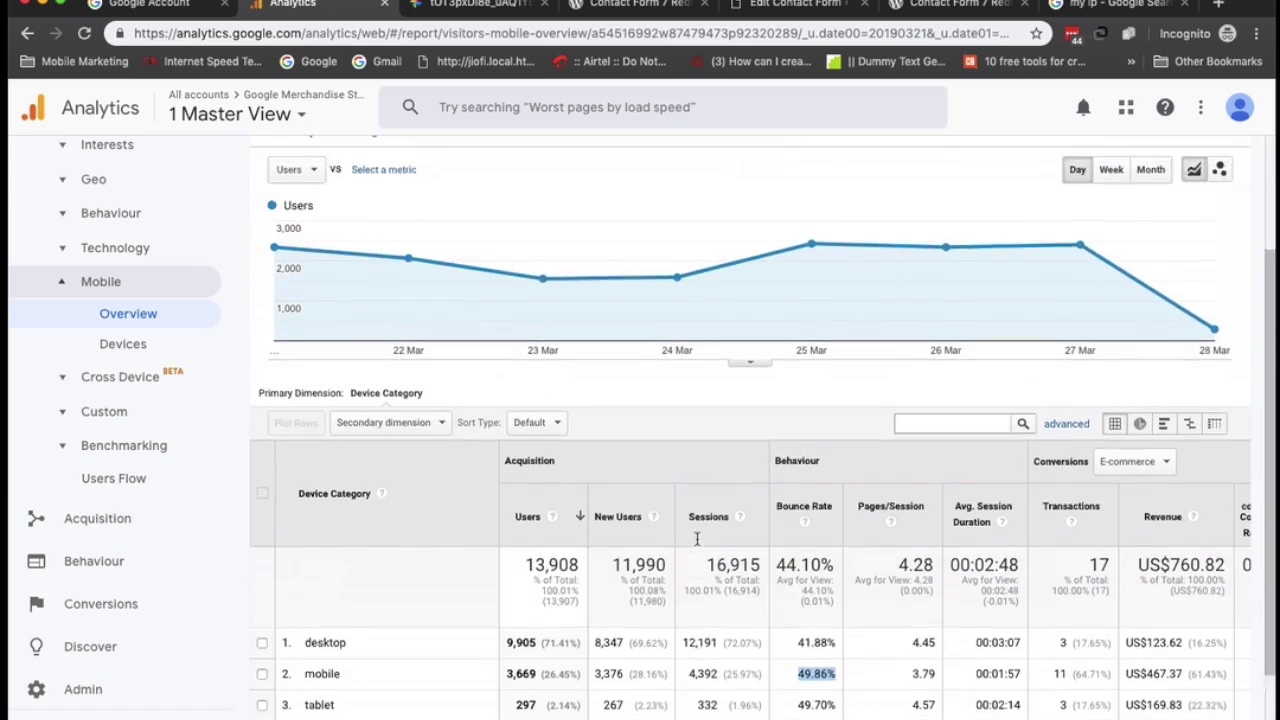
scroll(697, 545, down, 3)
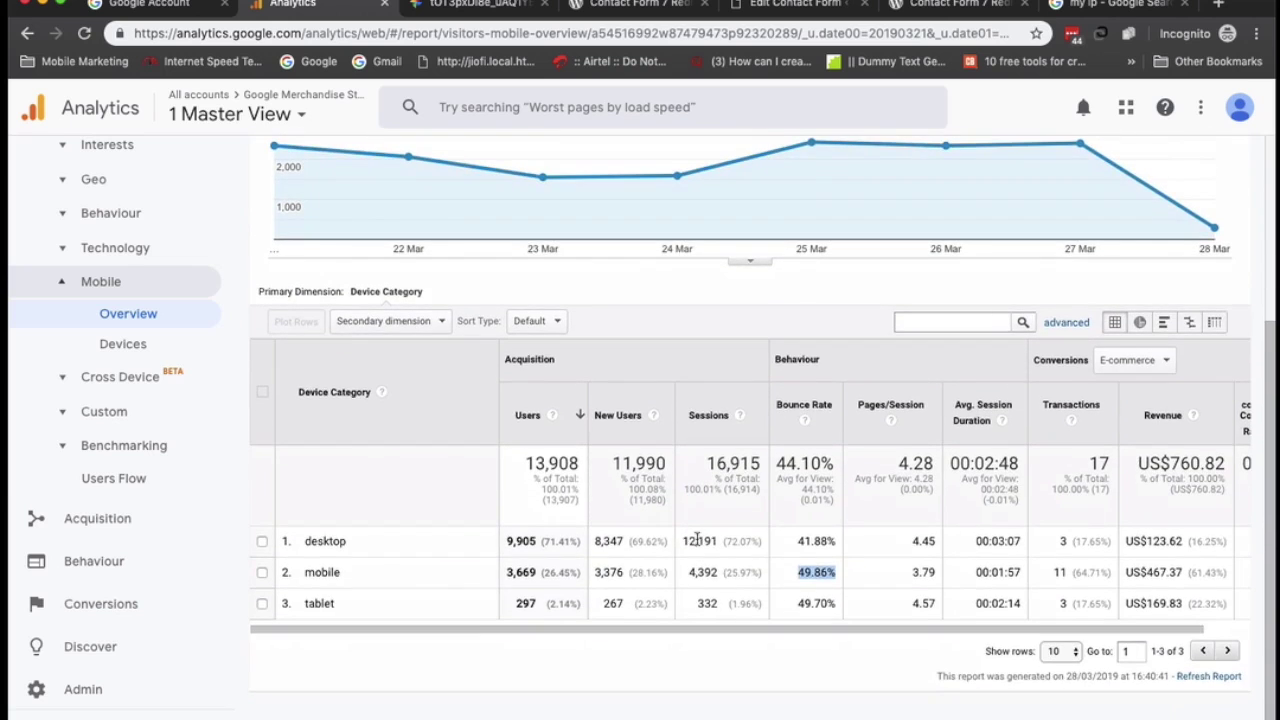
scroll(697, 545, up, 3)
scroll(697, 545, down, 3)
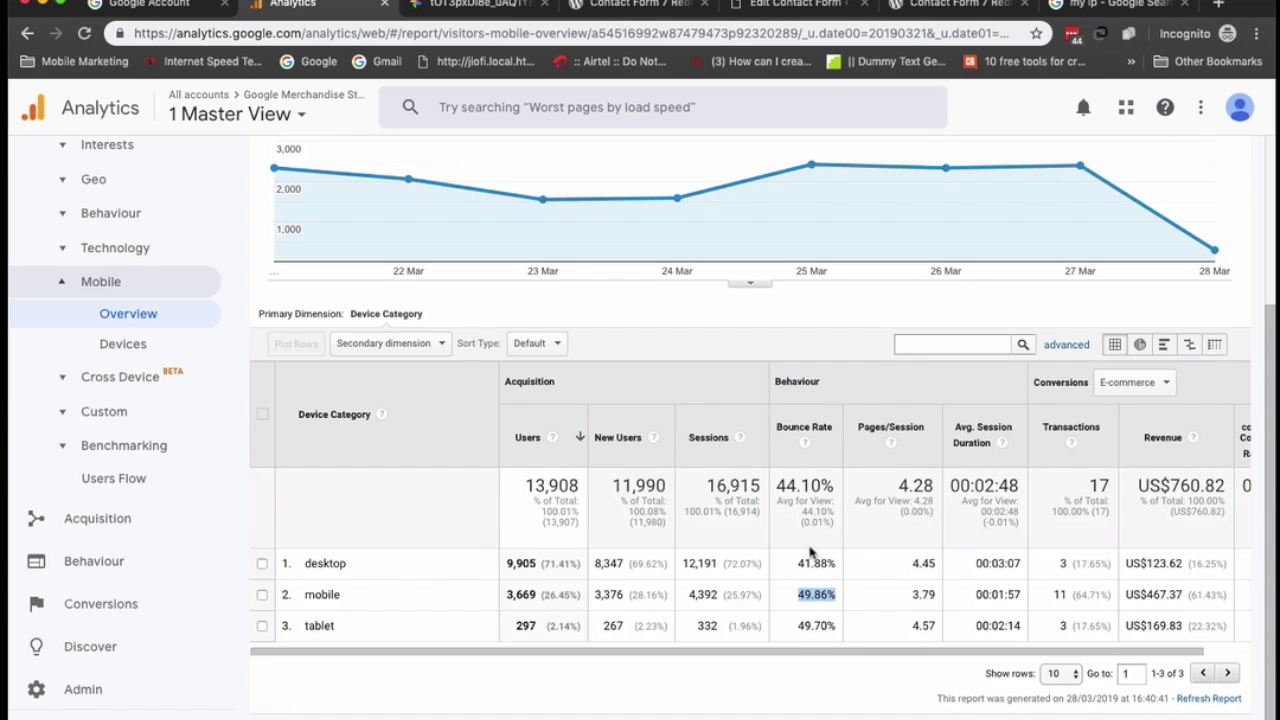
View the secondary dimensions available for the device category table and close the list without choosing one.
click(422, 345)
click(422, 345)
click(422, 345)
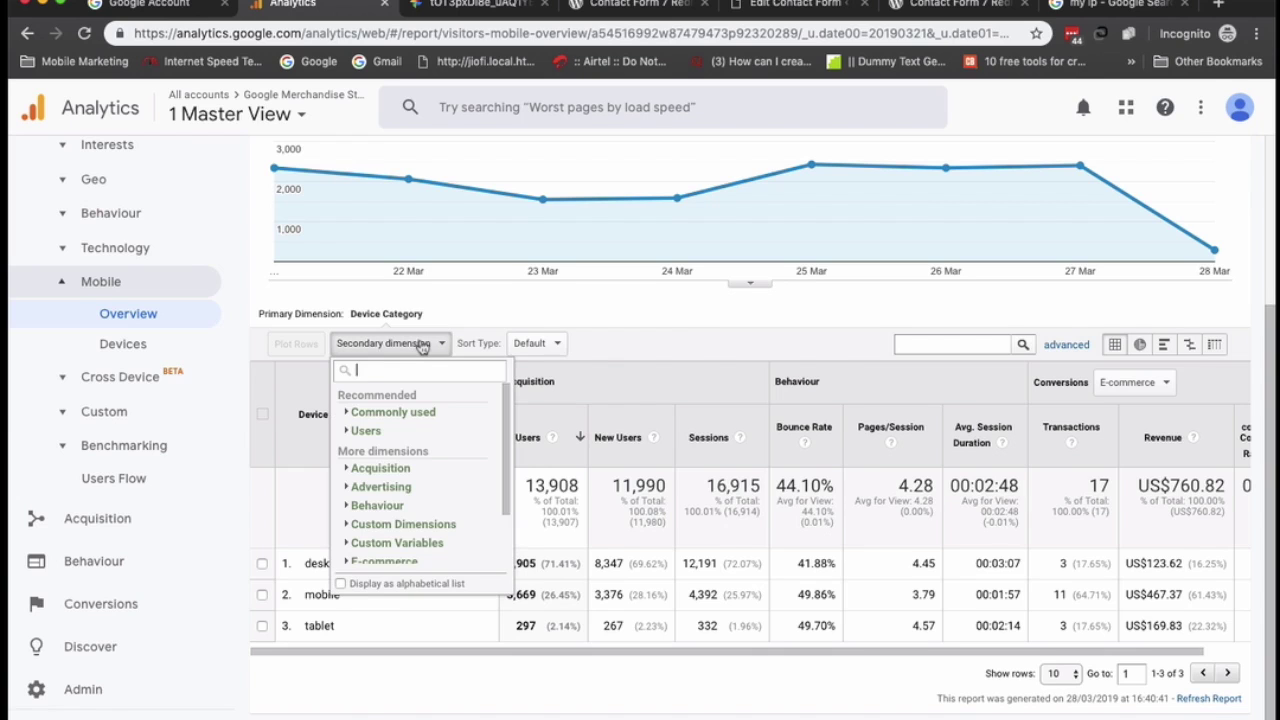
click(422, 345)
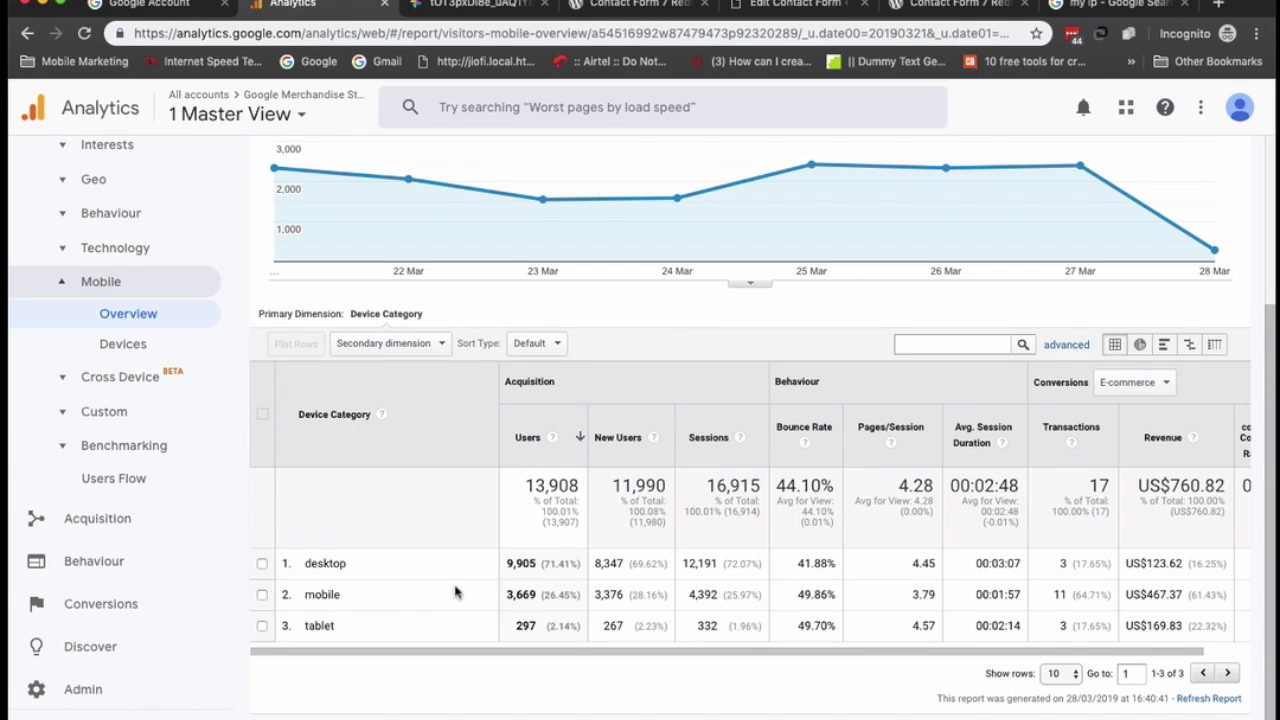
scroll(455, 593, up, 1)
scroll(455, 593, down, 1)
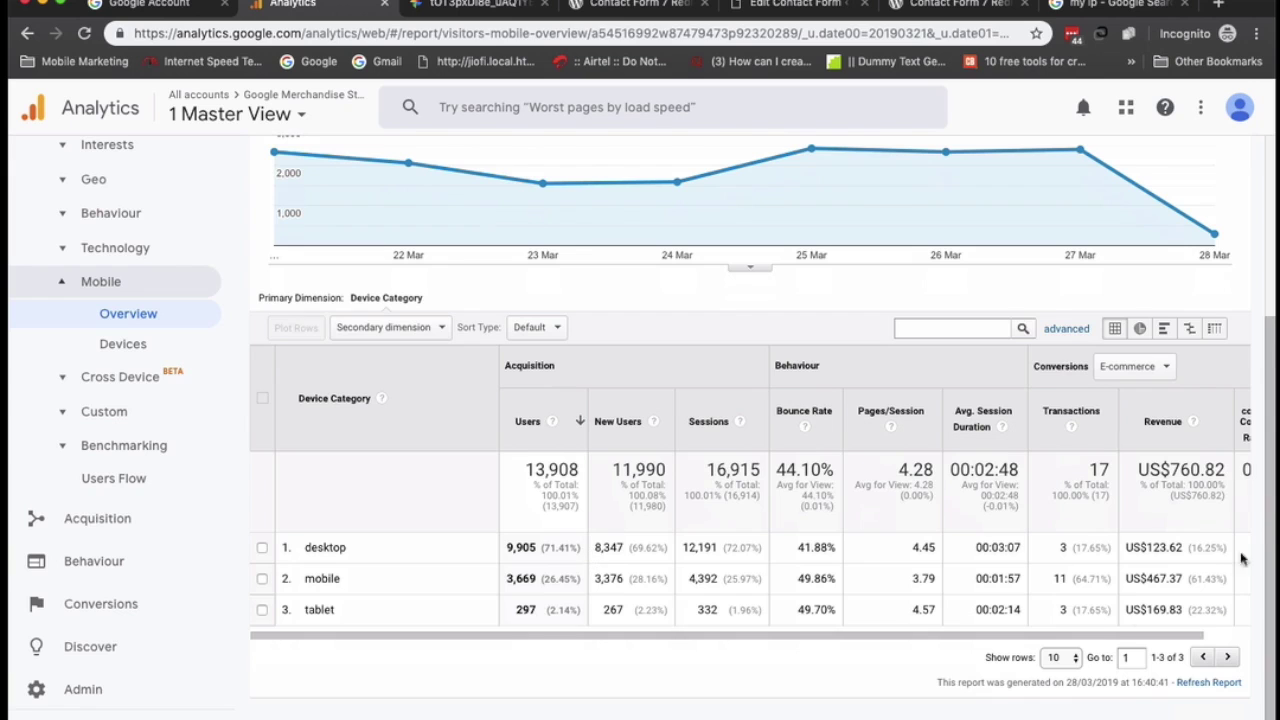
Refresh the Mobile Overview report and show the row count options of its table.
click(1209, 682)
click(1058, 659)
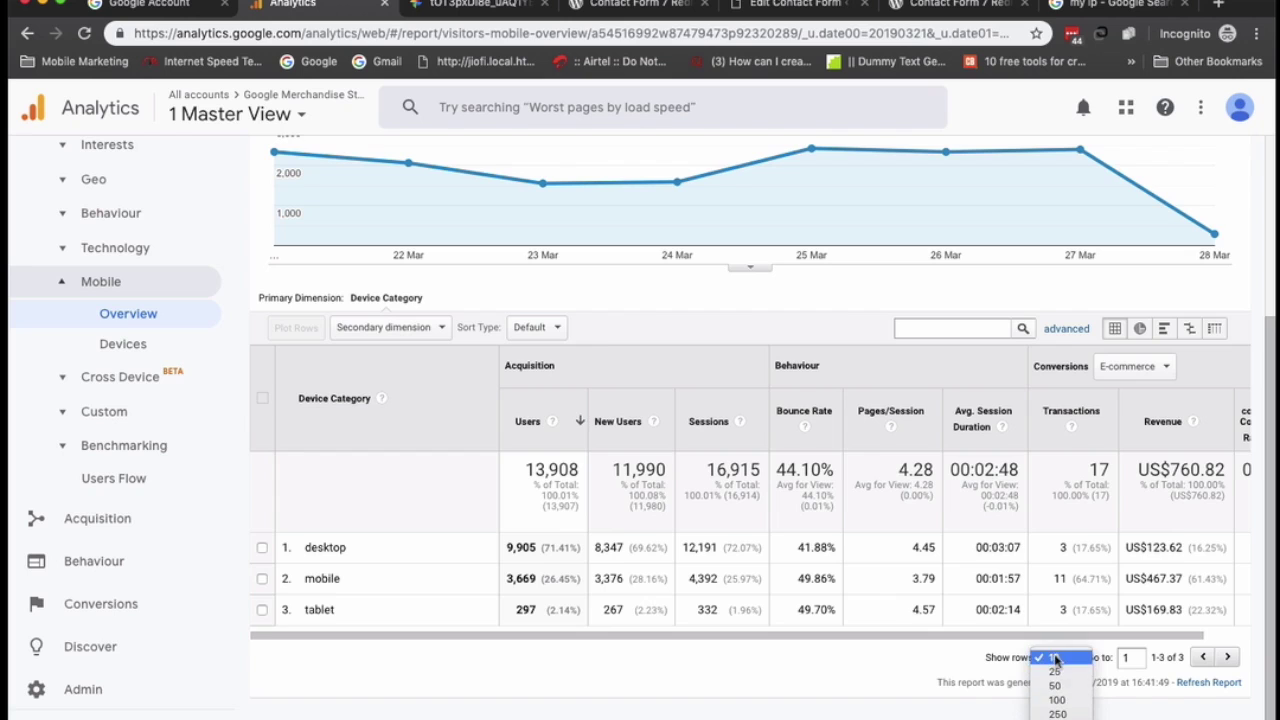
View the email sharing form for the Mobile Overview report and close it without sending.
scroll(986, 523, up, 5)
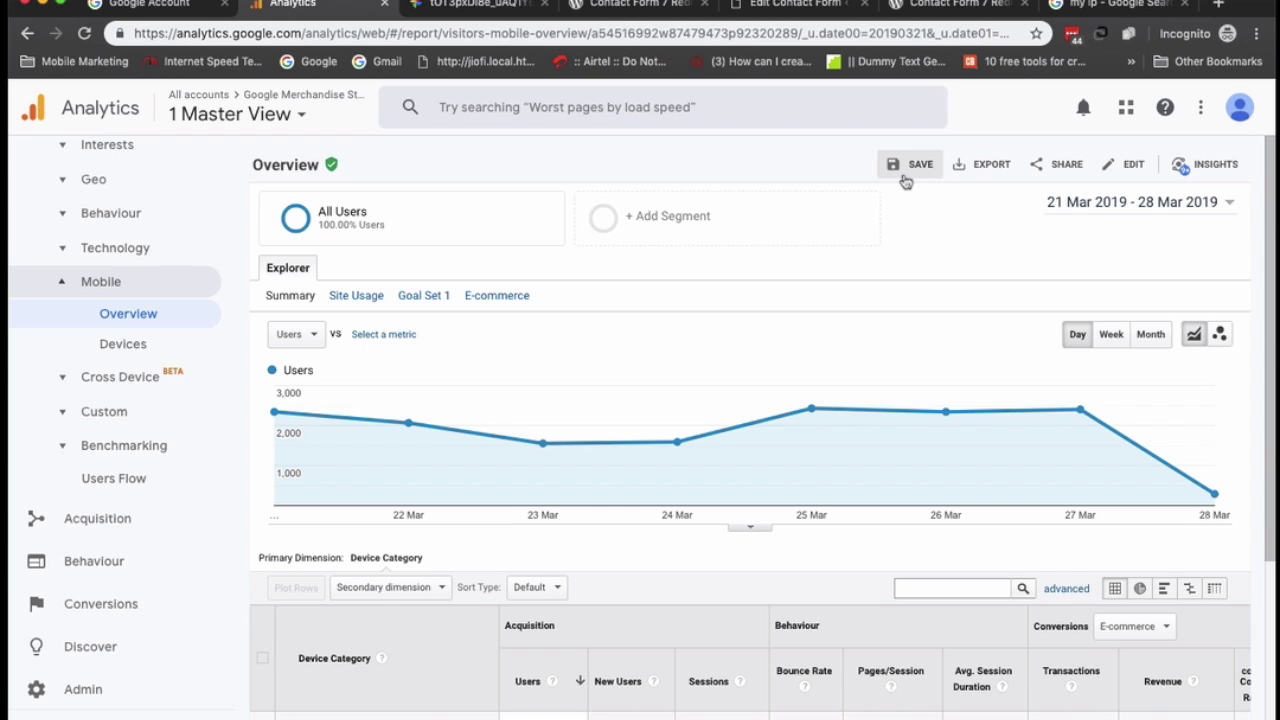
click(1062, 166)
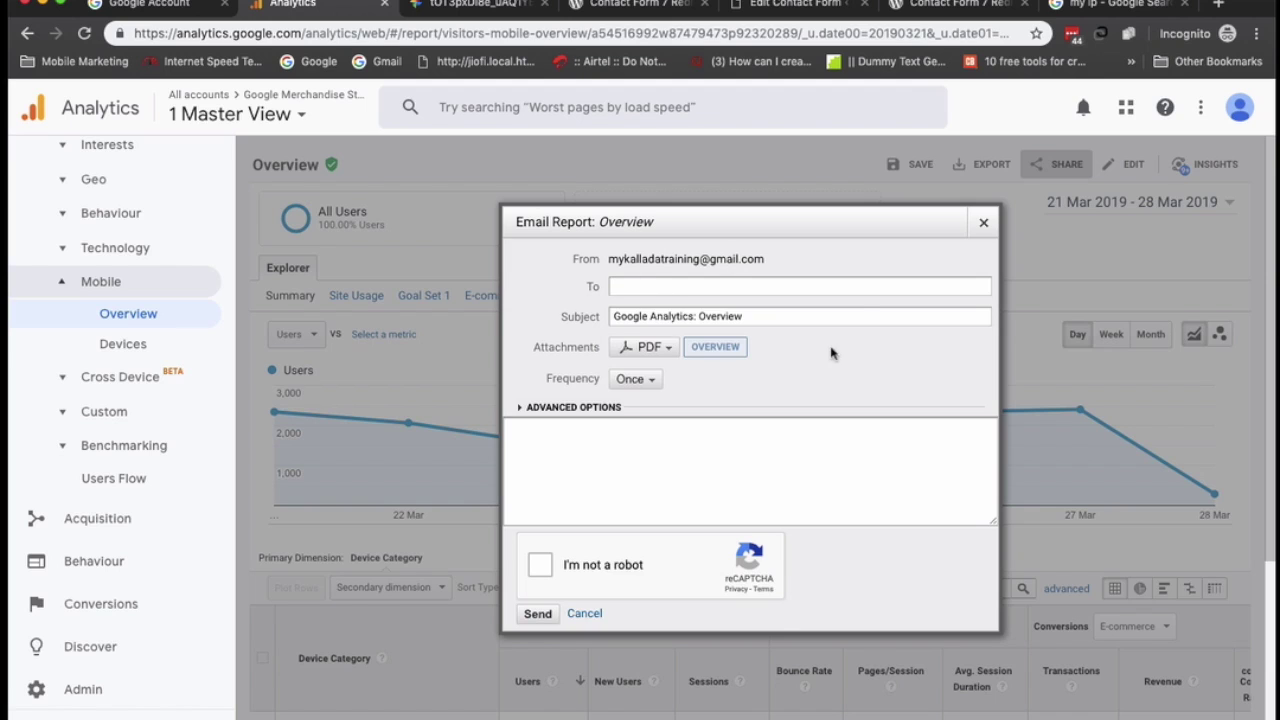
click(983, 223)
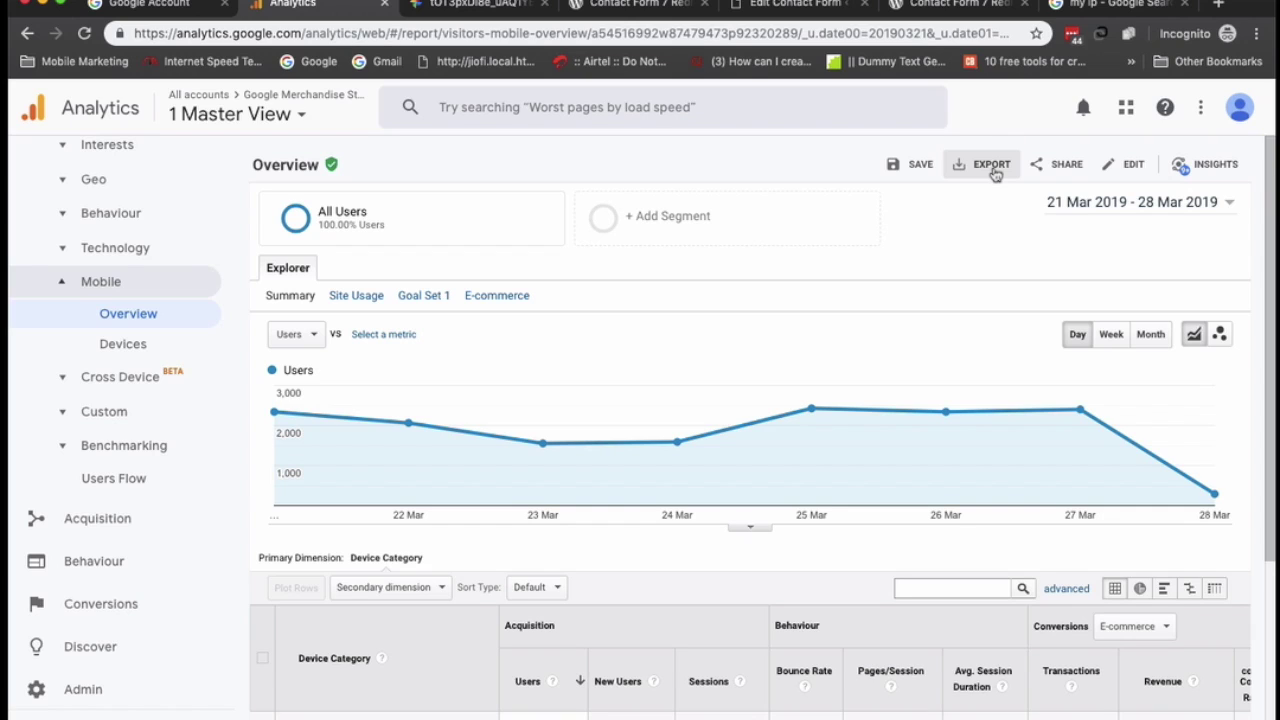
View the save form for the Mobile Overview report, close it without saving, and locate Saved Reports under Customisation.
click(927, 170)
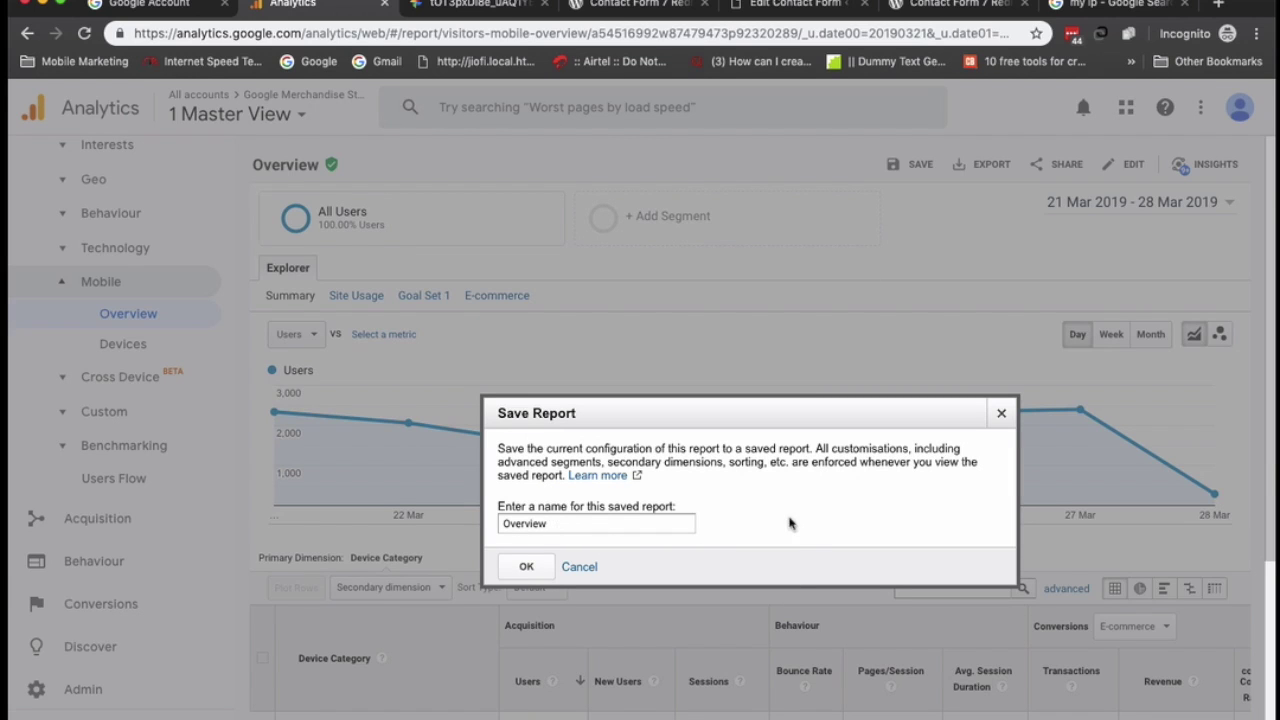
click(1001, 413)
scroll(150, 345, up, 5)
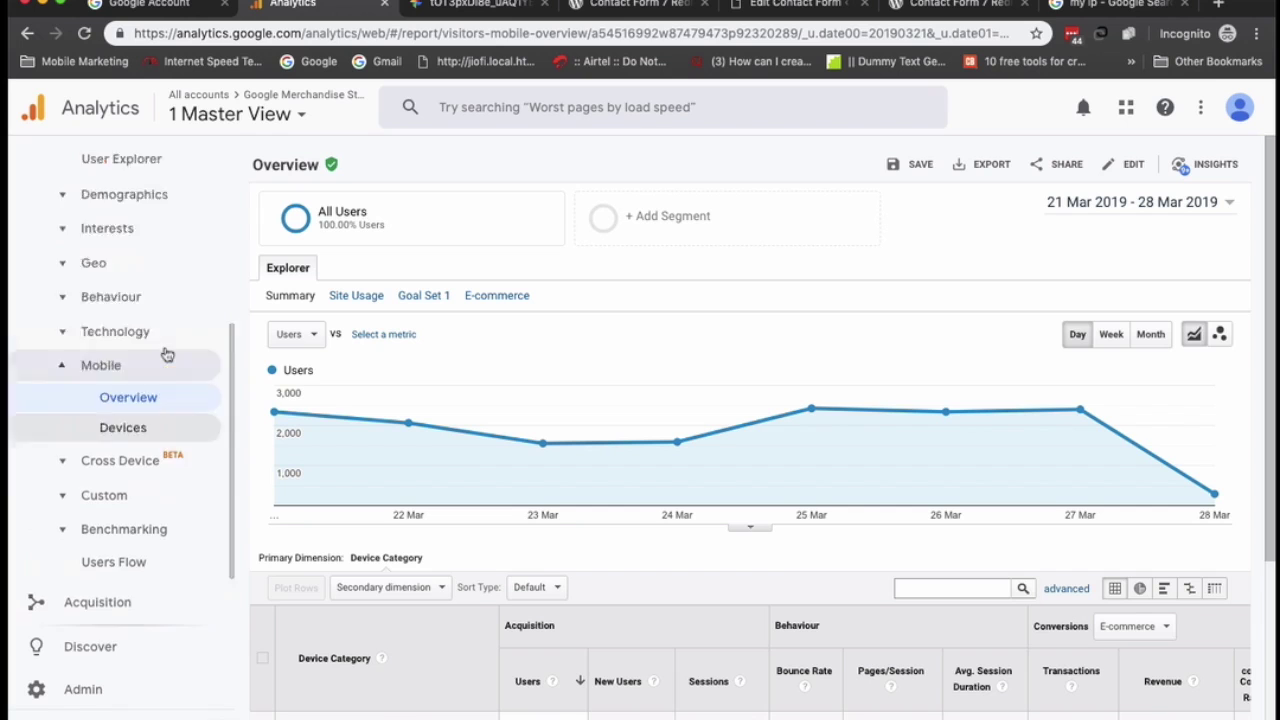
click(87, 214)
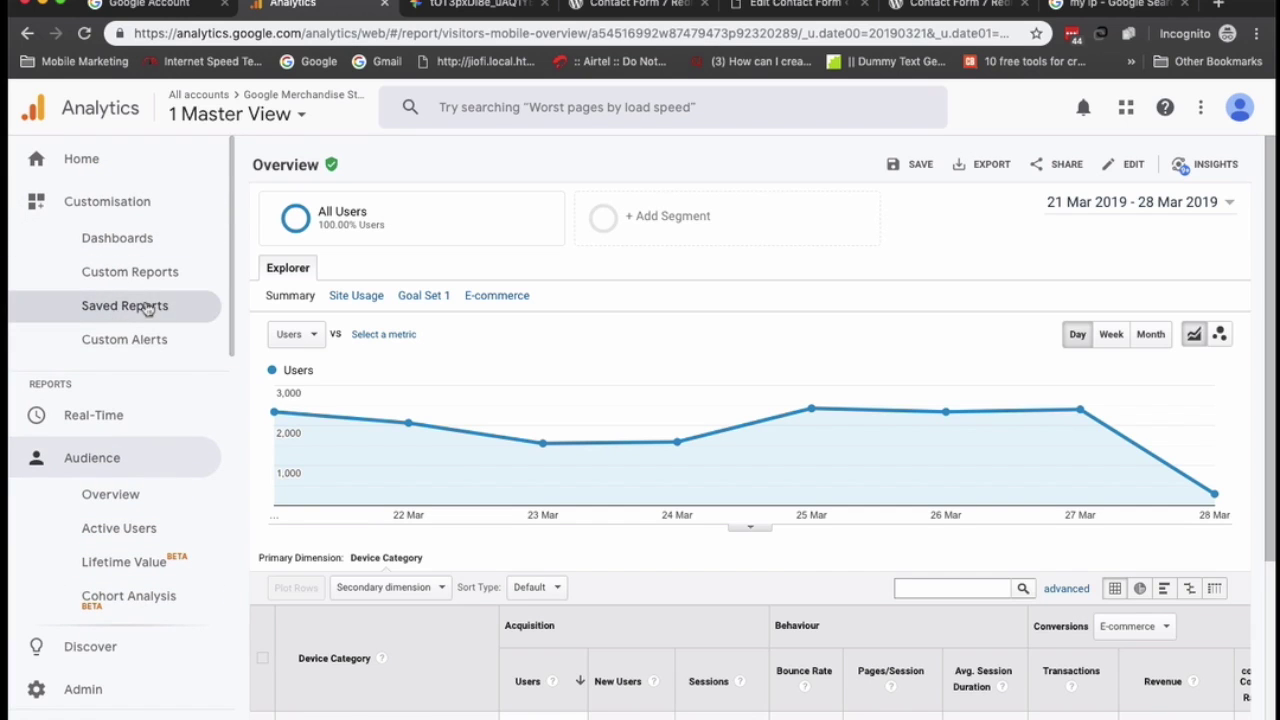
Review the device category rows of the Mobile Overview report and collapse the Mobile group in the Audience report list.
scroll(332, 459, down, 3)
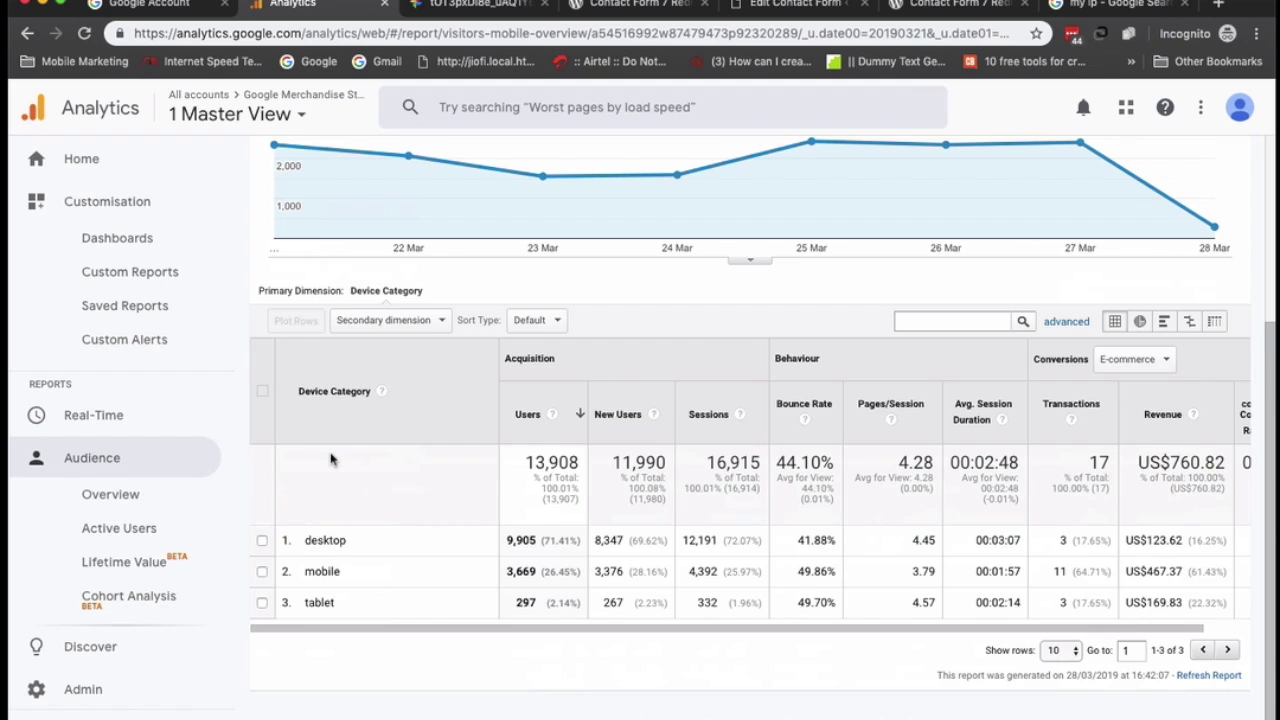
click(160, 457)
click(170, 308)
scroll(200, 495, down, 2)
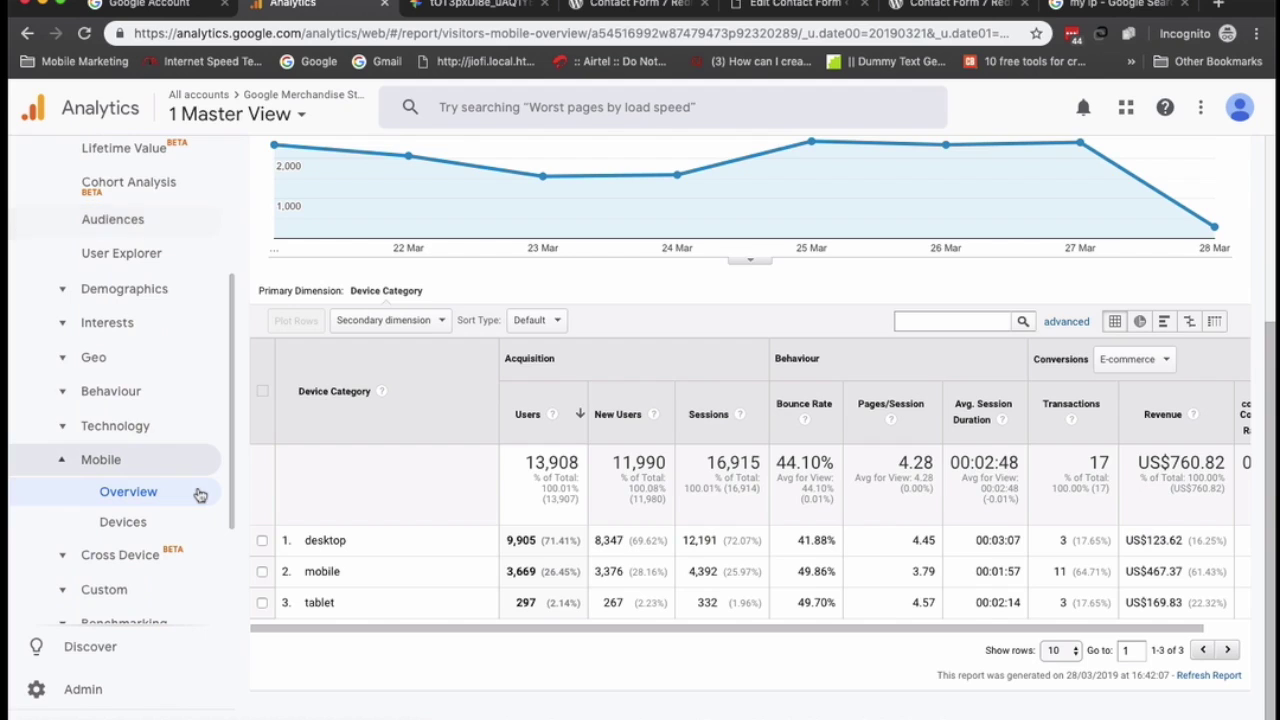
click(60, 462)
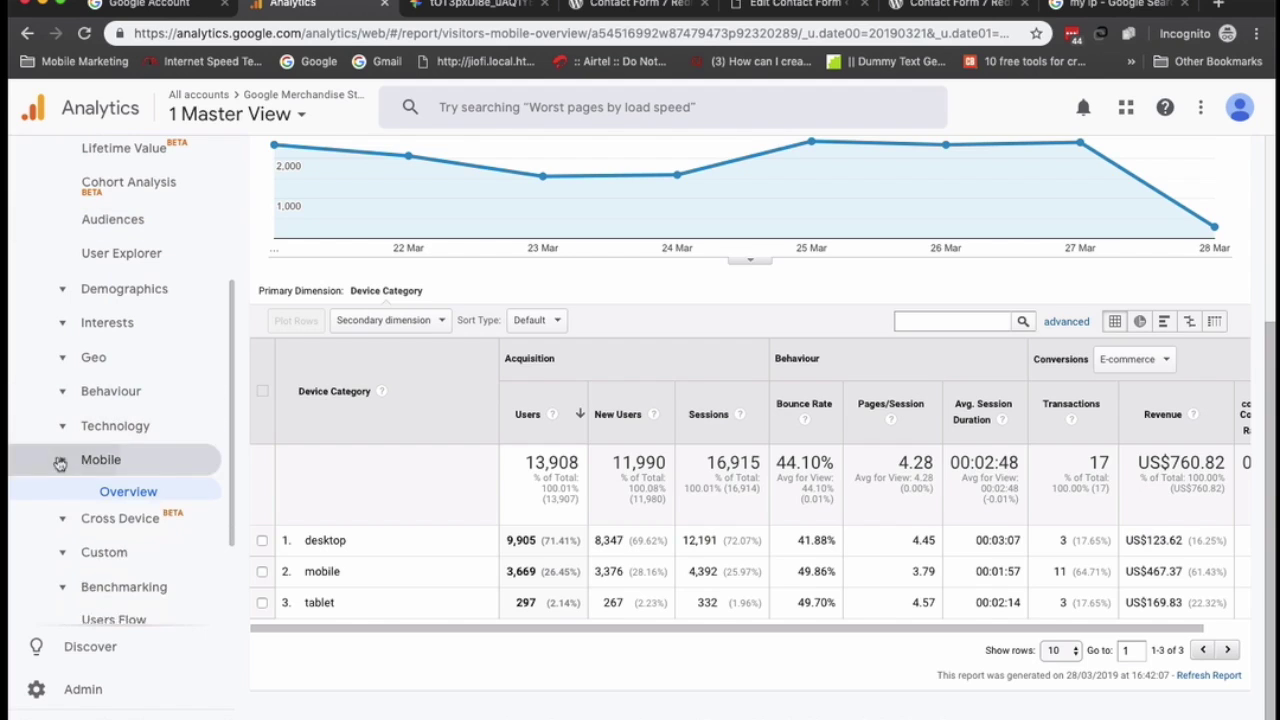
click(63, 426)
click(113, 430)
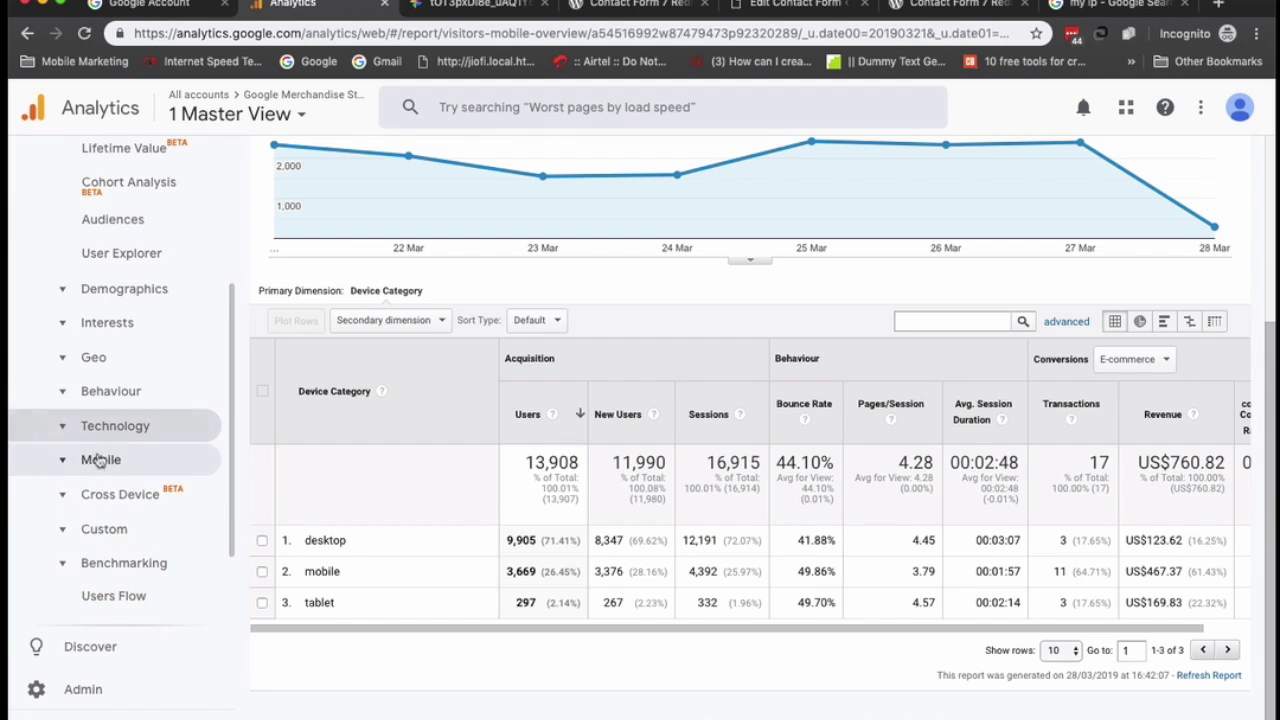
click(104, 459)
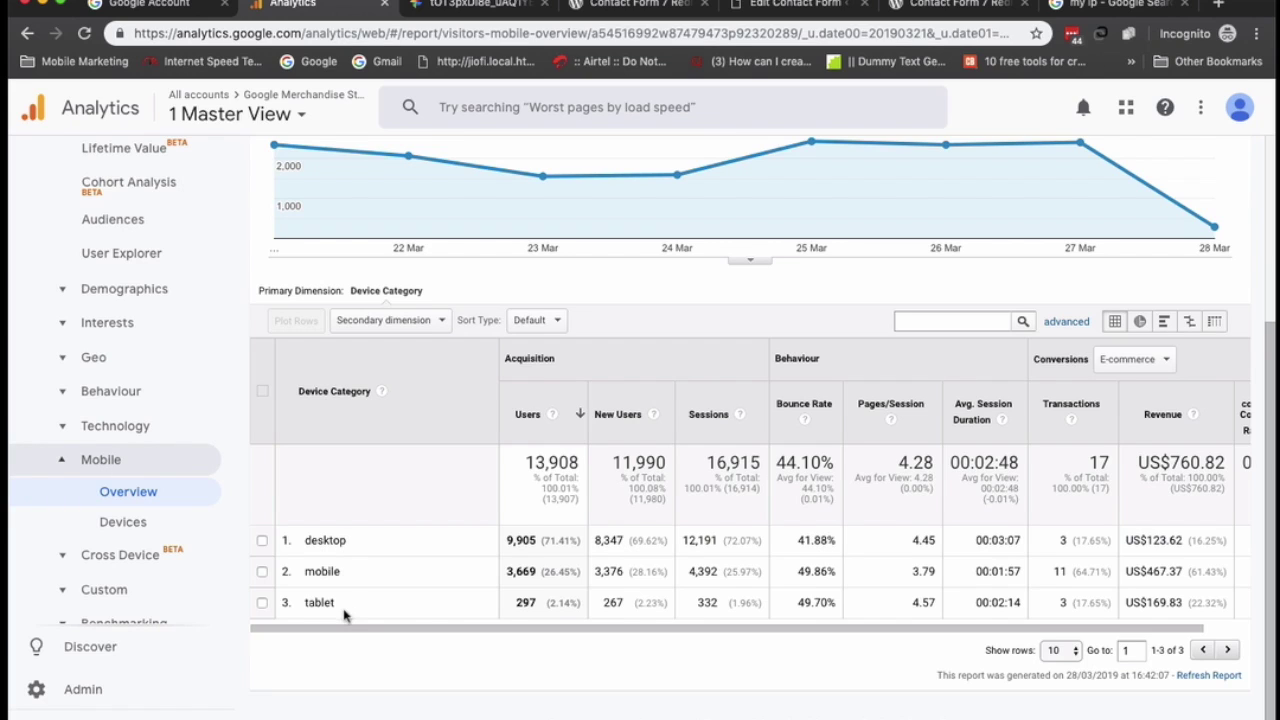
click(120, 468)
Look through the Audience report list and open the Language report.
scroll(100, 477, down, 2)
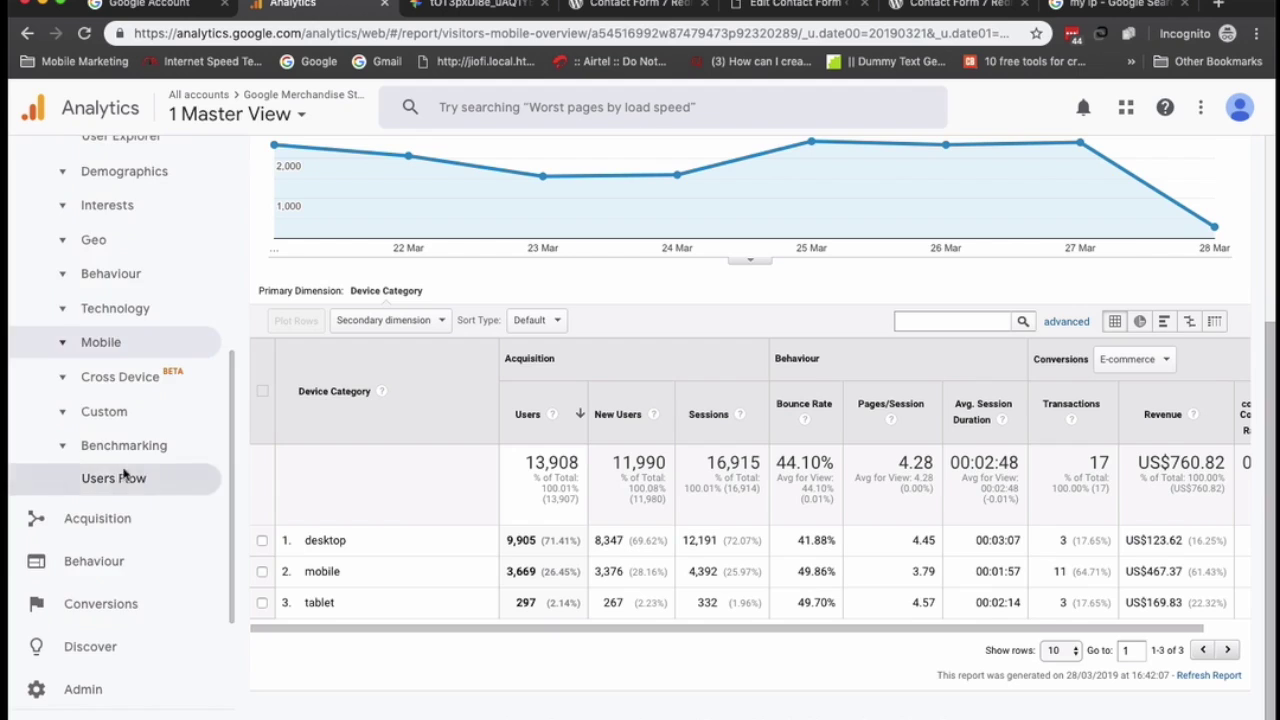
scroll(125, 475, up, 5)
scroll(125, 475, down, 3)
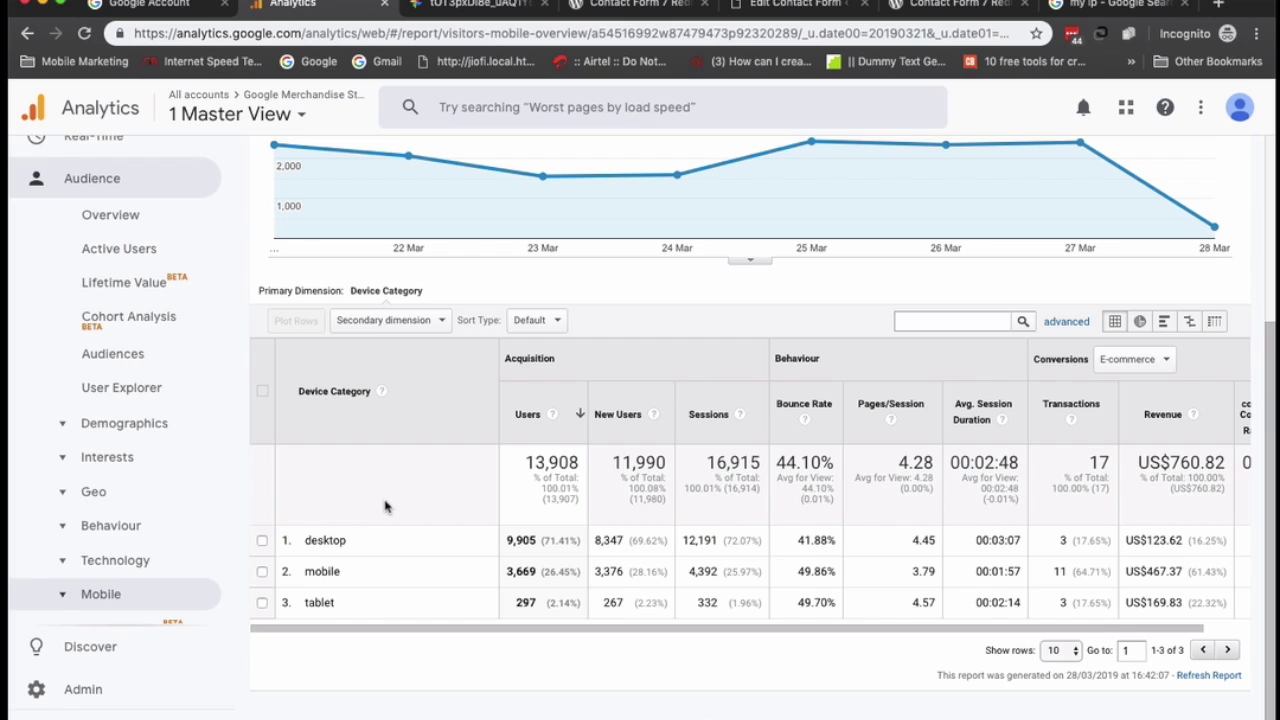
scroll(162, 368, down, 2)
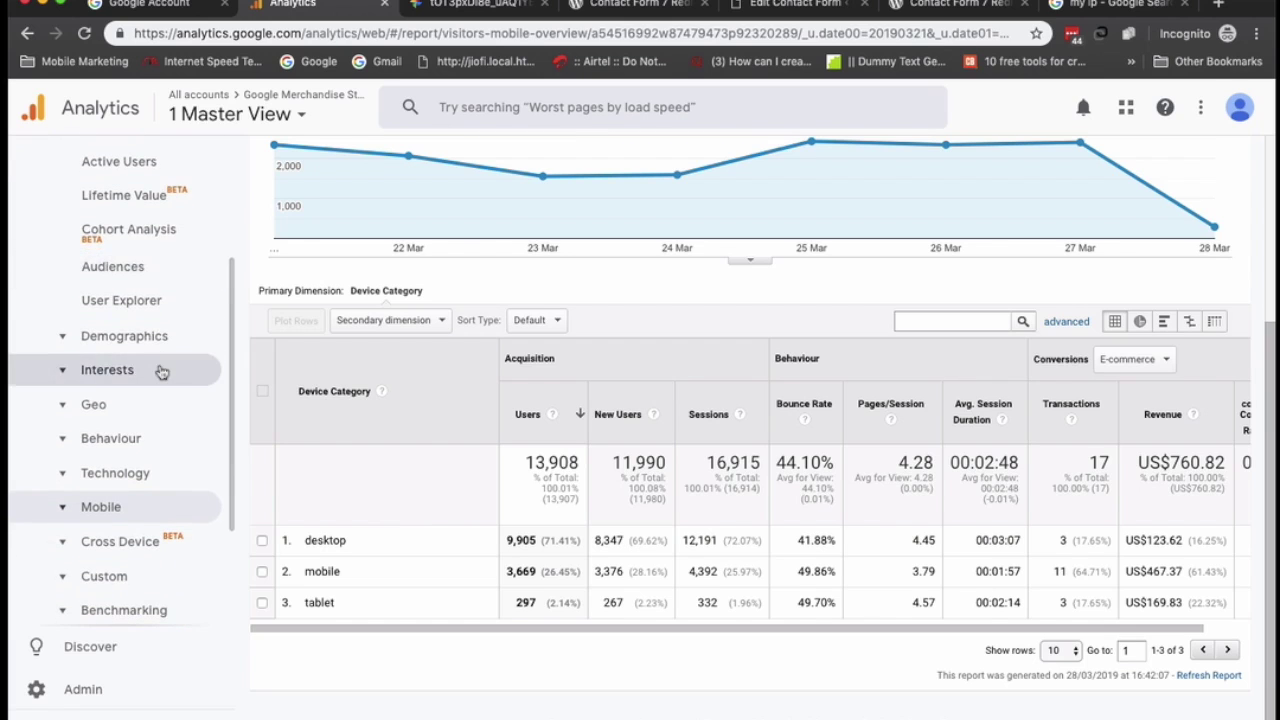
scroll(160, 365, up, 5)
click(149, 309)
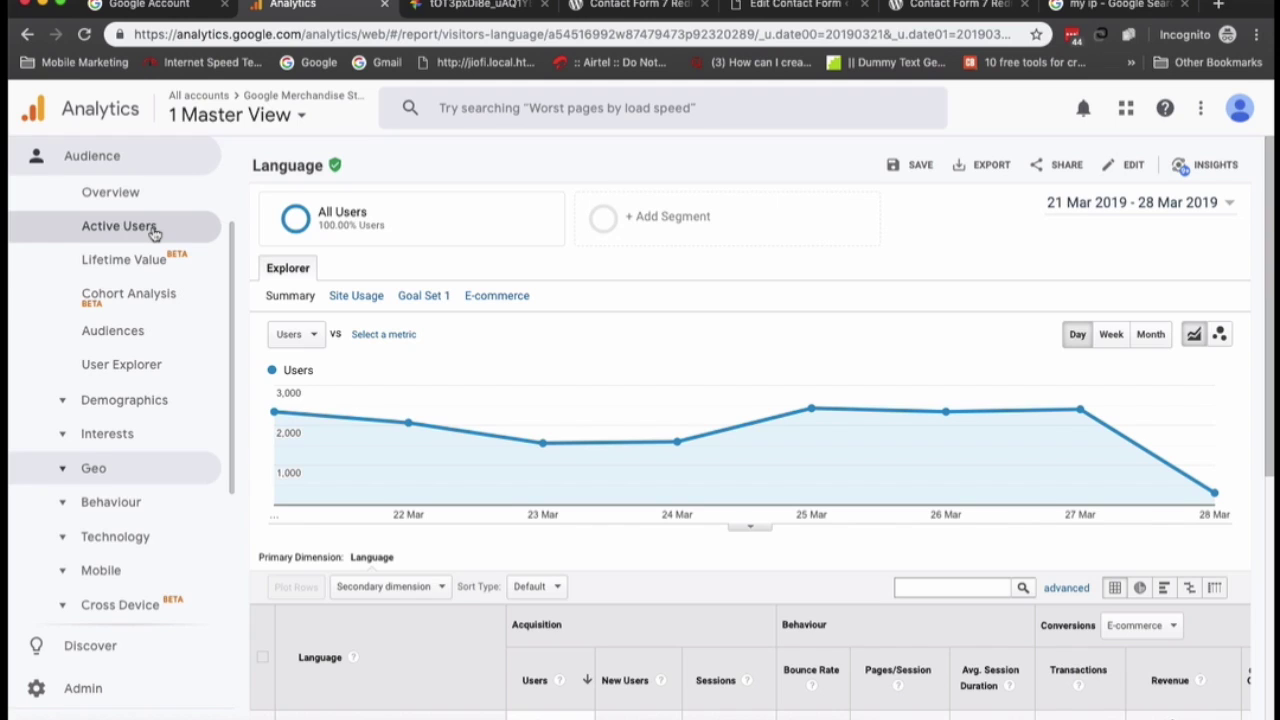
Open the Active Users report, add 7-Day Active Users to the chart, and temporarily plot the 14-Day series for comparison.
scroll(151, 234, up, 1)
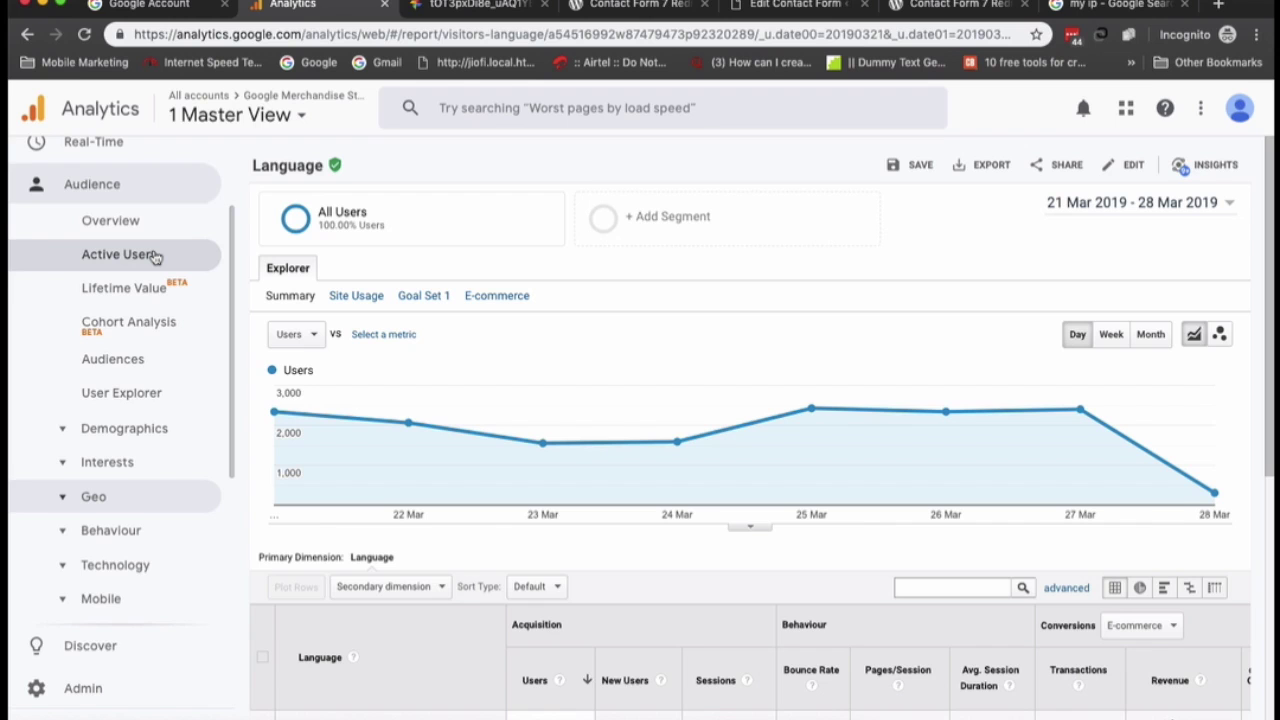
click(154, 256)
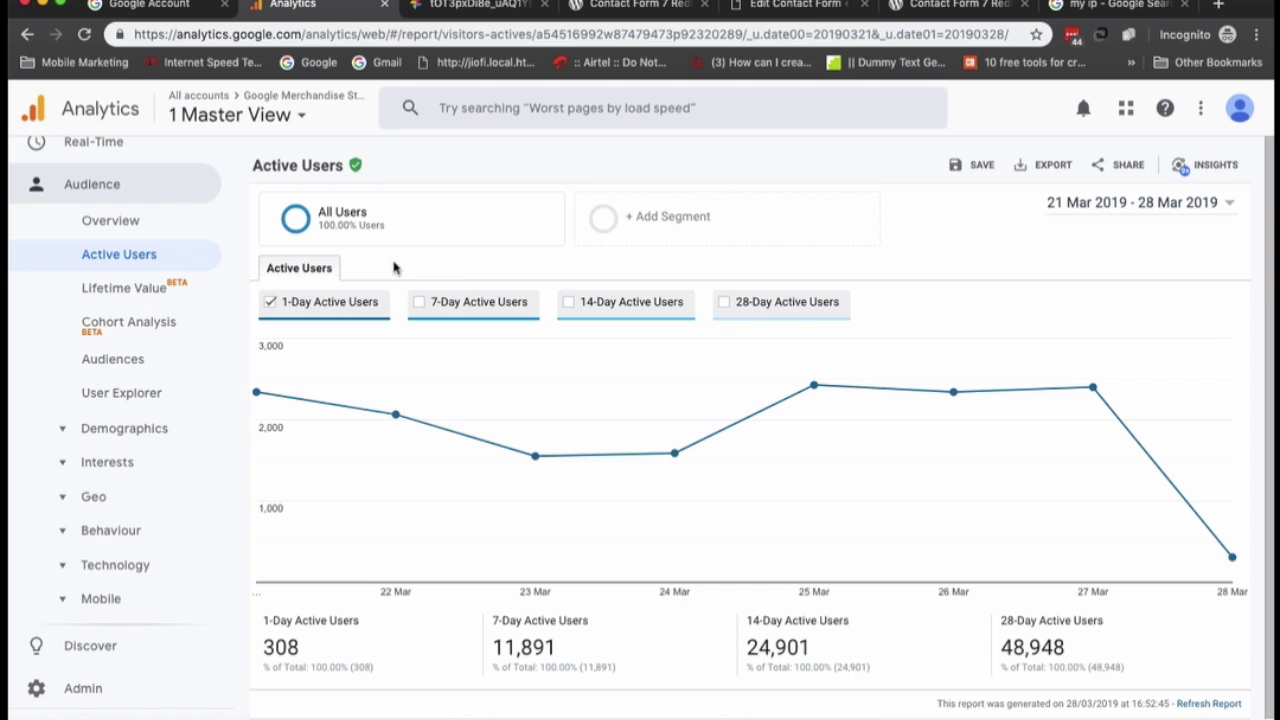
click(442, 303)
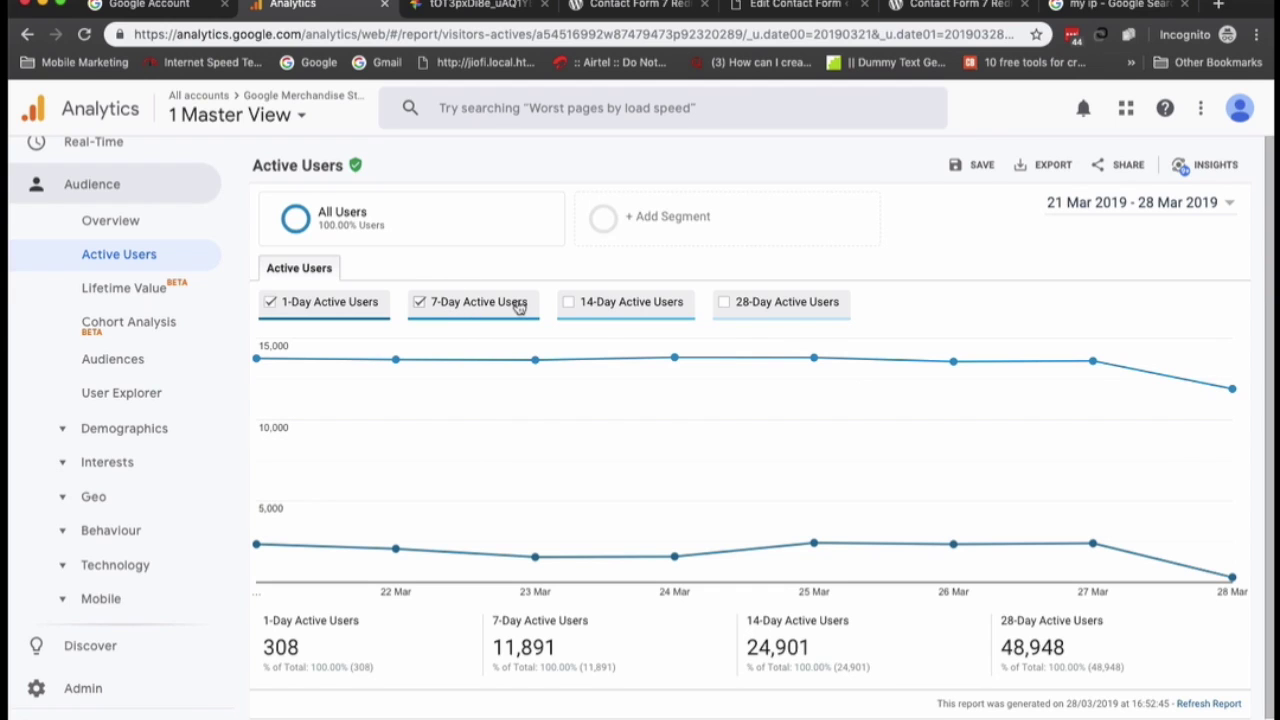
scroll(517, 305, down, 1)
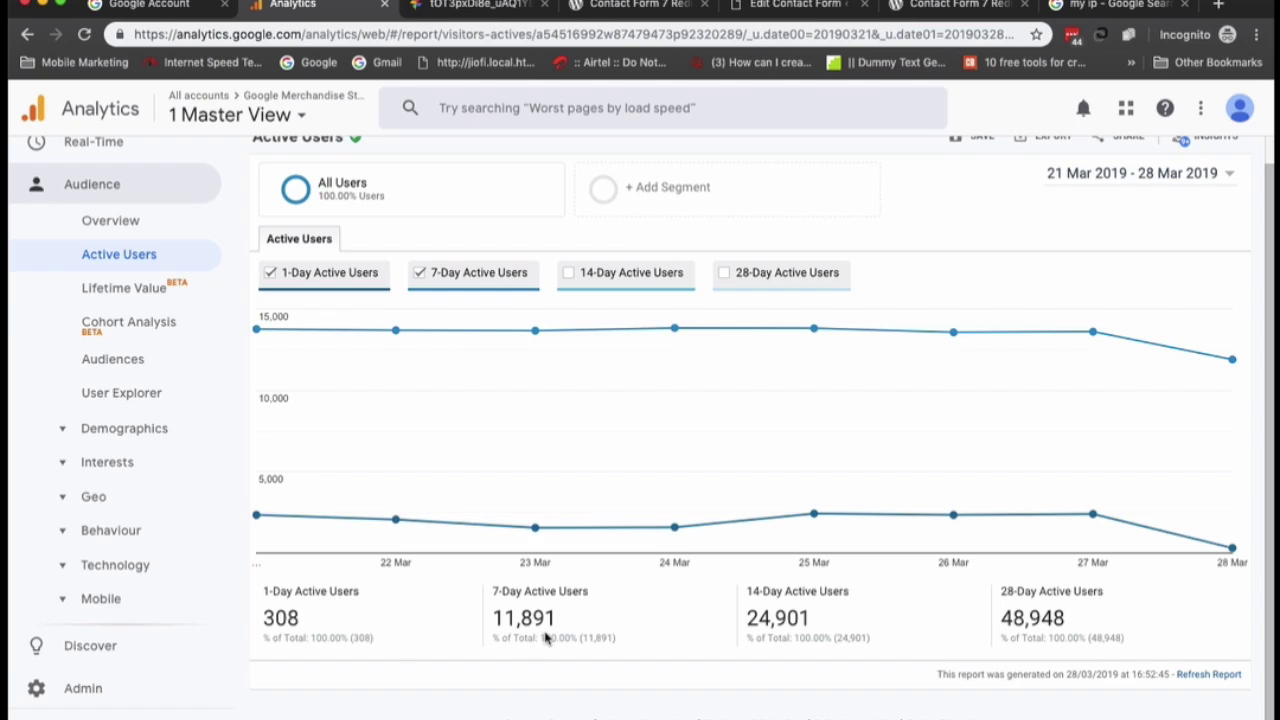
click(567, 273)
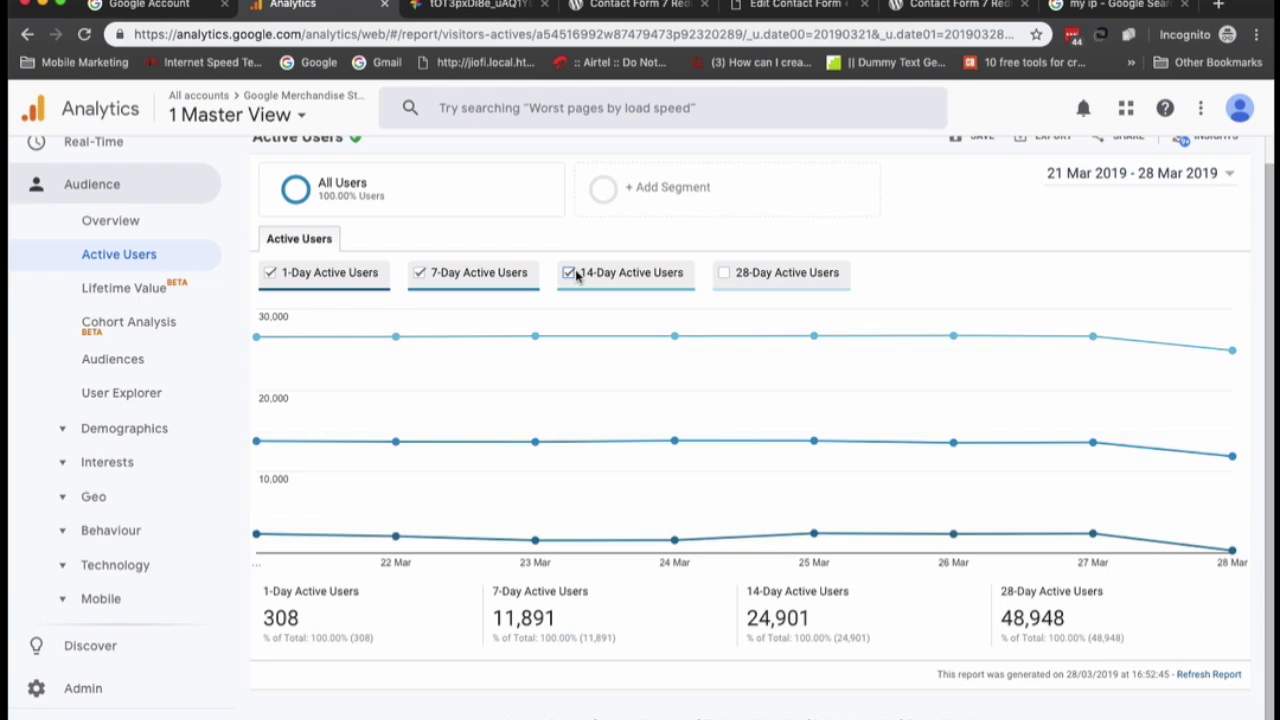
click(574, 274)
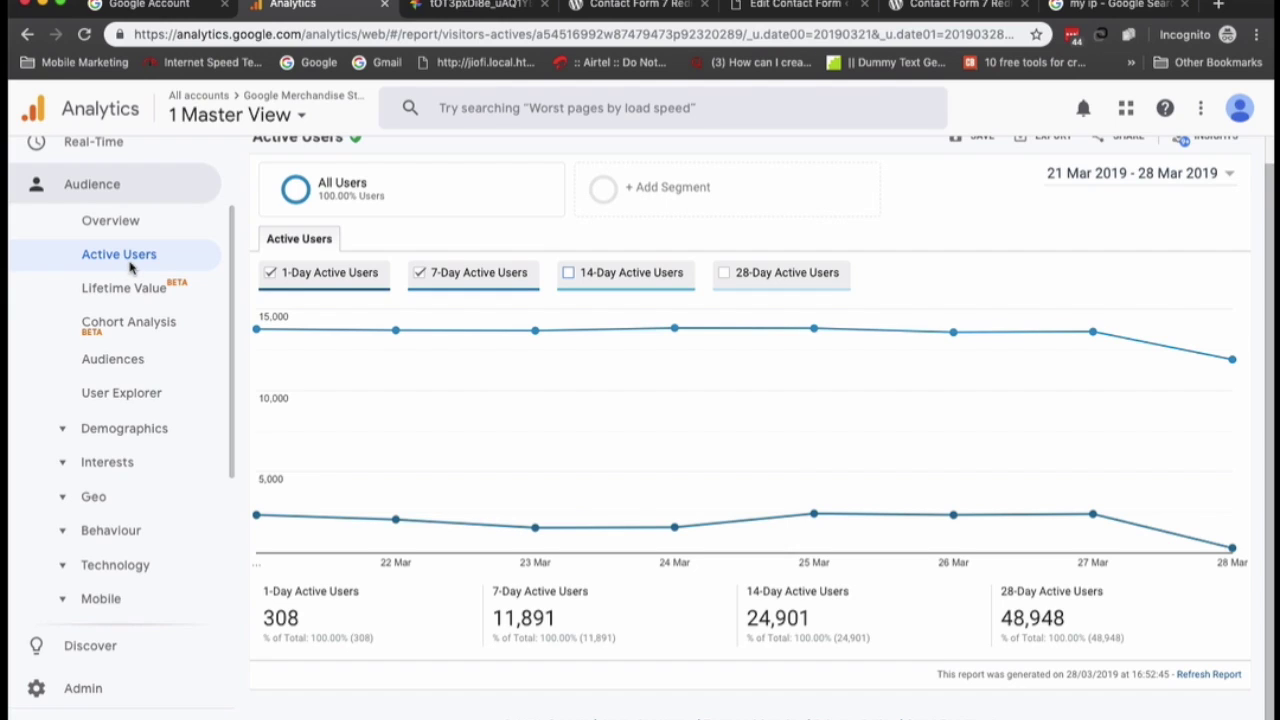
Open the New vs. Returning report from the Behaviour group of the Audience reports.
click(78, 532)
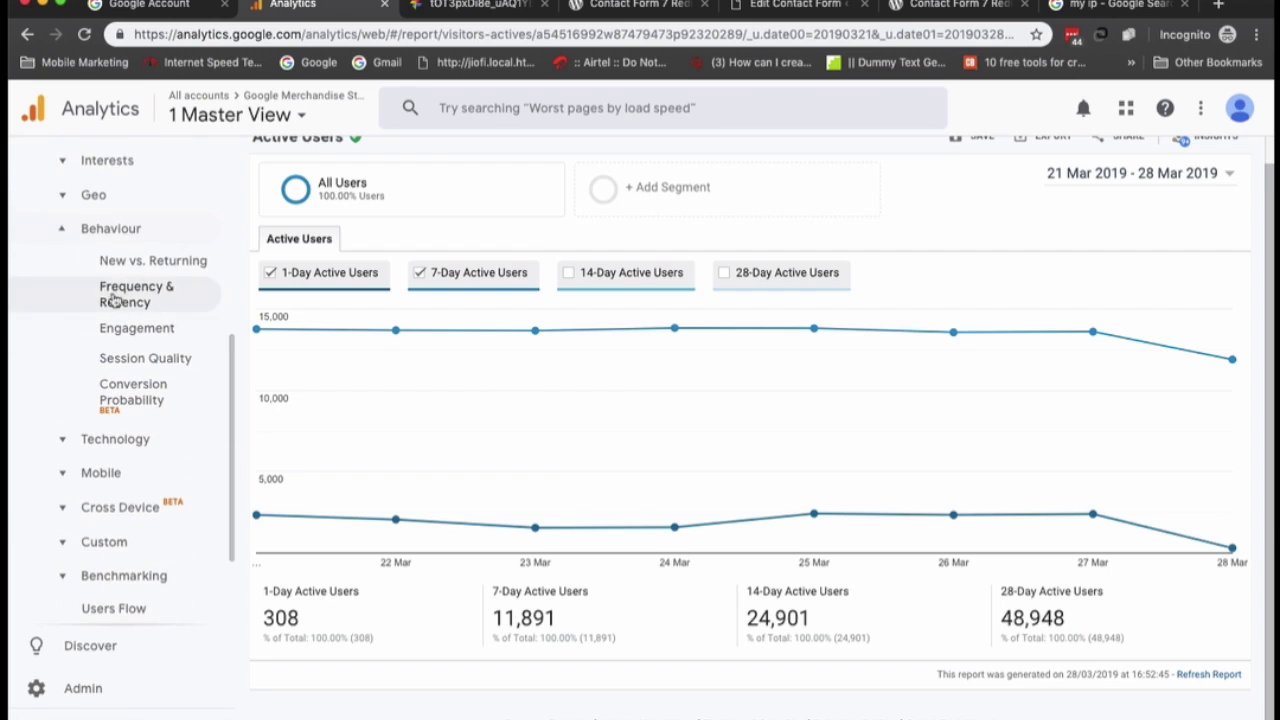
scroll(110, 243, up, 8)
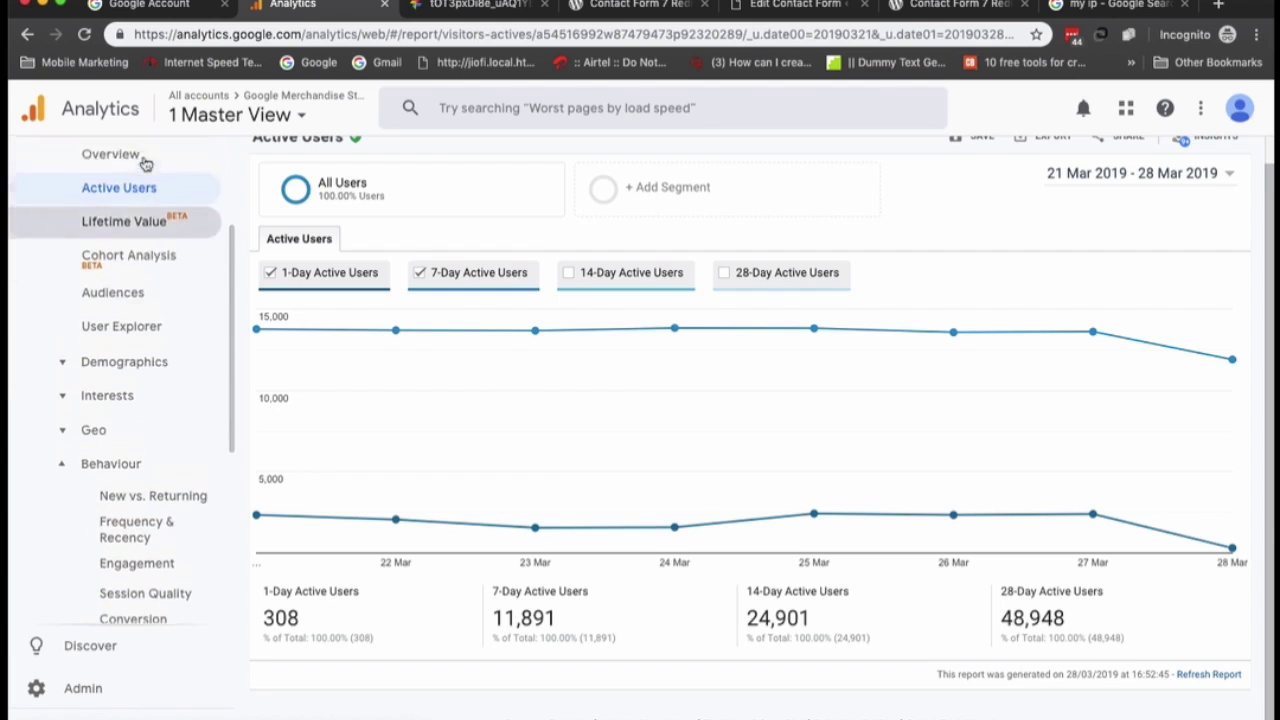
scroll(157, 353, down, 8)
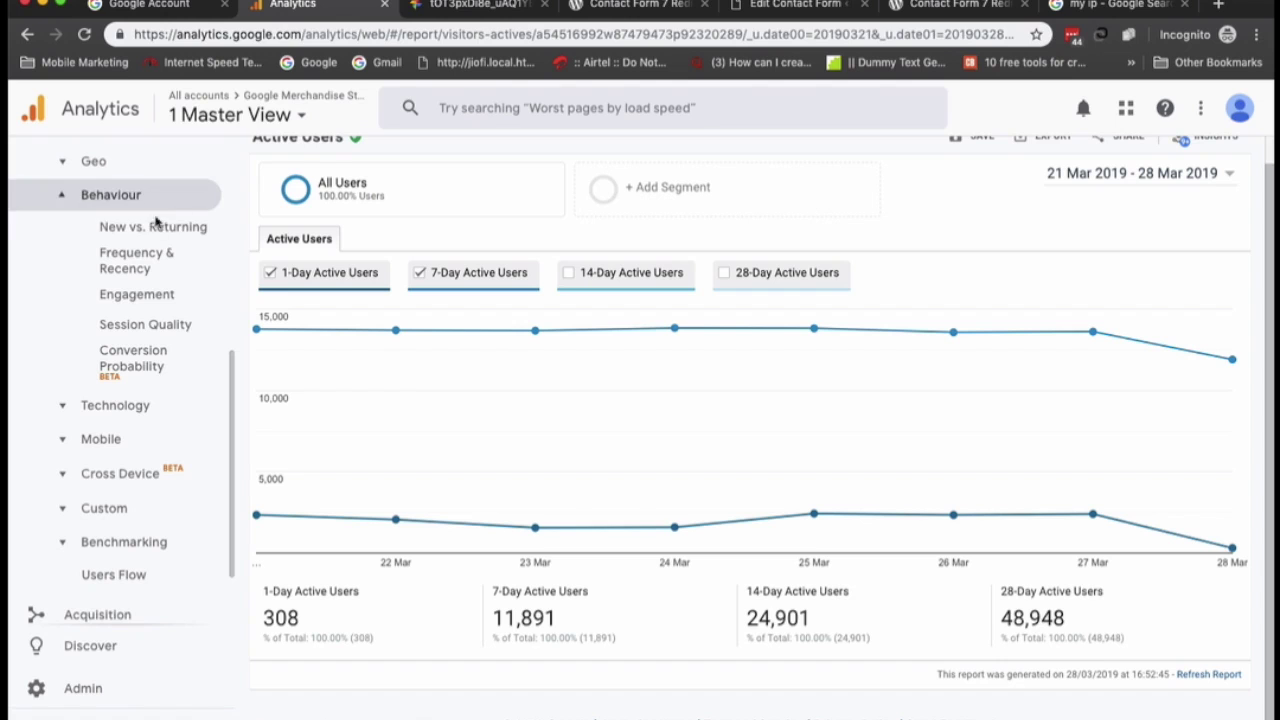
click(157, 228)
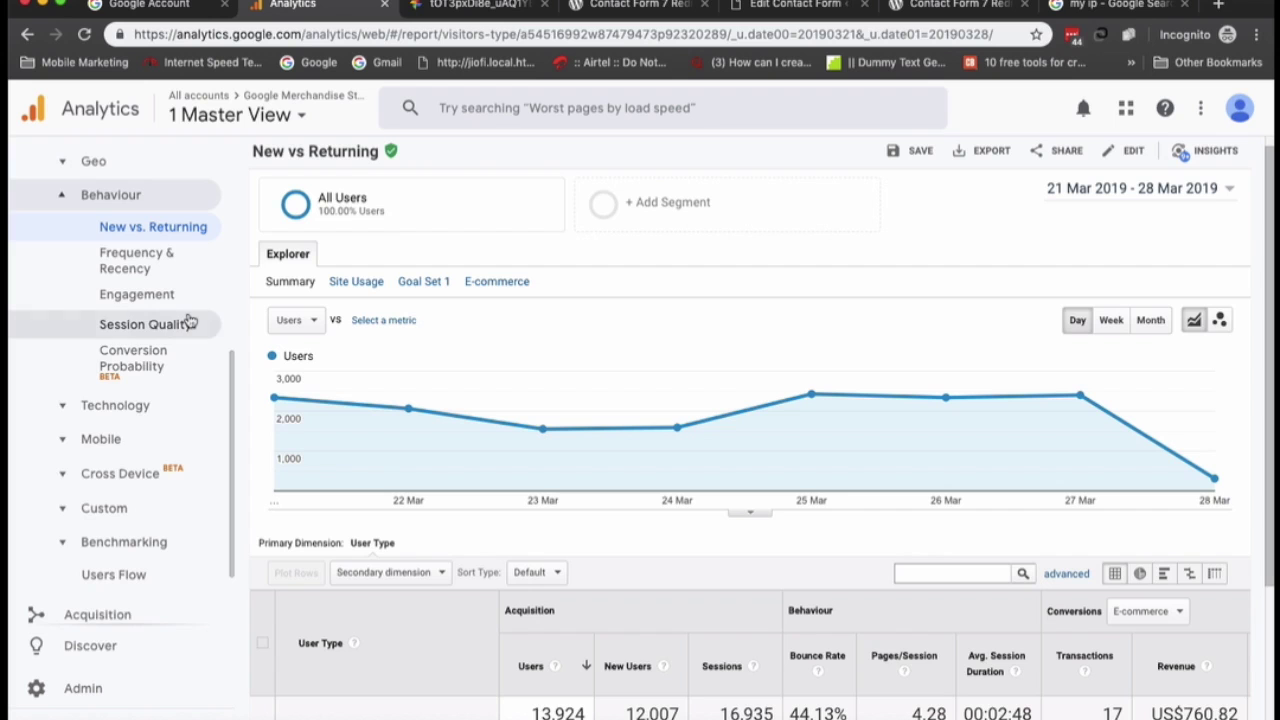
Compare the acquisition, behaviour and conversion metrics of new and returning visitors in the user type table.
scroll(190, 320, up, 5)
scroll(190, 320, down, 5)
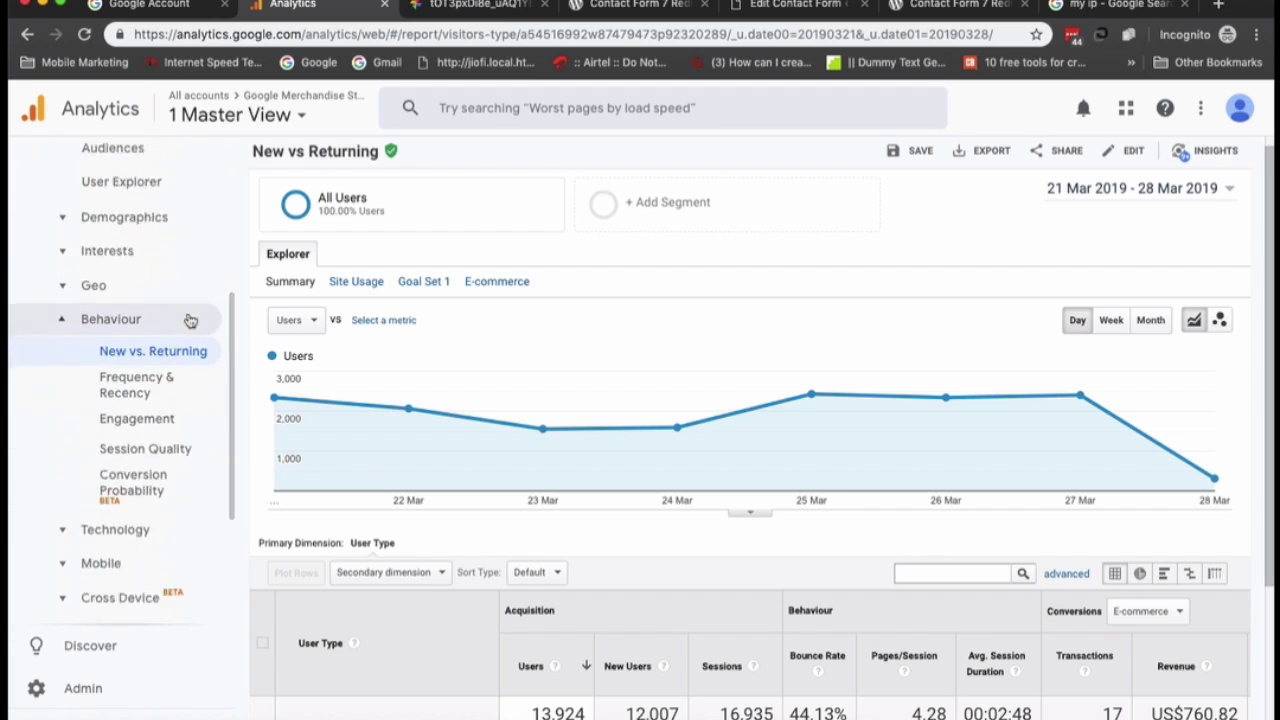
scroll(394, 451, down, 5)
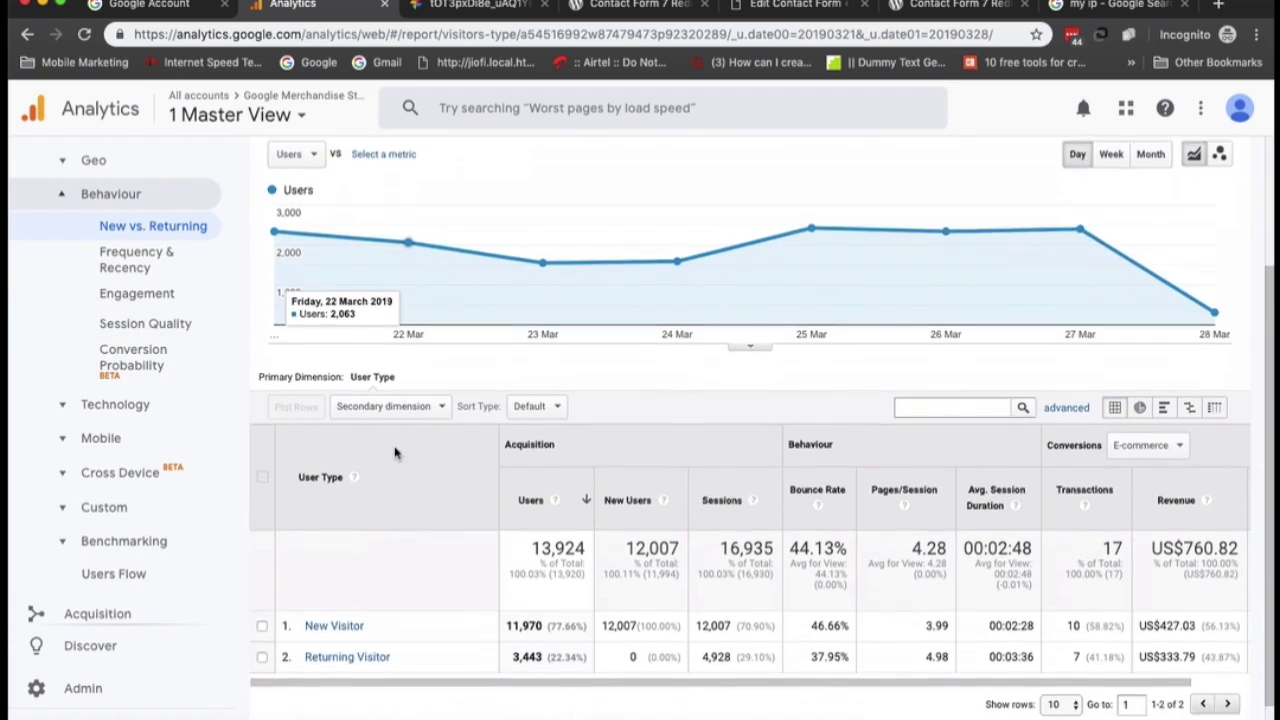
scroll(498, 607, up, 1)
scroll(498, 607, up, 3)
scroll(500, 607, down, 2)
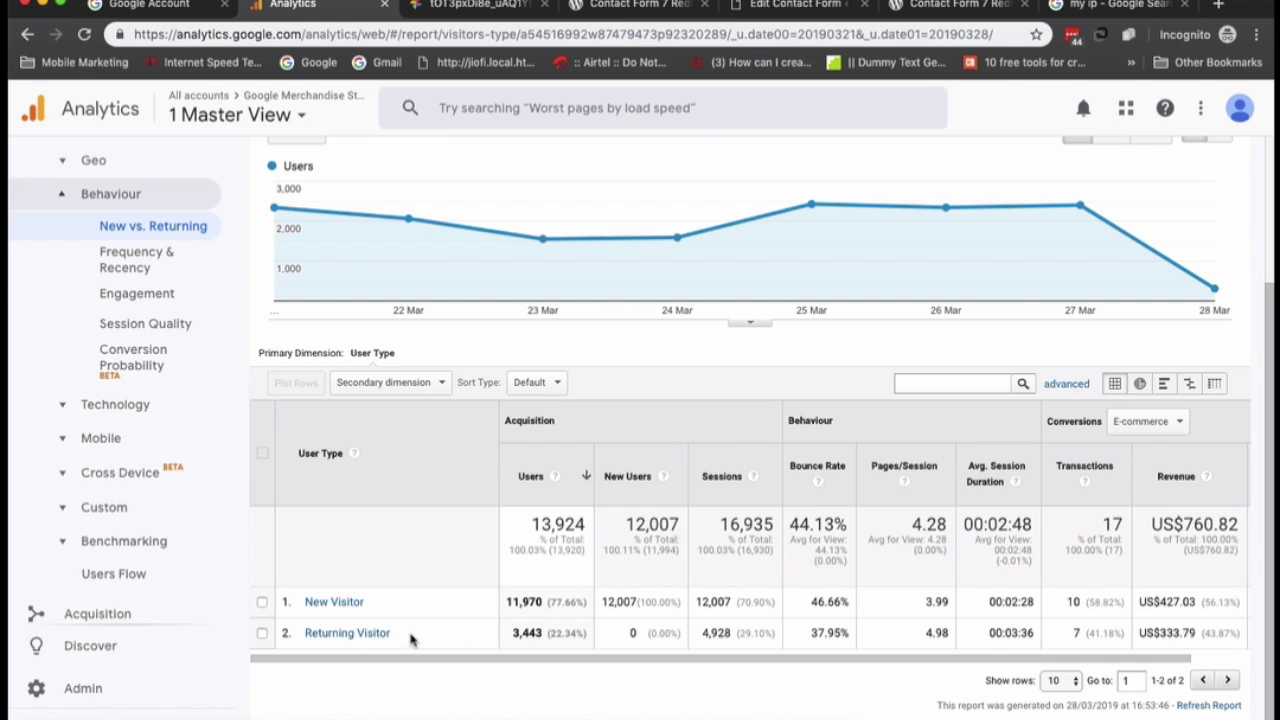
scroll(500, 608, up, 2)
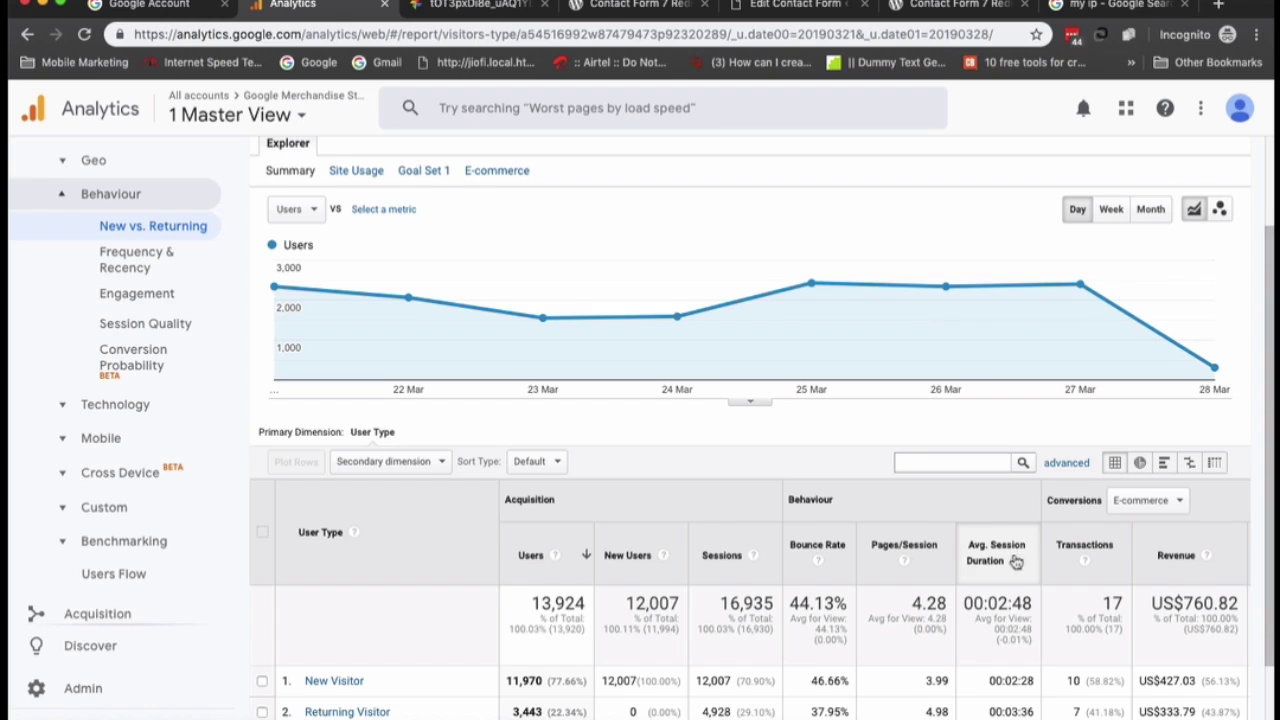
scroll(1032, 540, up, 1)
scroll(1032, 540, down, 2)
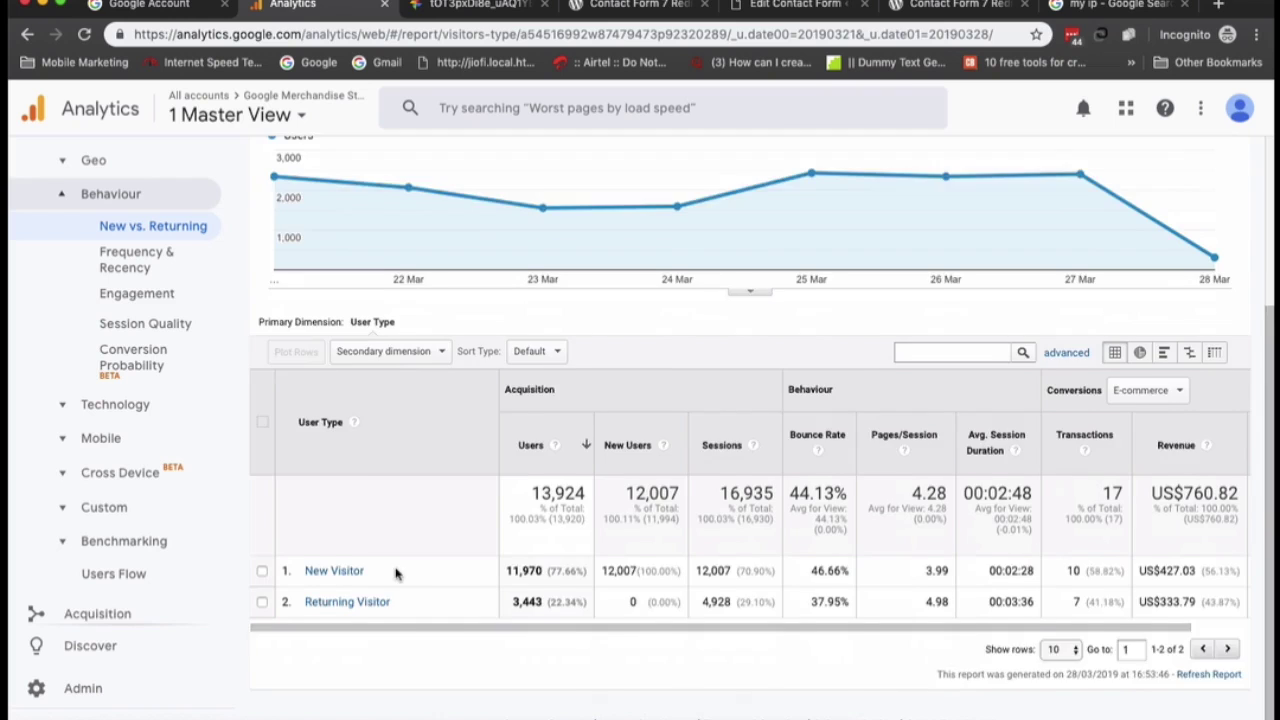
scroll(396, 572, up, 2)
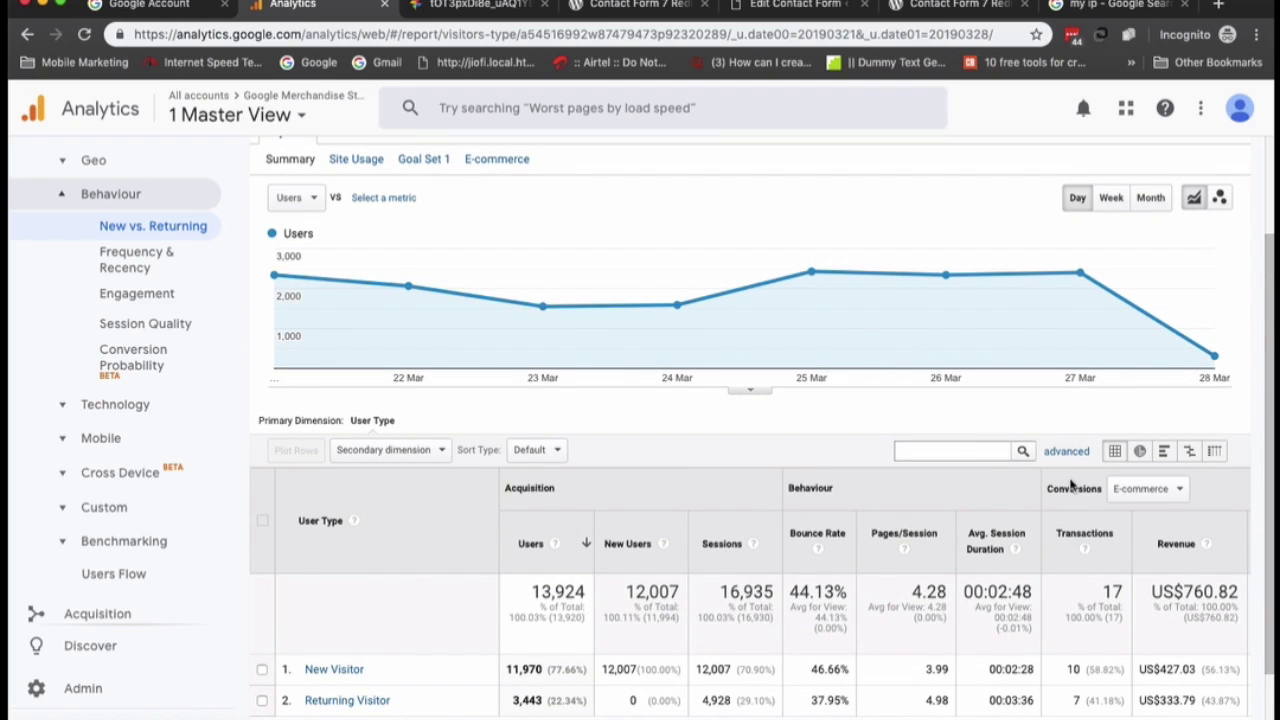
scroll(1071, 485, up, 1)
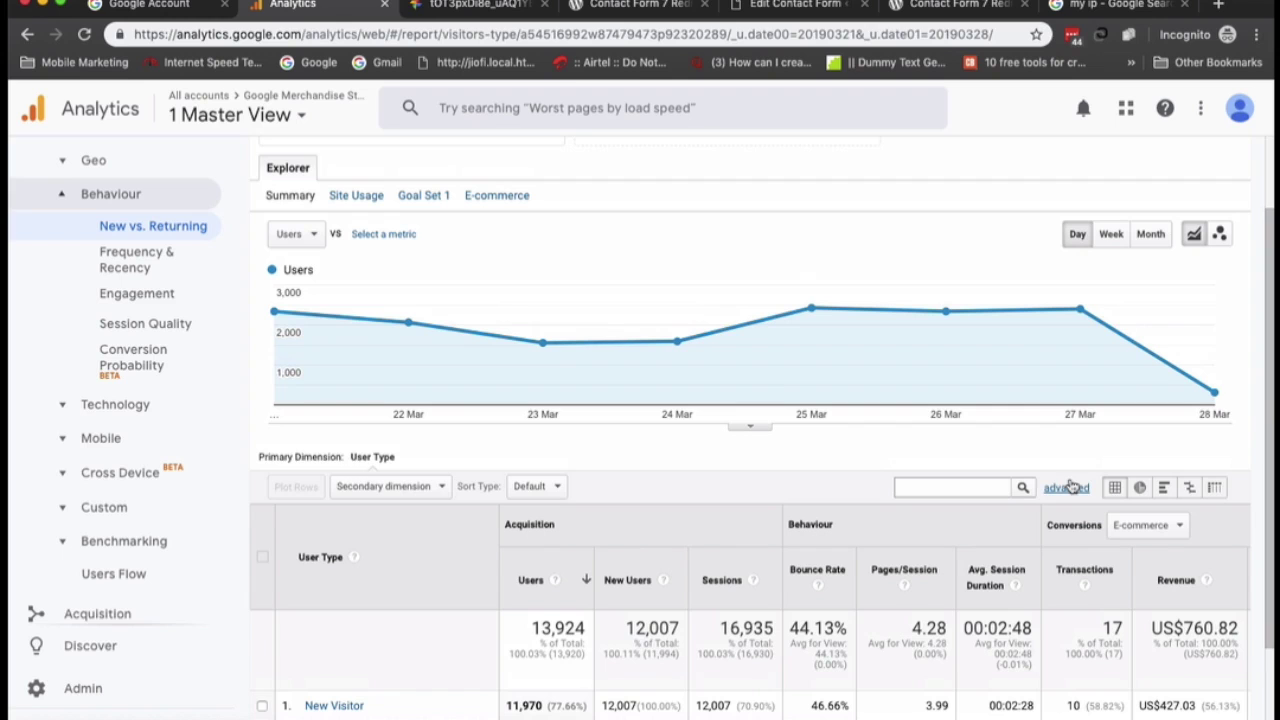
scroll(1116, 502, down, 3)
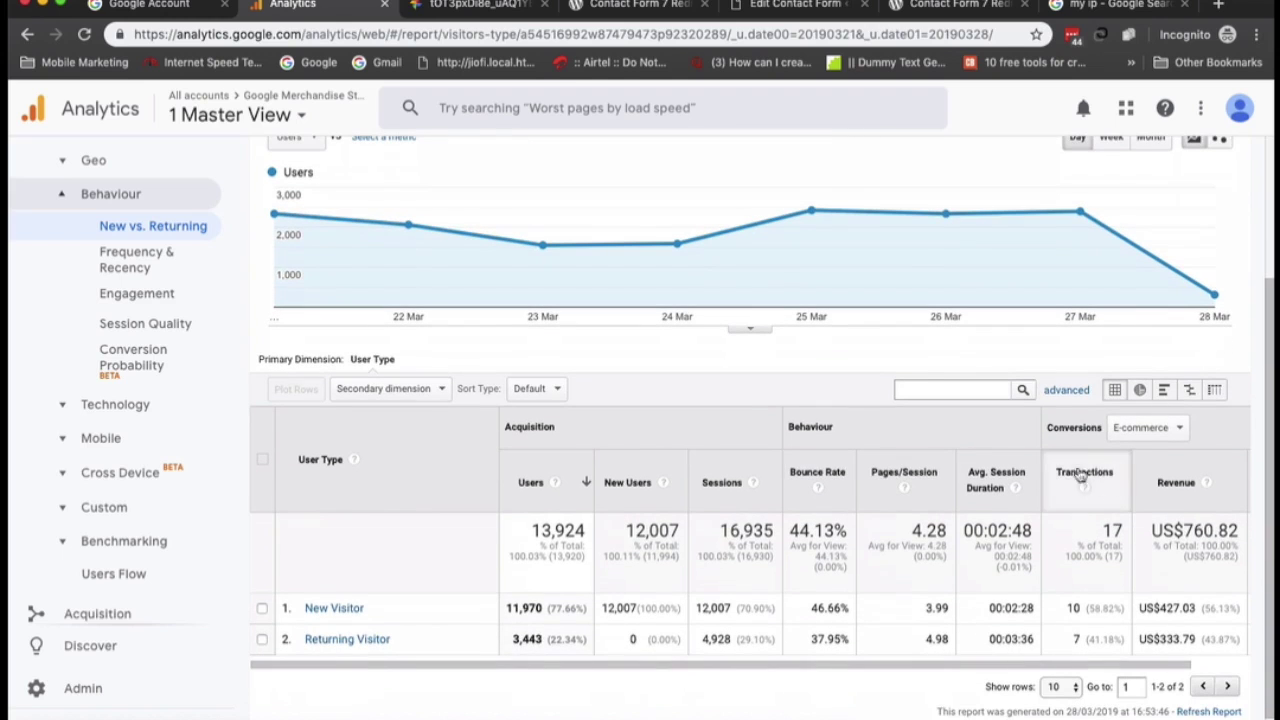
Display the user type table as a pie chart and set its contribution to total metric to Bounces.
click(1139, 392)
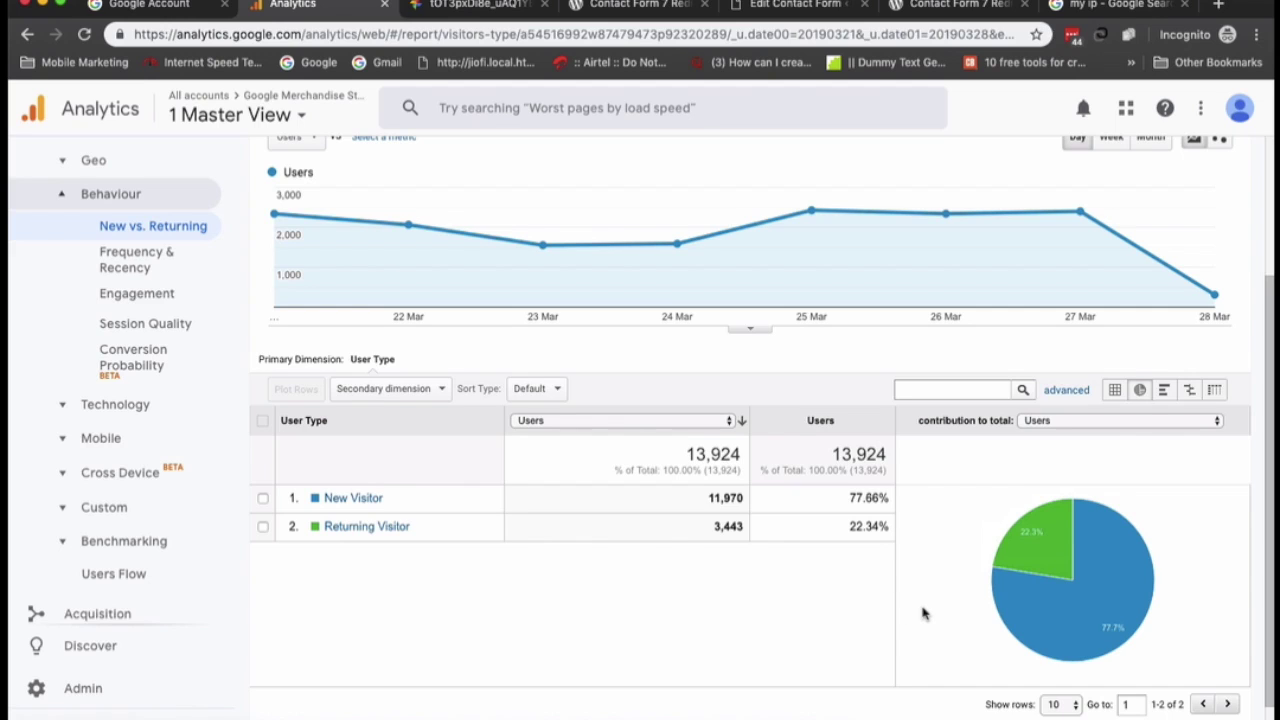
mouse_move(1031, 553)
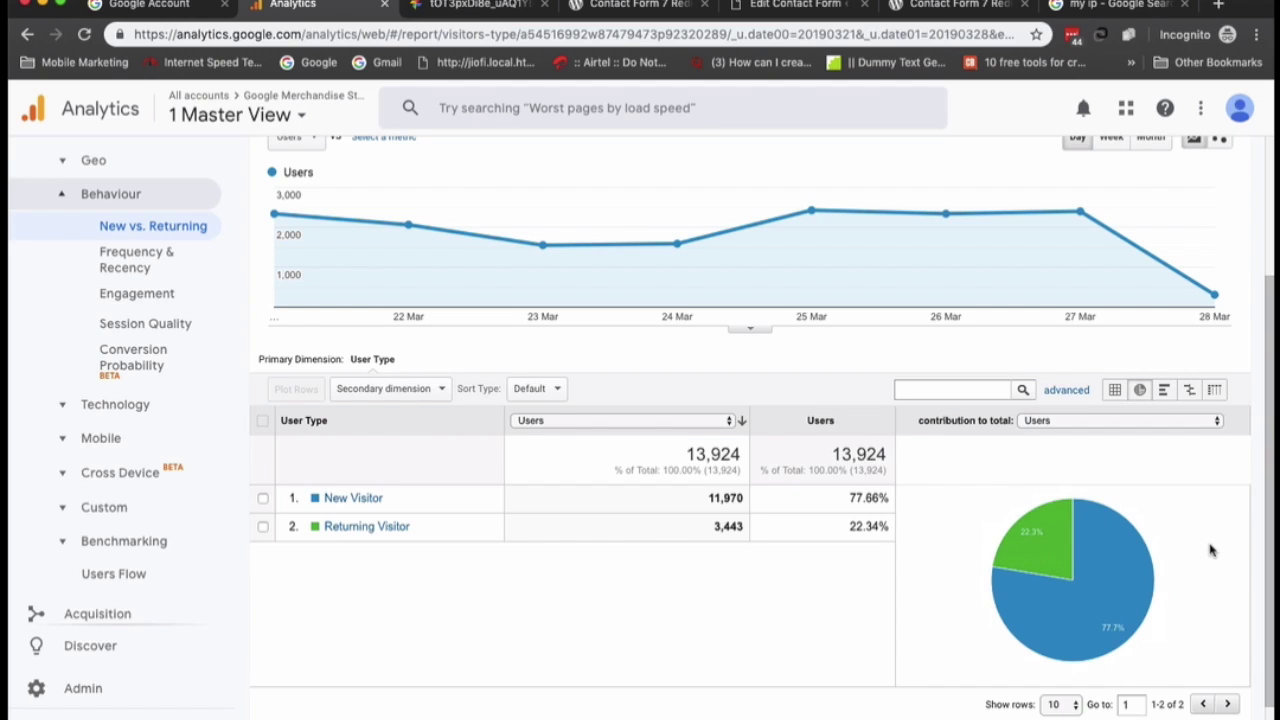
click(1149, 422)
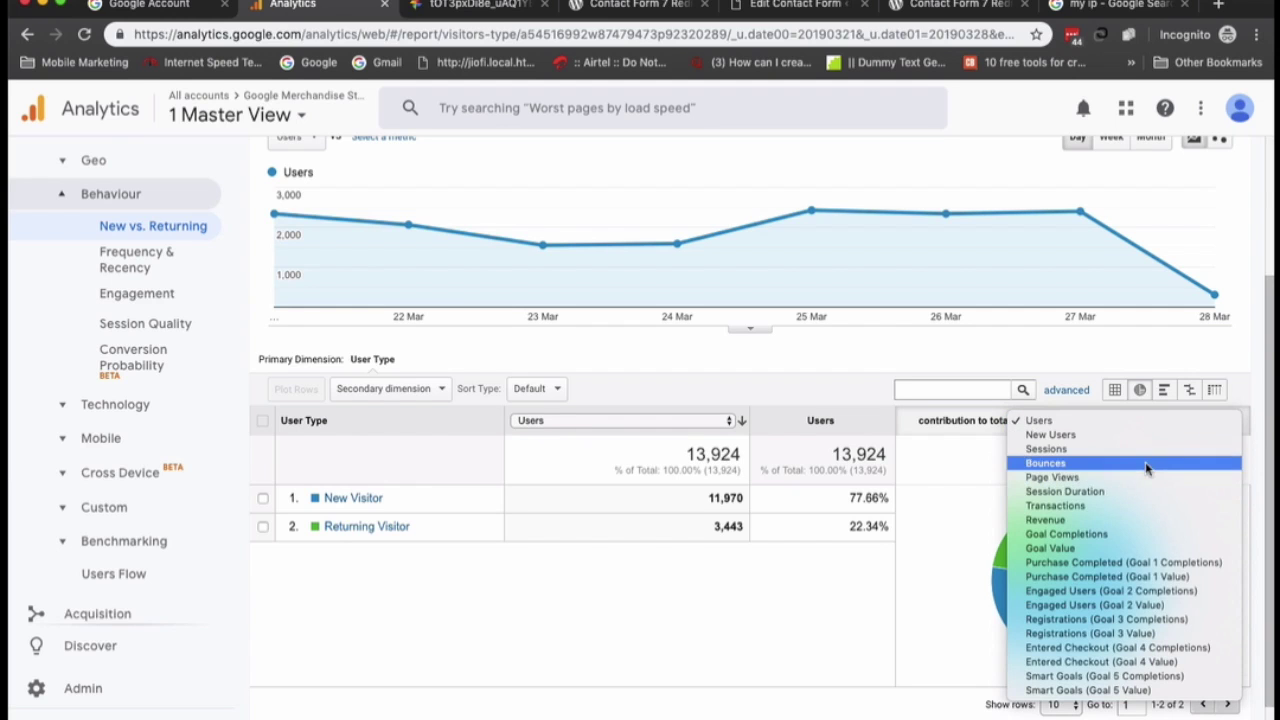
click(1046, 463)
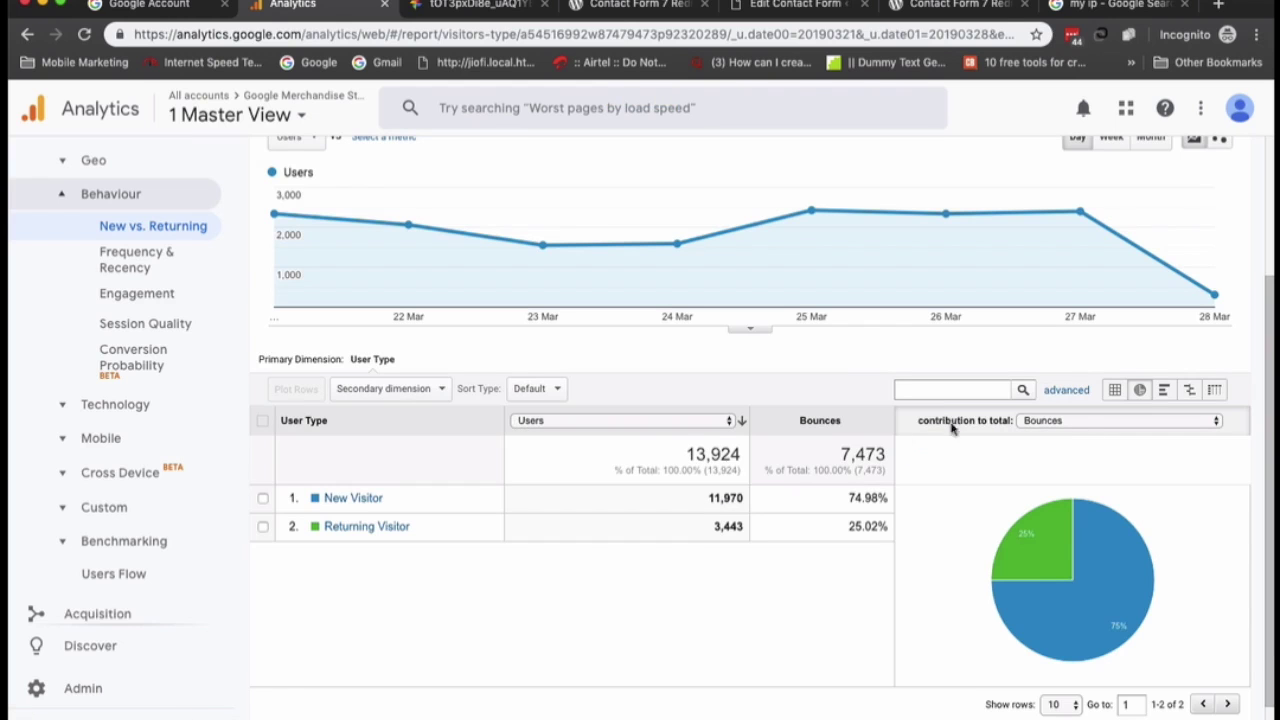
Try New Users as the pie chart's contribution to total metric, and finally set it to Users.
click(1100, 424)
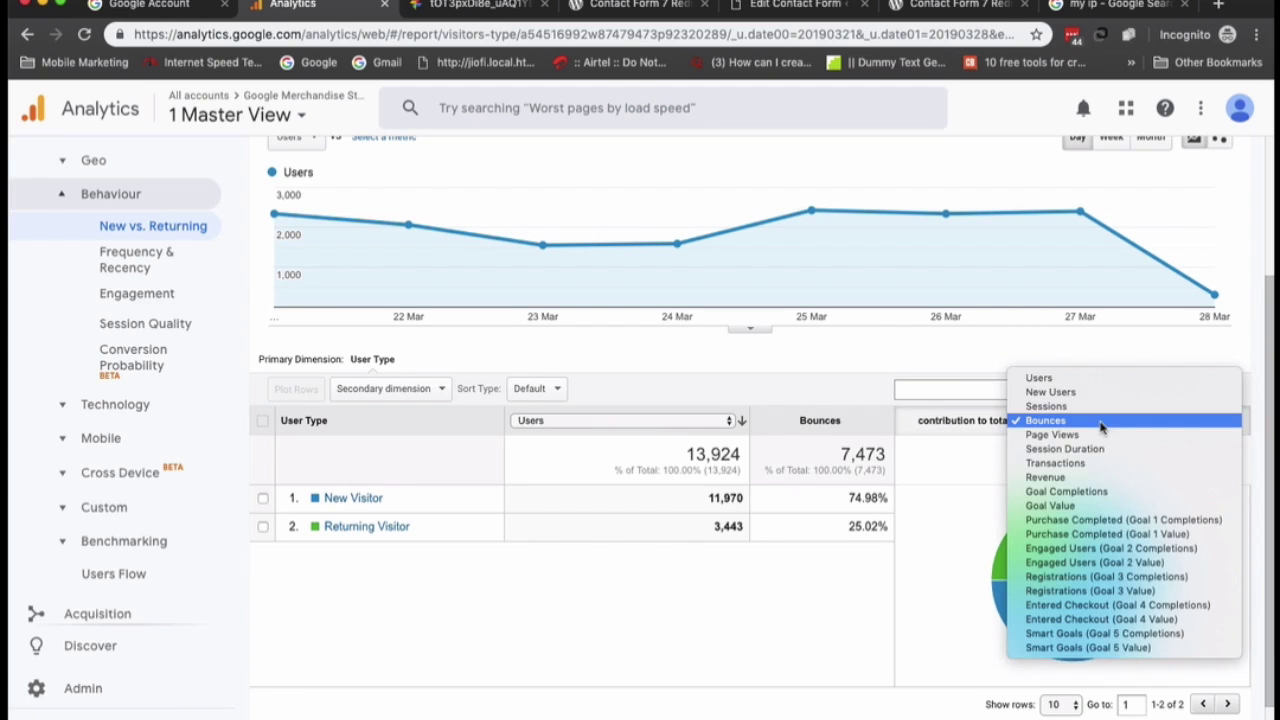
click(1093, 392)
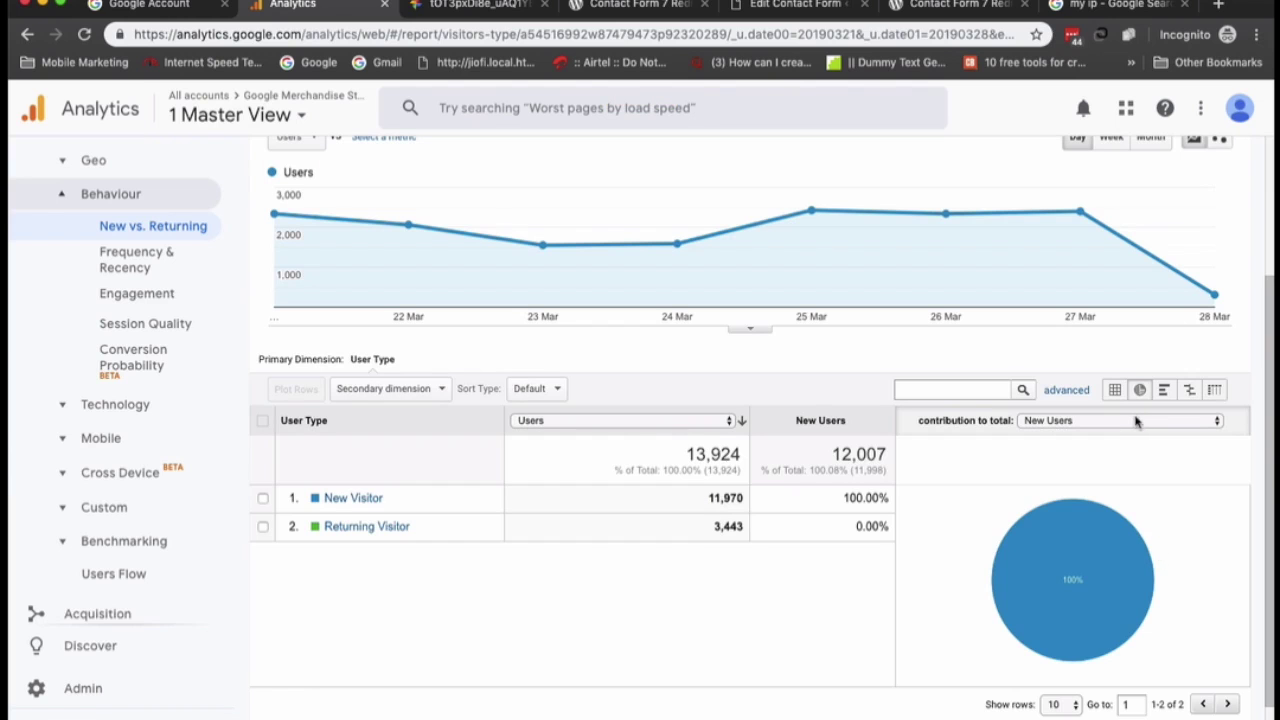
click(1122, 420)
click(1118, 406)
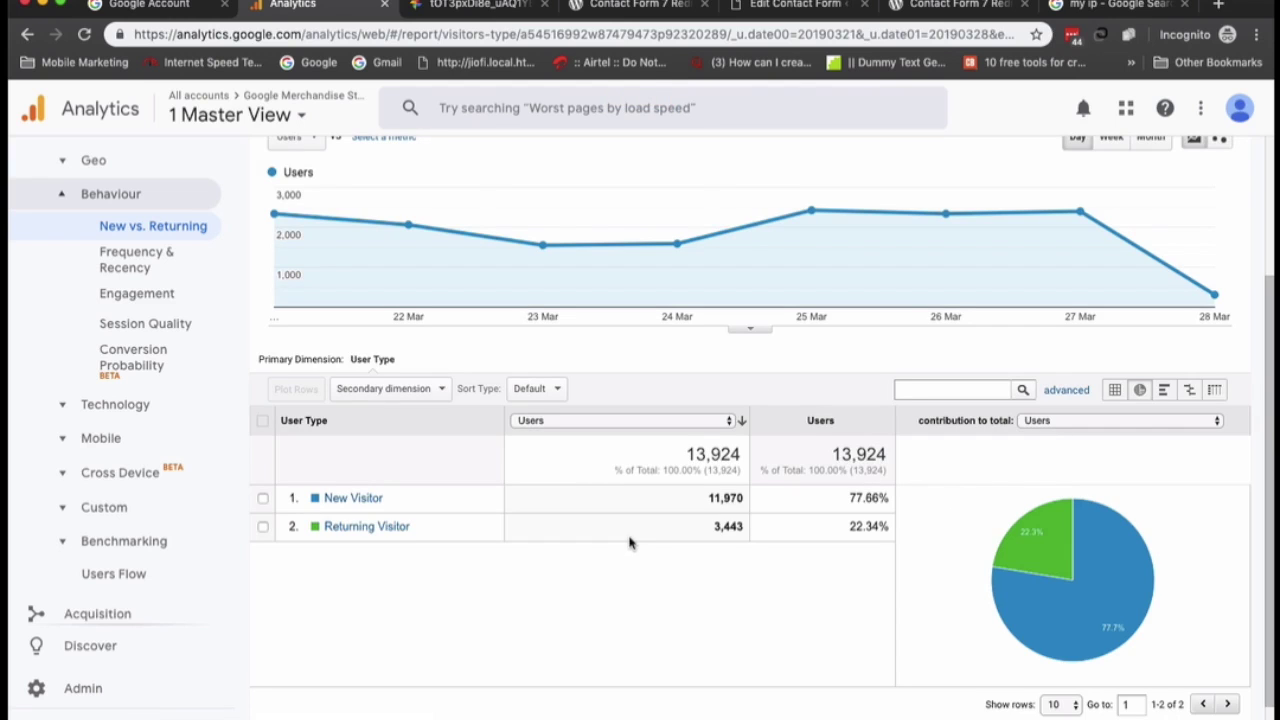
scroll(629, 543, down, 1)
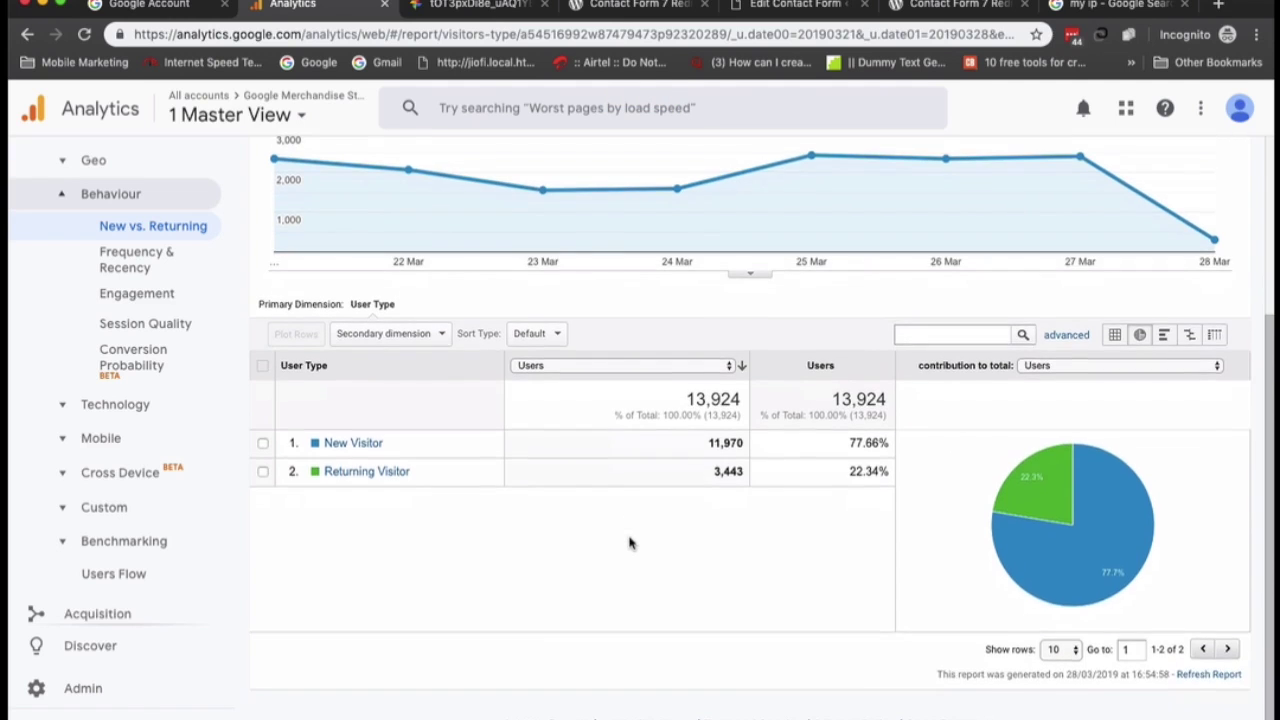
Open the Acquisition Overview report and review the metrics of each channel in its table.
scroll(629, 543, up, 5)
scroll(149, 369, up, 5)
scroll(147, 390, up, 3)
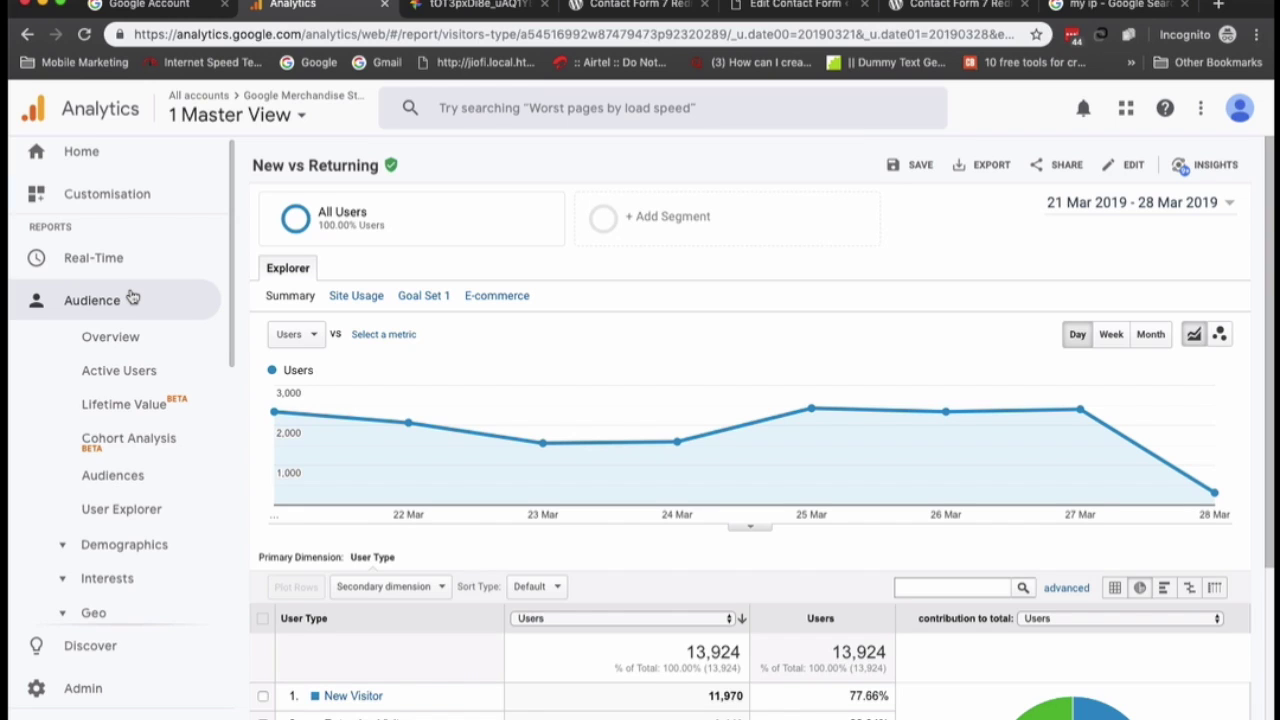
click(132, 298)
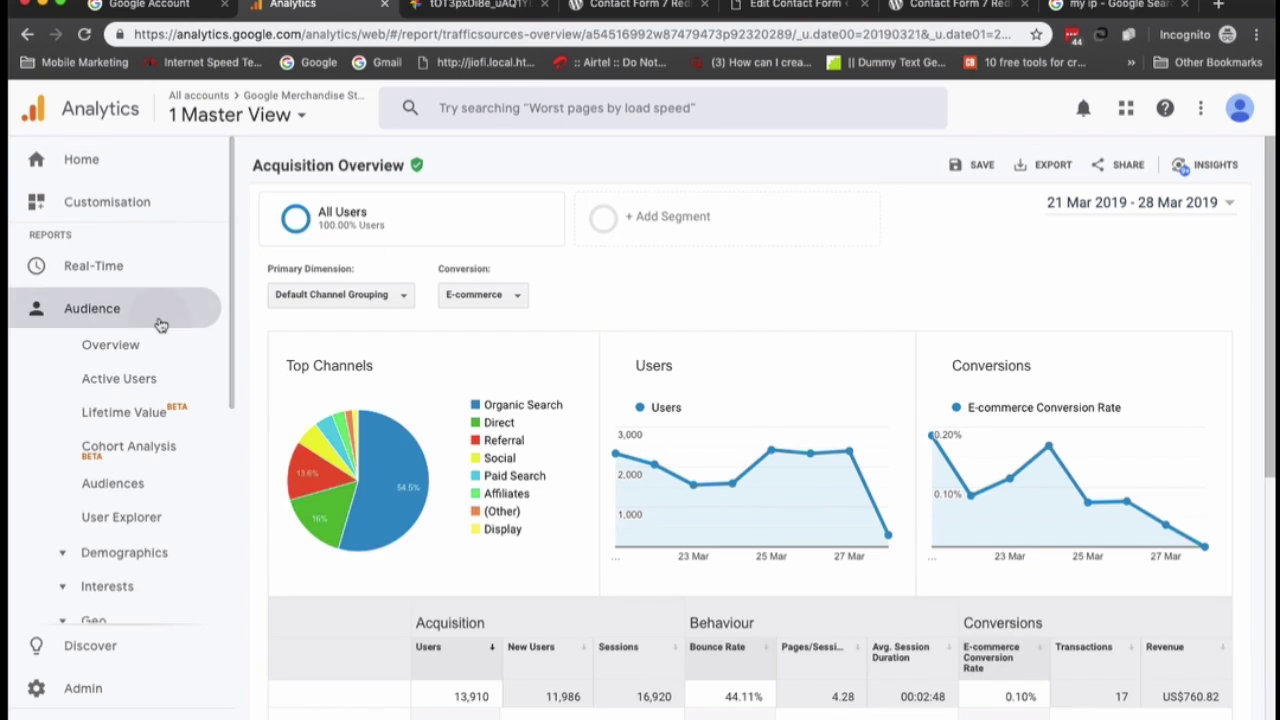
click(160, 325)
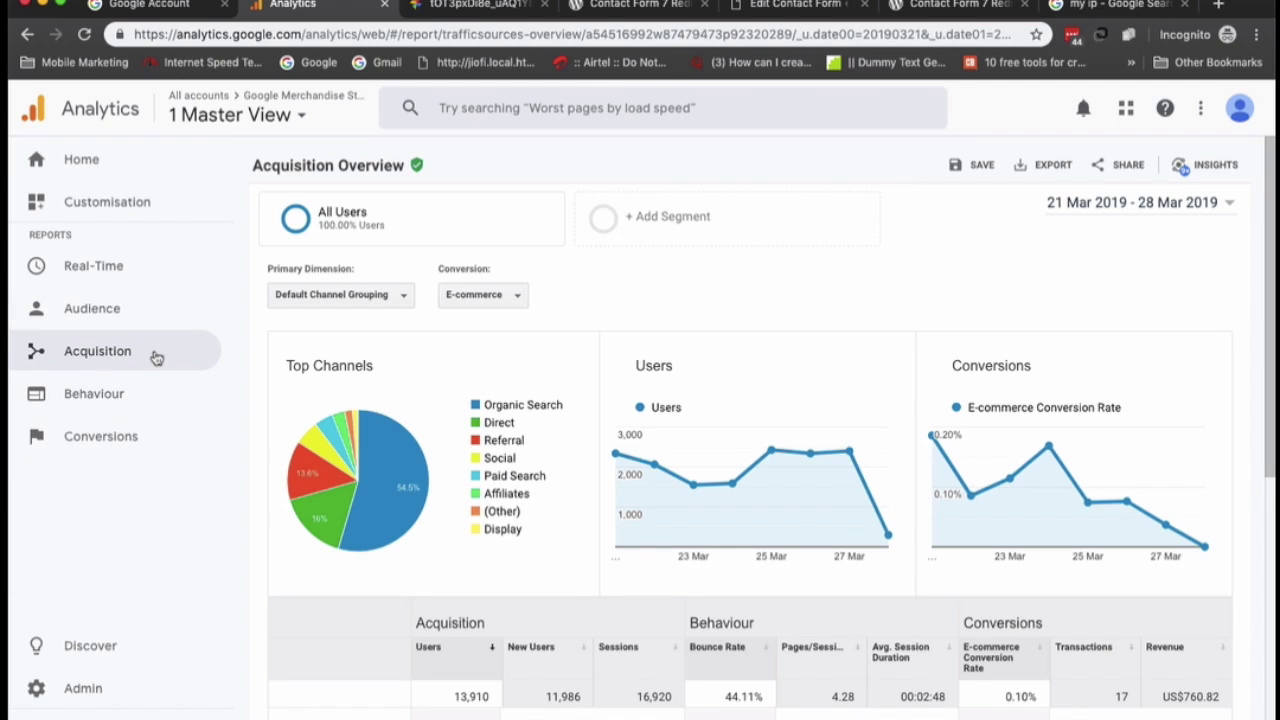
scroll(398, 600, down, 5)
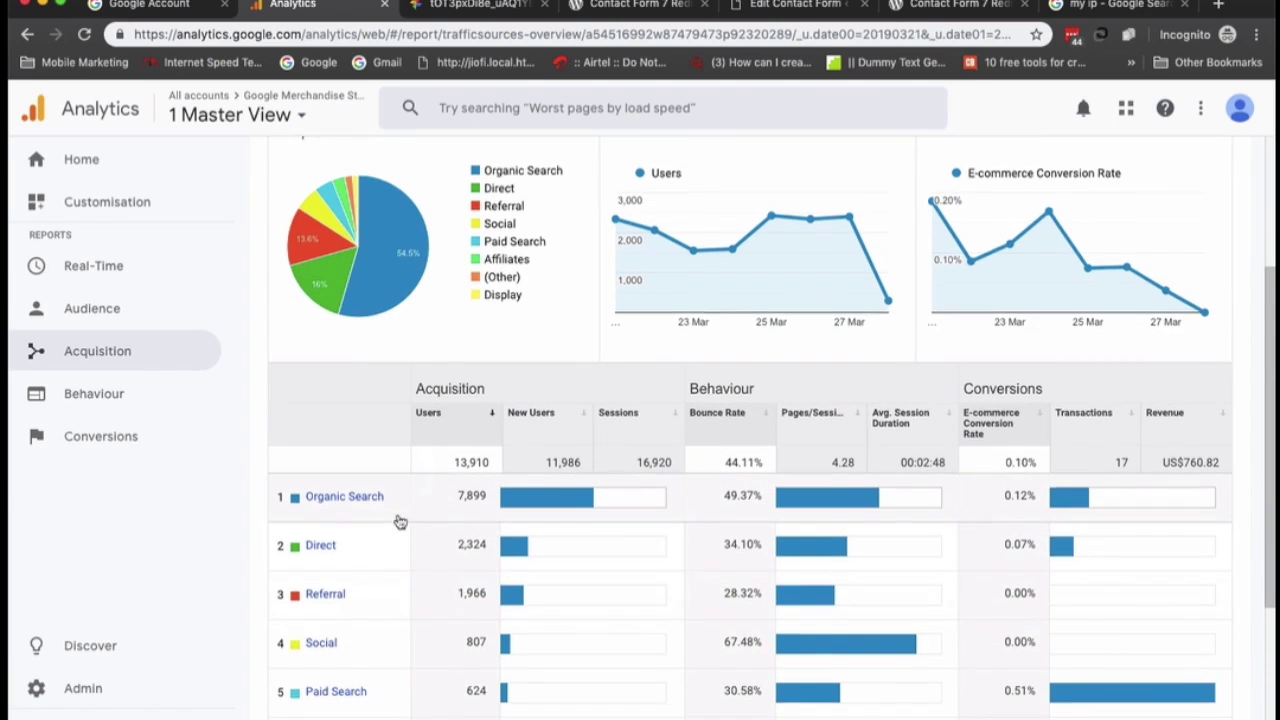
scroll(408, 541, down, 4)
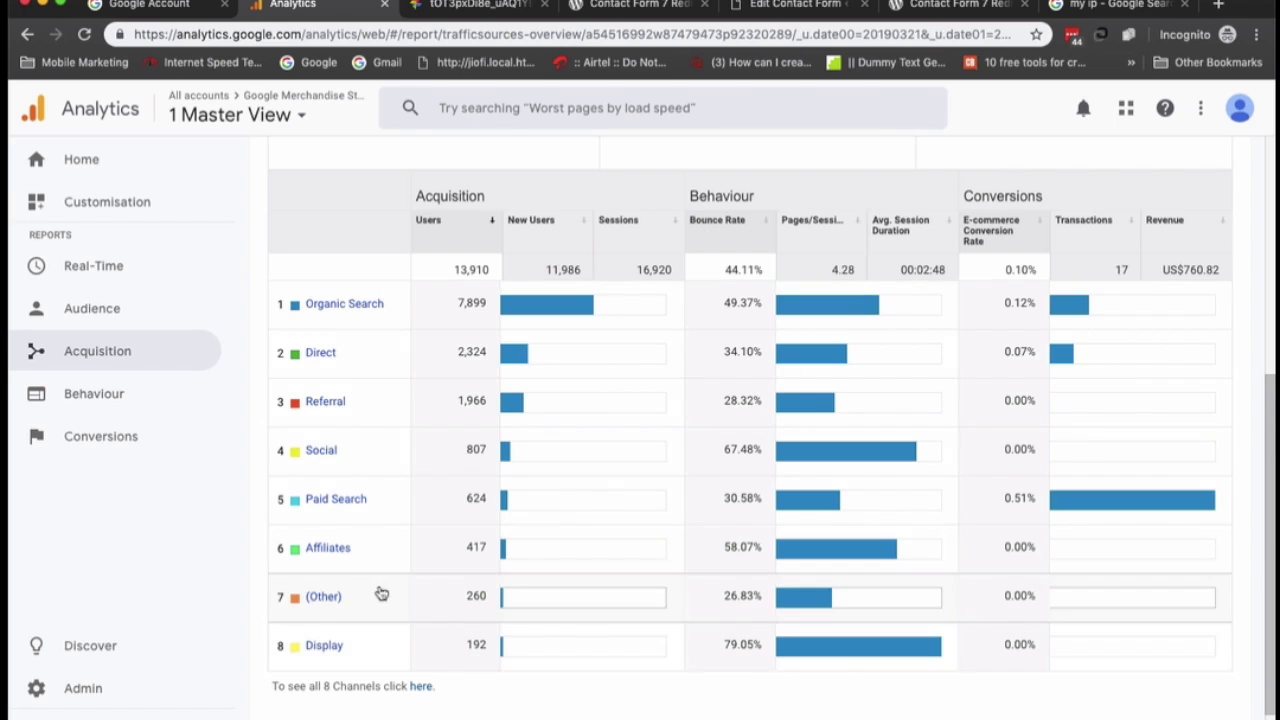
scroll(396, 571, up, 5)
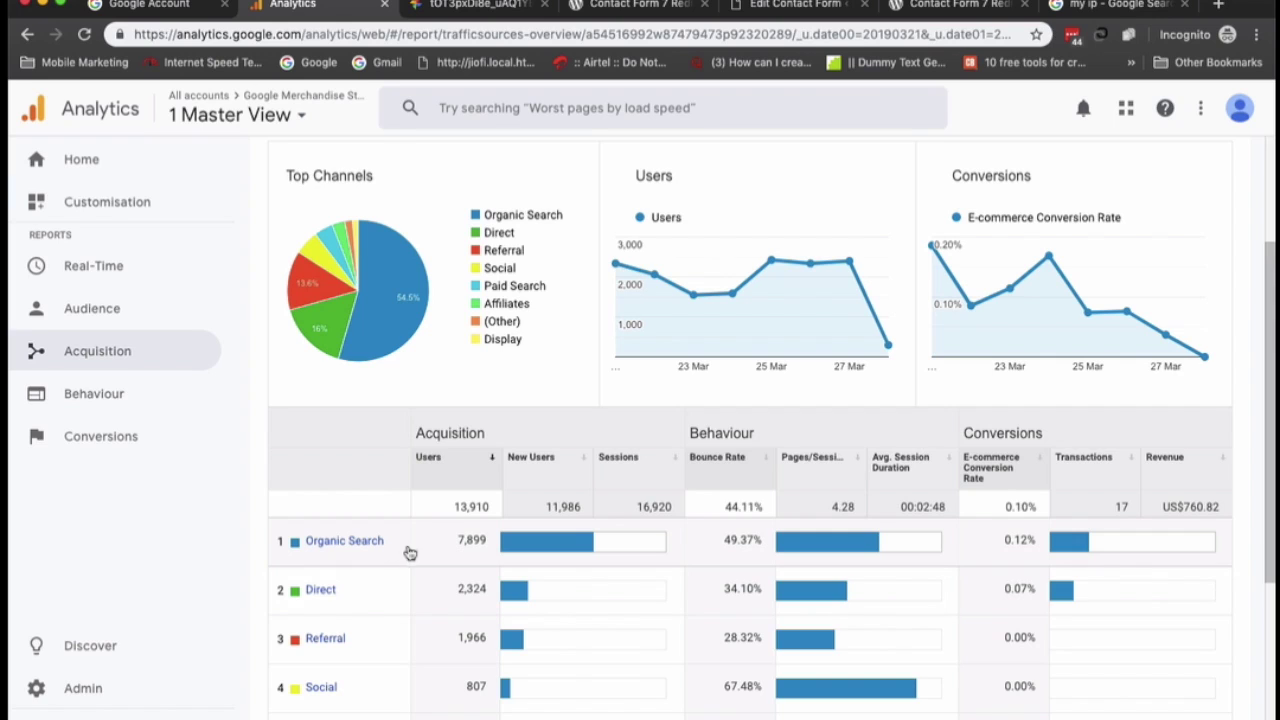
Open the Source/Medium report from the All Traffic group of the Acquisition reports.
click(135, 360)
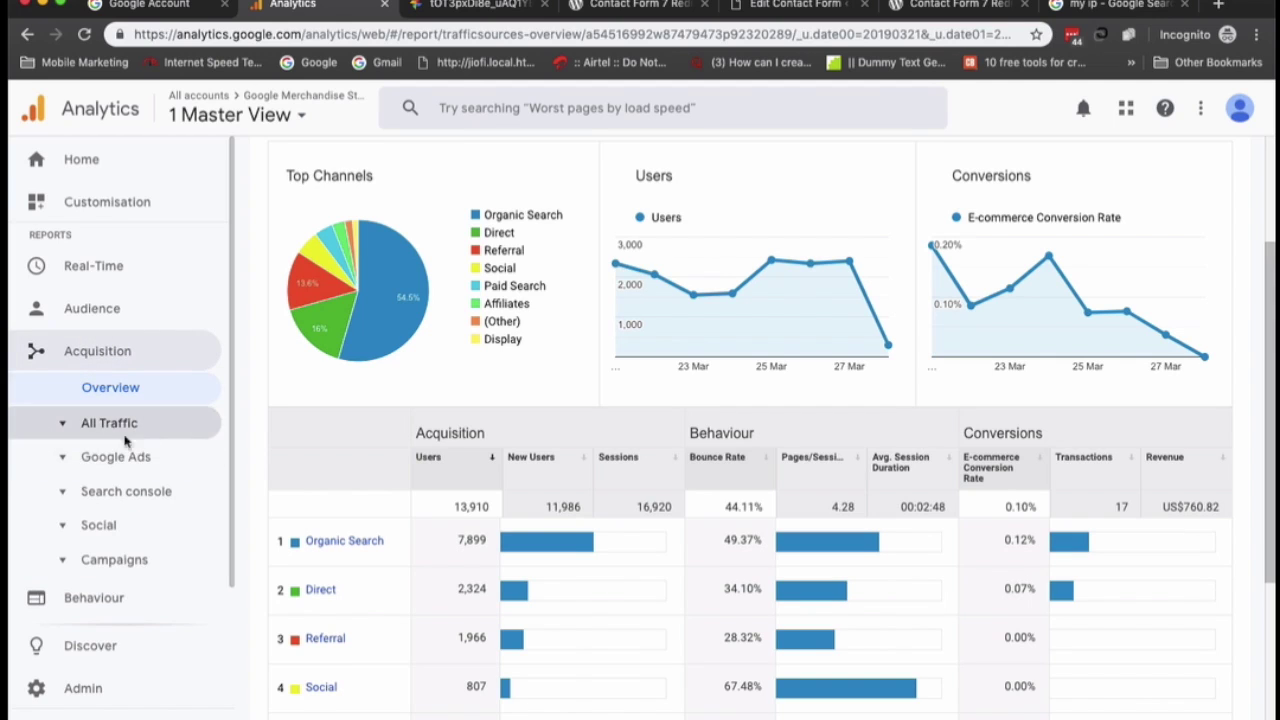
click(68, 425)
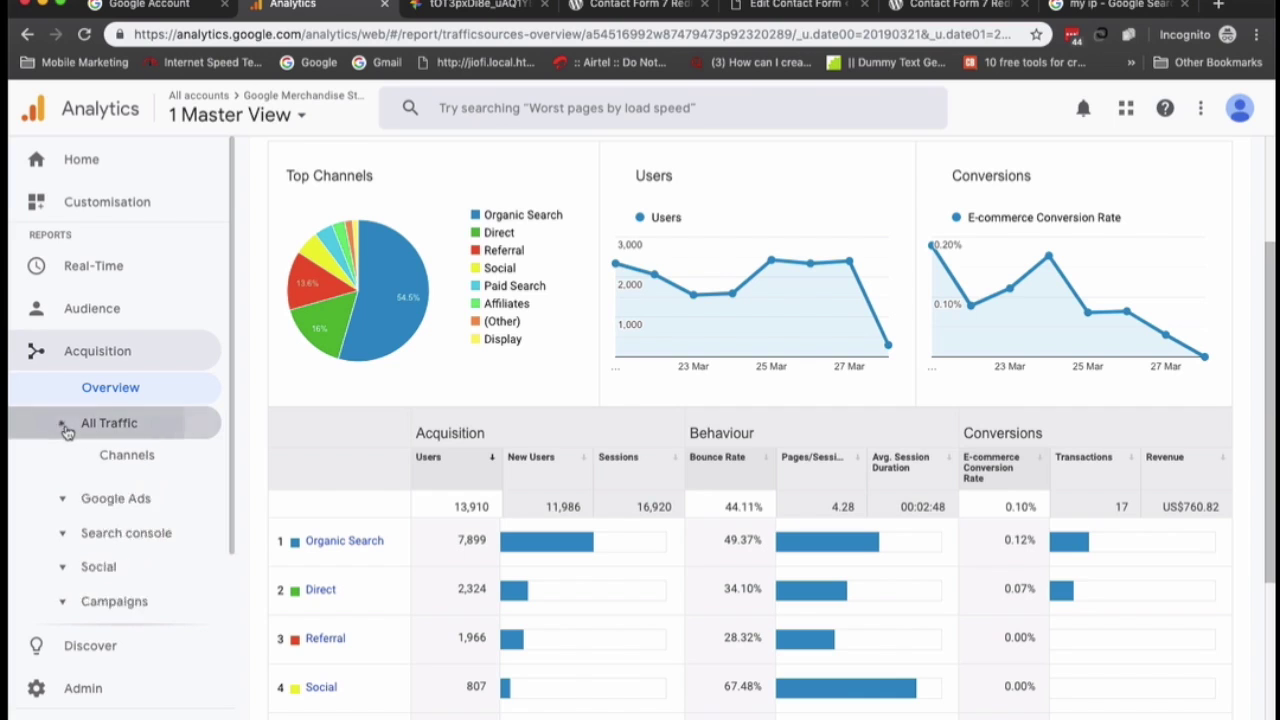
click(100, 516)
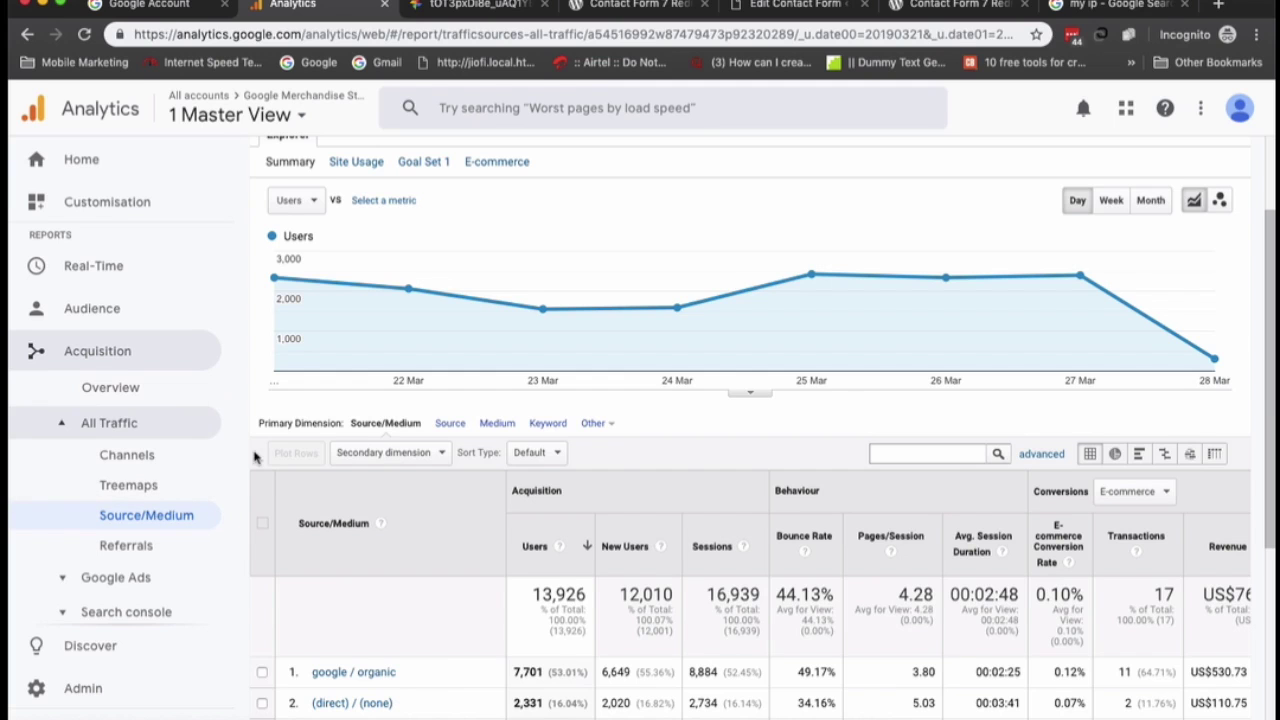
Examine the acquisition, behaviour and conversion metrics of the traffic sources in the Source/Medium table.
scroll(480, 400, down, 5)
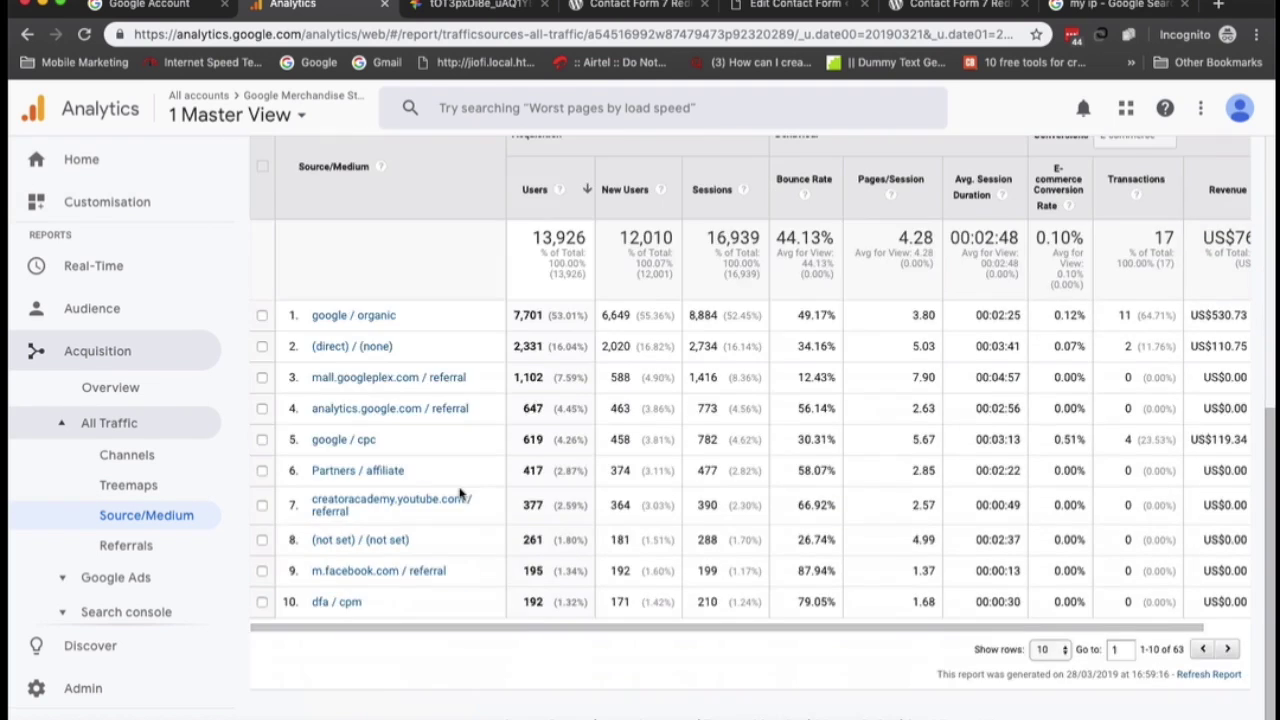
scroll(462, 494, up, 2)
scroll(460, 492, up, 1)
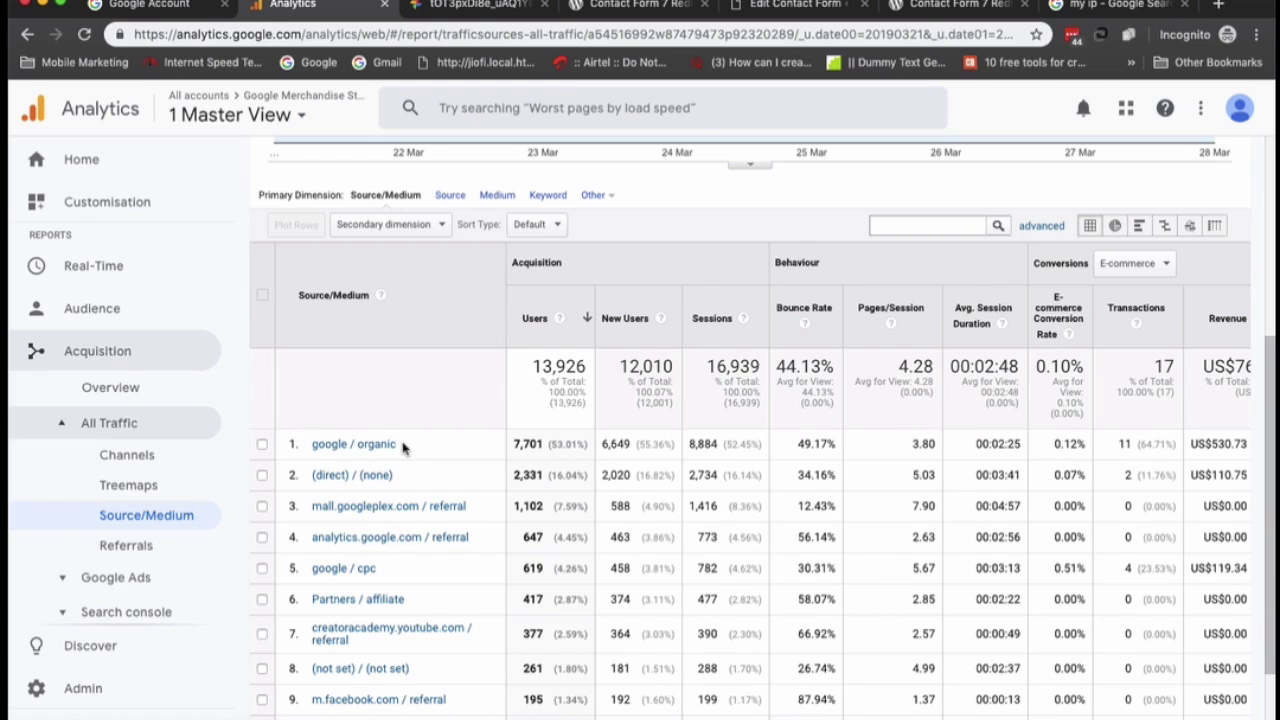
scroll(540, 511, up, 1)
scroll(540, 511, up, 4)
scroll(477, 580, down, 4)
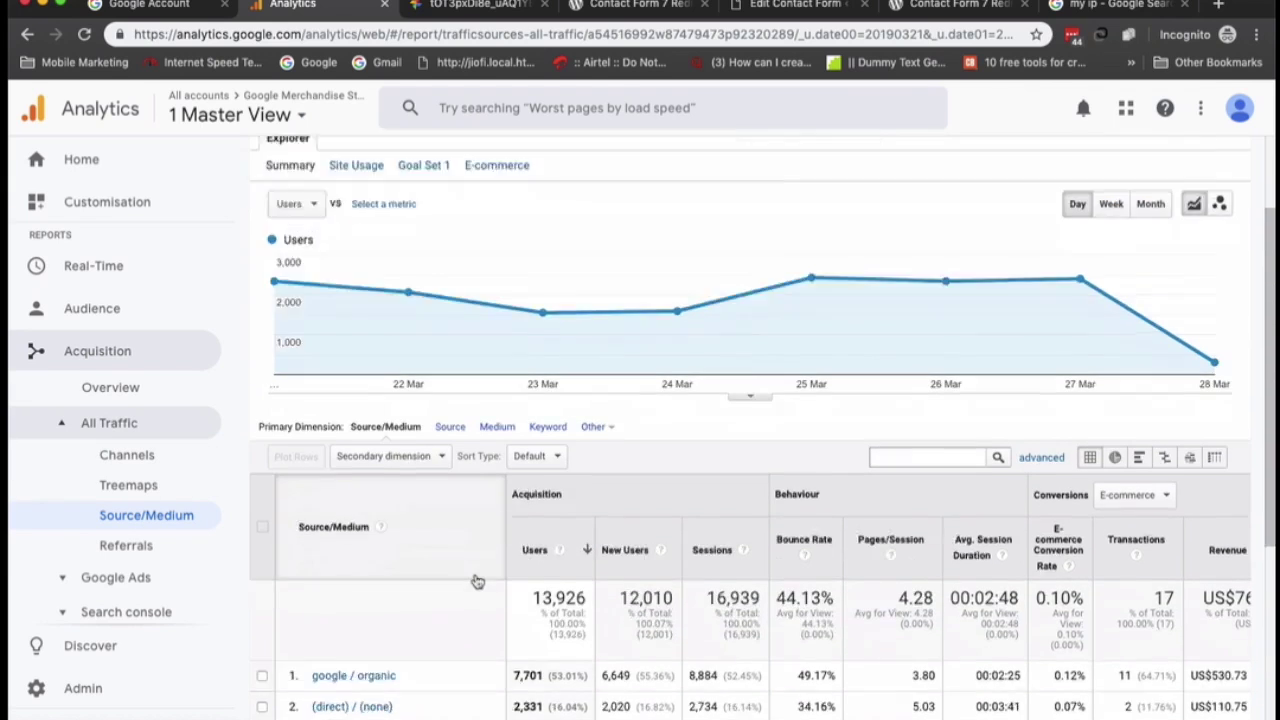
scroll(452, 664, down, 3)
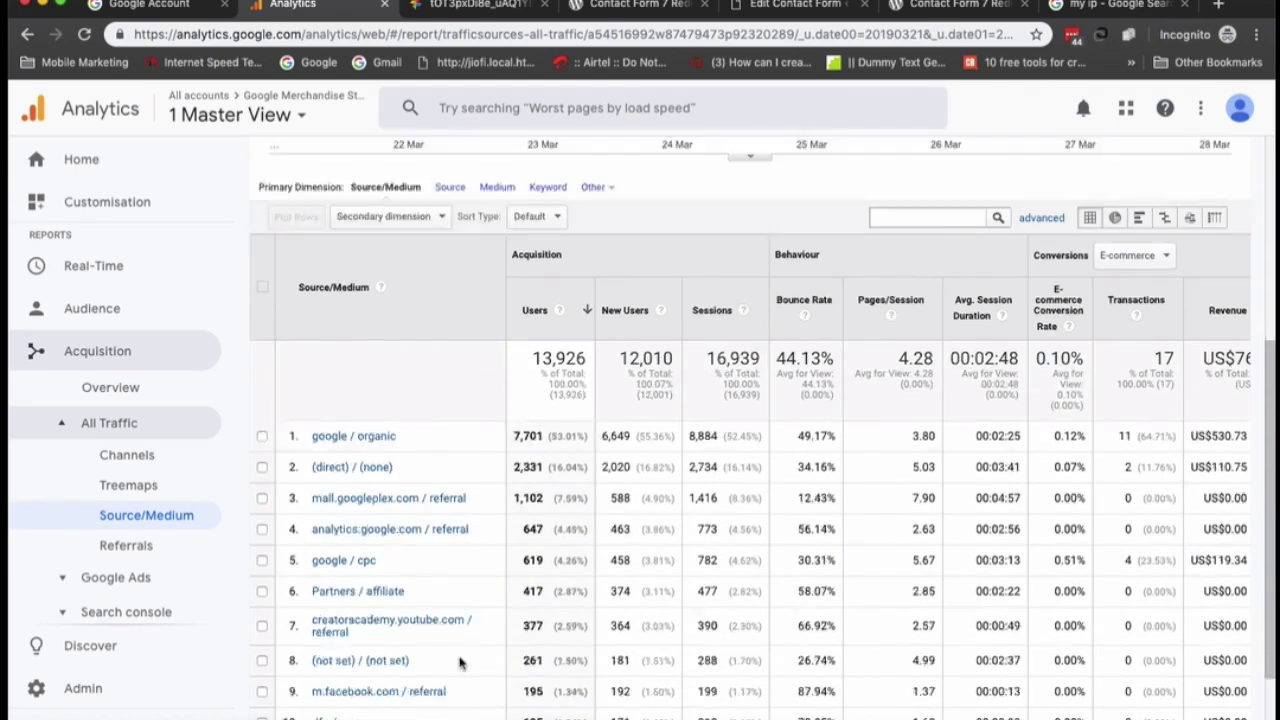
Display the Source/Medium table as a comparison and set the metric compared to the site average to Bounce Rate.
scroll(465, 627, up, 5)
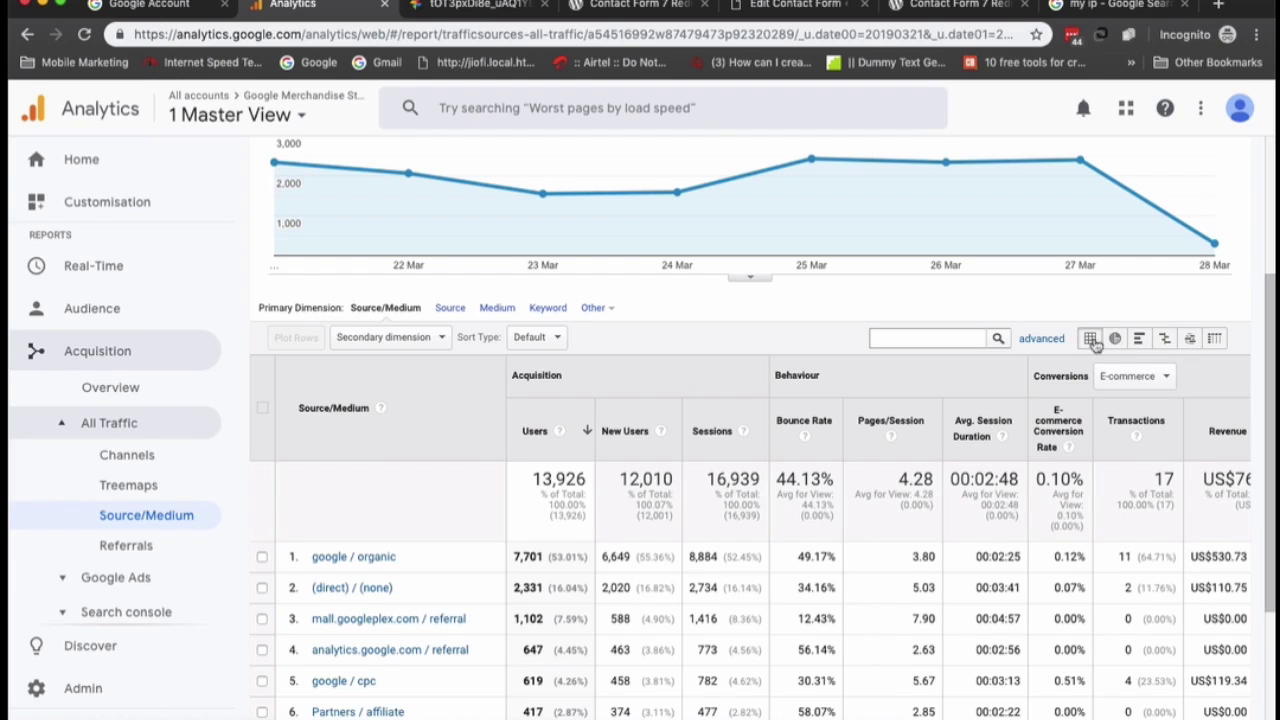
click(1166, 343)
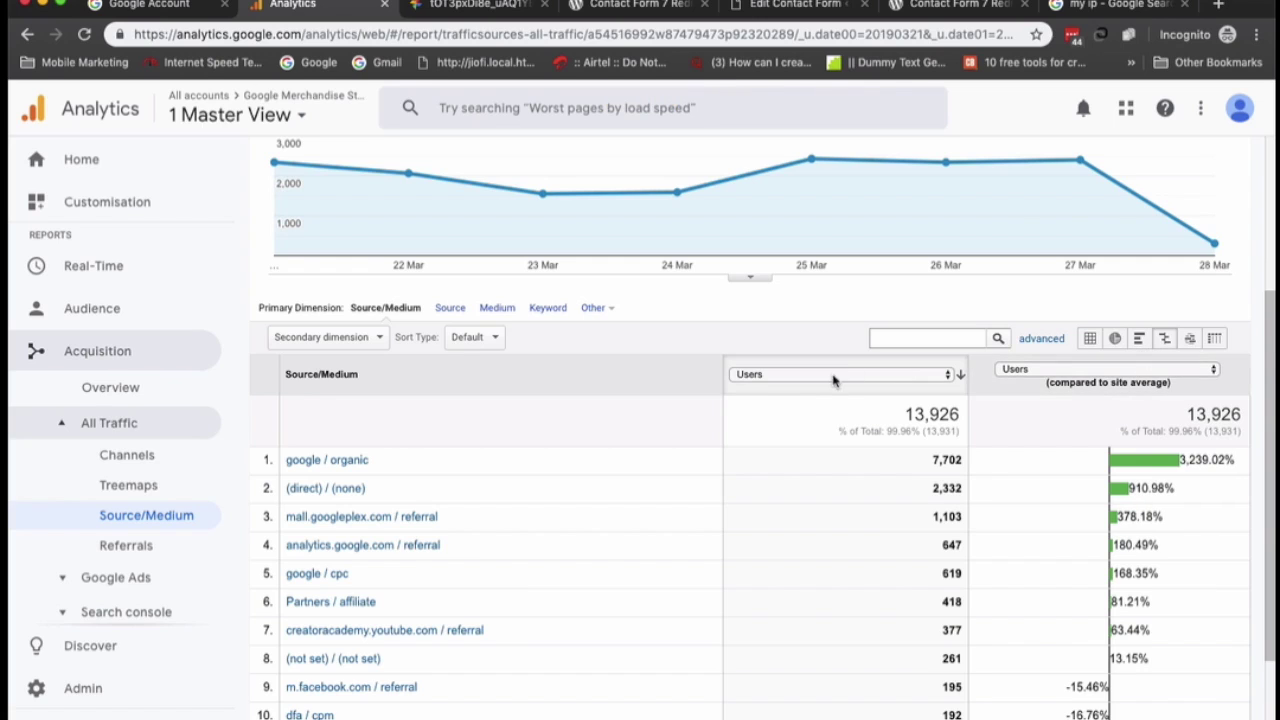
click(1140, 375)
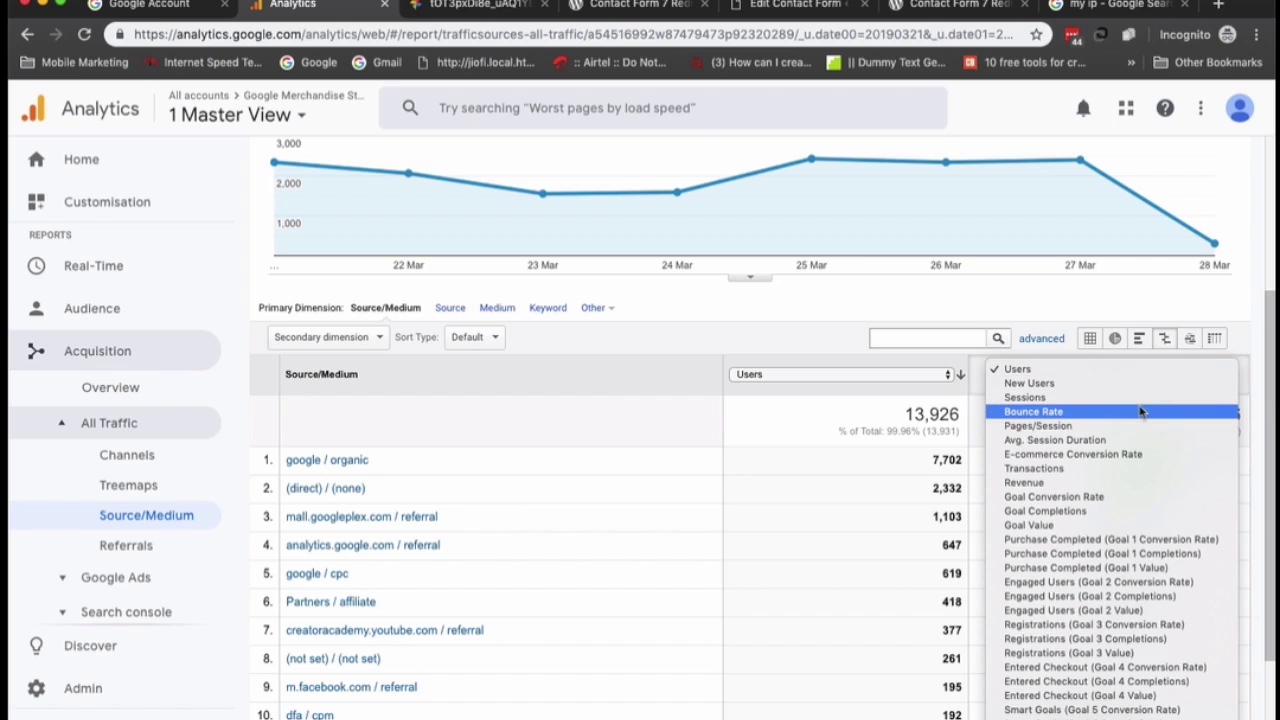
click(1140, 413)
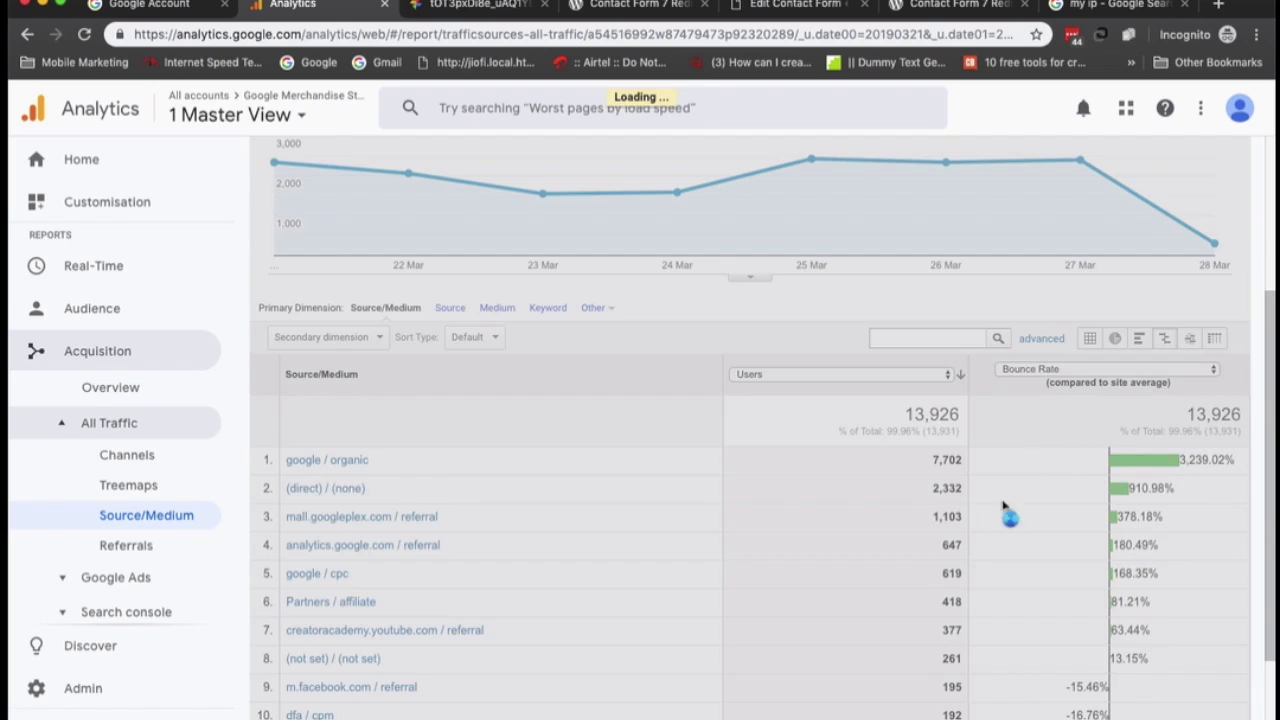
Compare each source's bounce rate with the site average, highlighting the deviation of the mall.googleplex.com referral.
scroll(495, 682, down, 3)
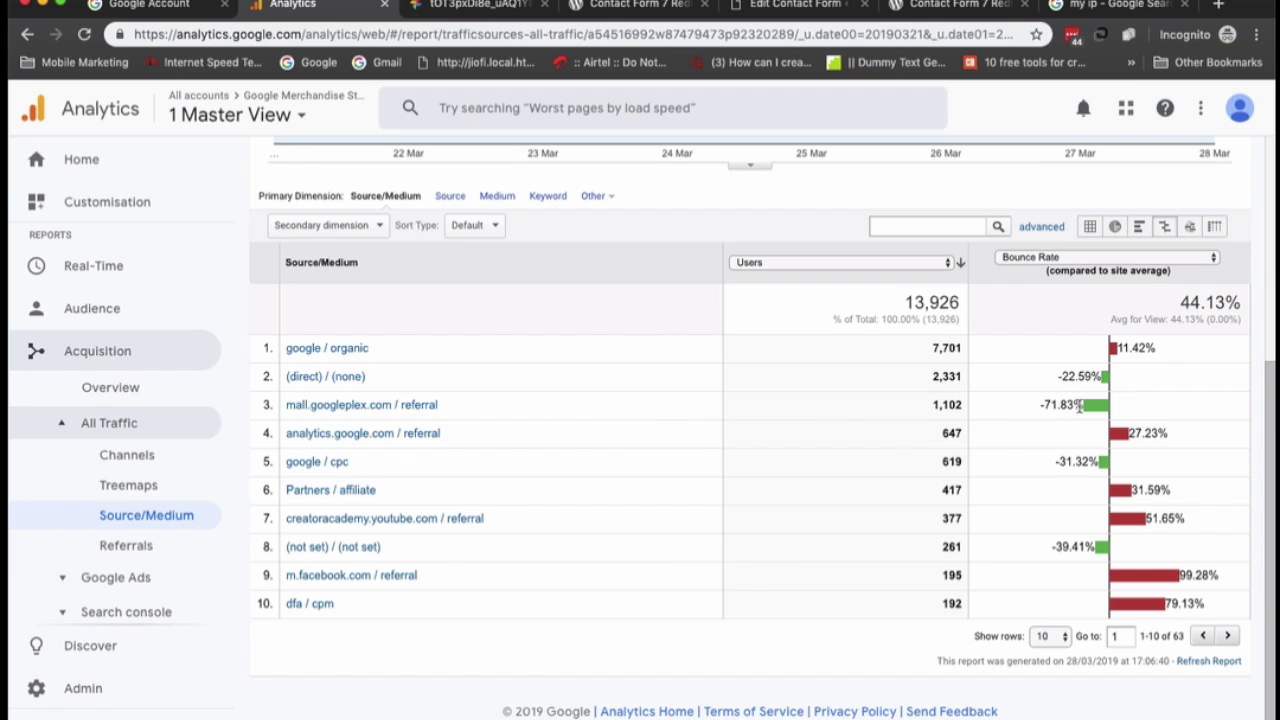
drag(1084, 405, 1040, 410)
scroll(640, 535, up, 1)
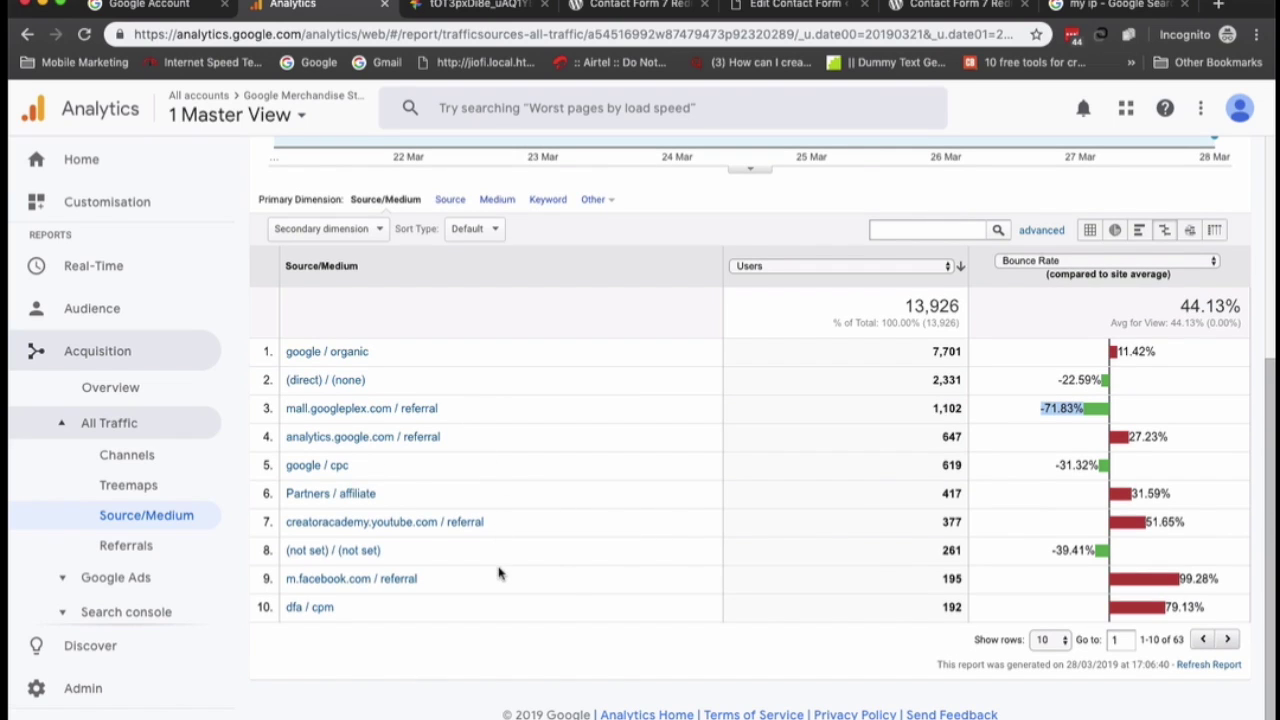
scroll(500, 573, up, 3)
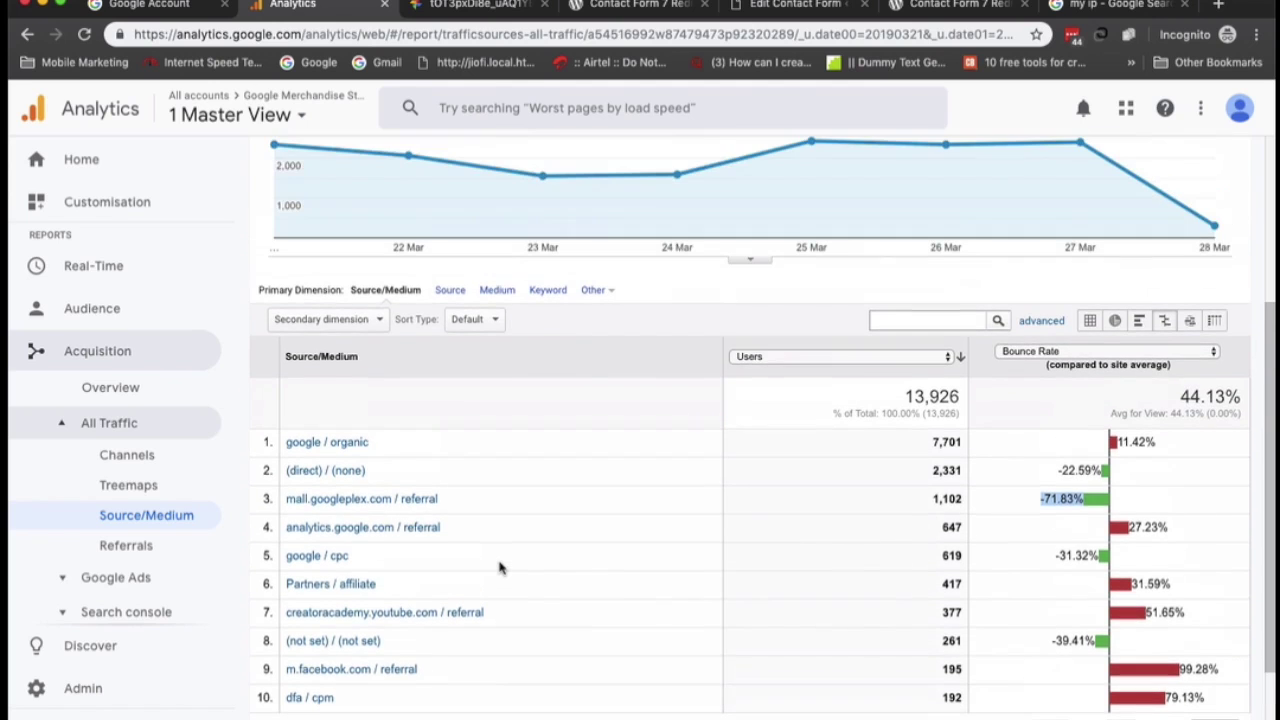
scroll(500, 568, down, 3)
scroll(500, 566, up, 5)
scroll(500, 566, down, 5)
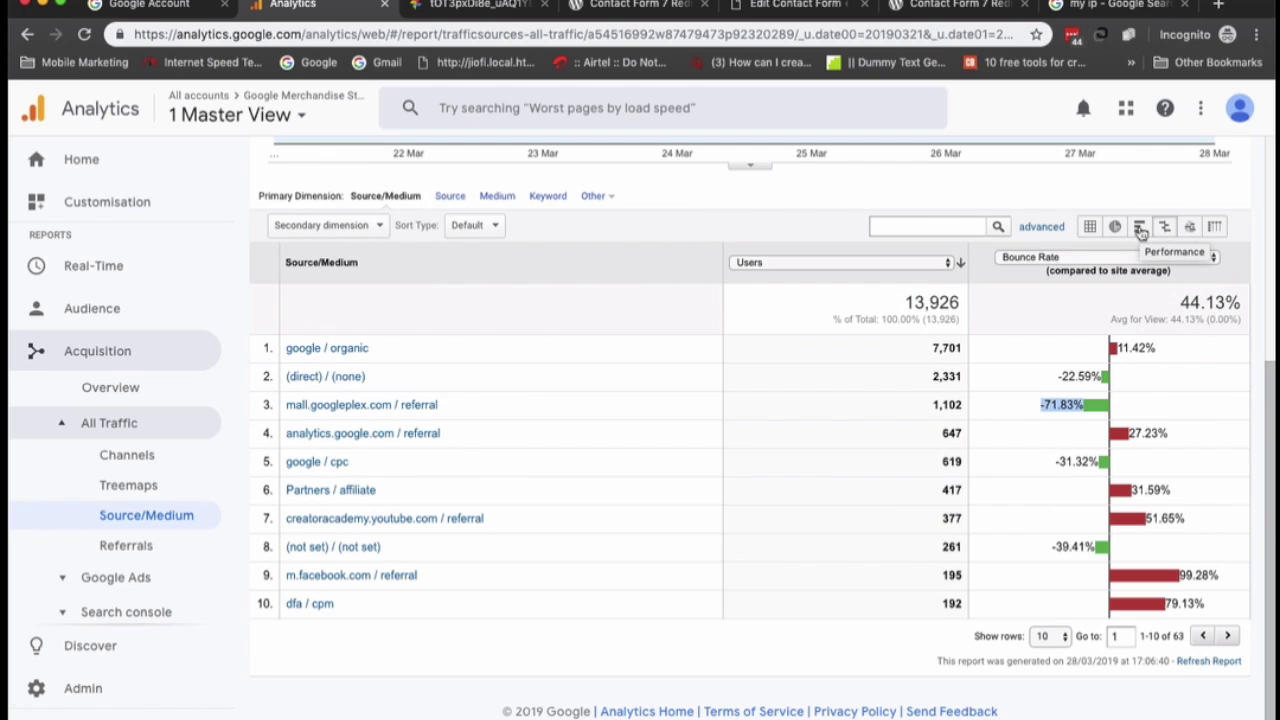
Return the Source/Medium report to the data table view and look over its chart and rows.
click(1090, 228)
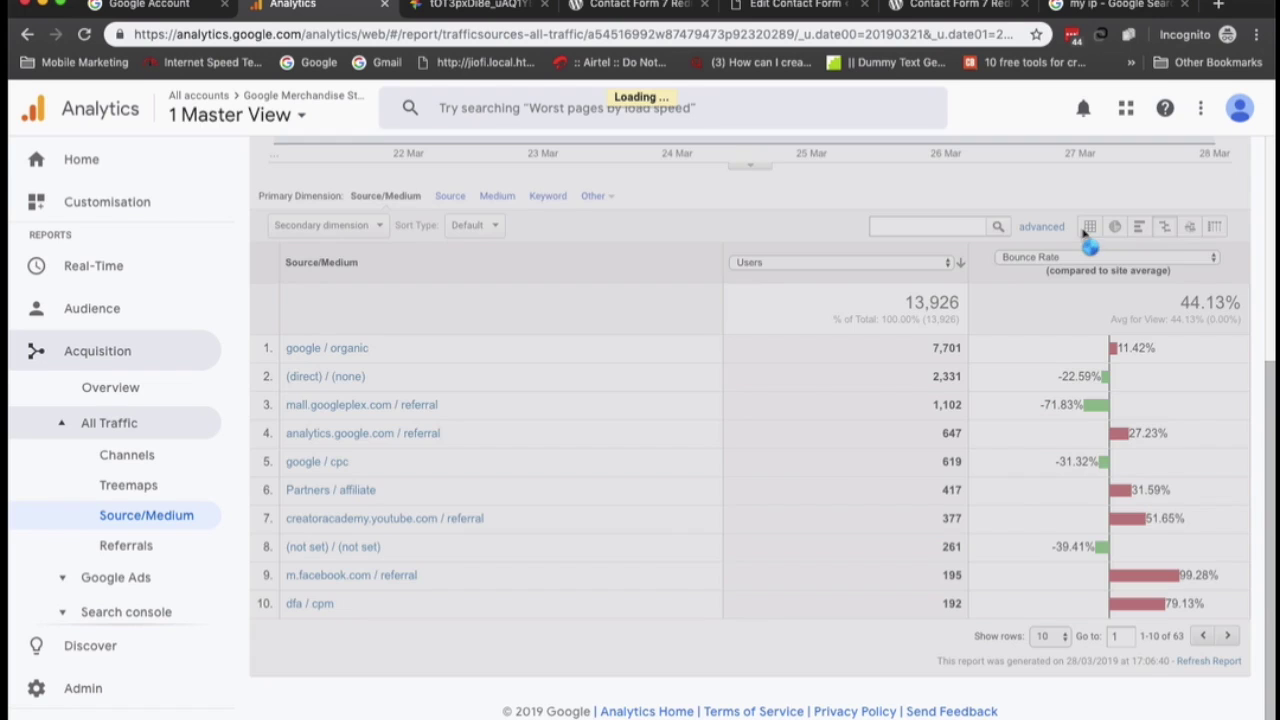
scroll(695, 541, up, 5)
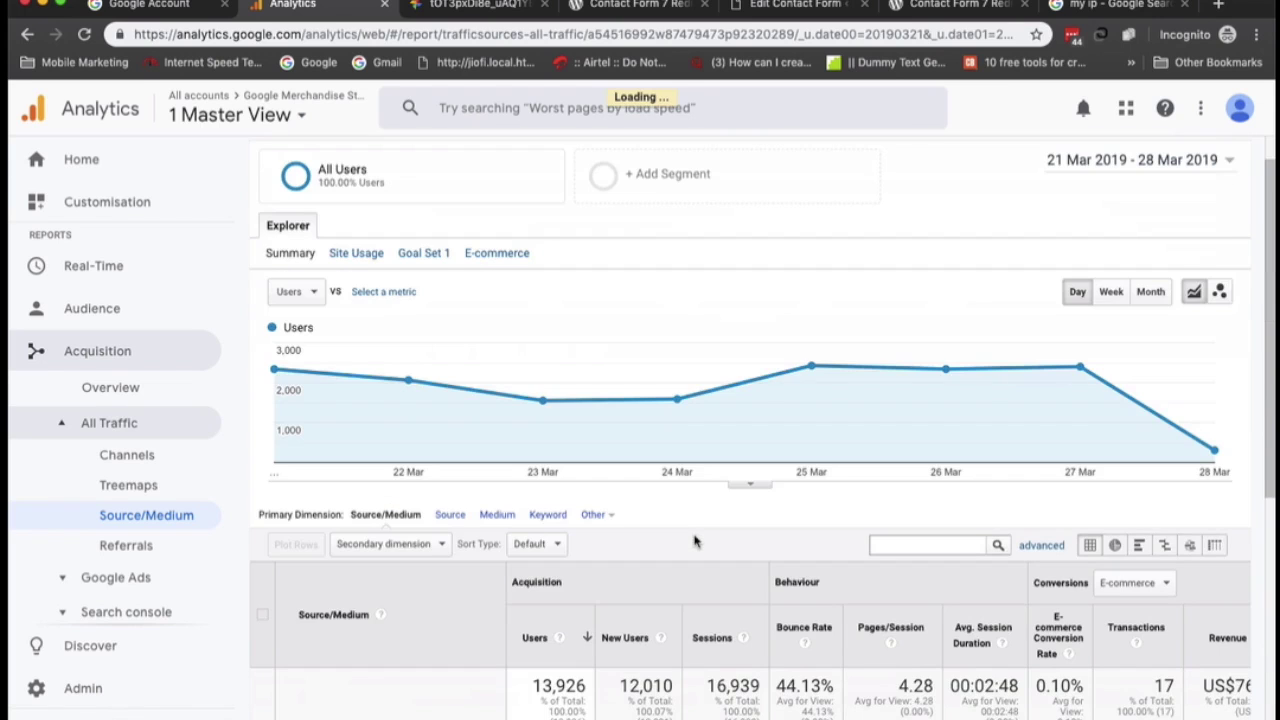
scroll(695, 541, down, 5)
scroll(695, 541, up, 4)
scroll(695, 541, down, 4)
scroll(695, 541, up, 2)
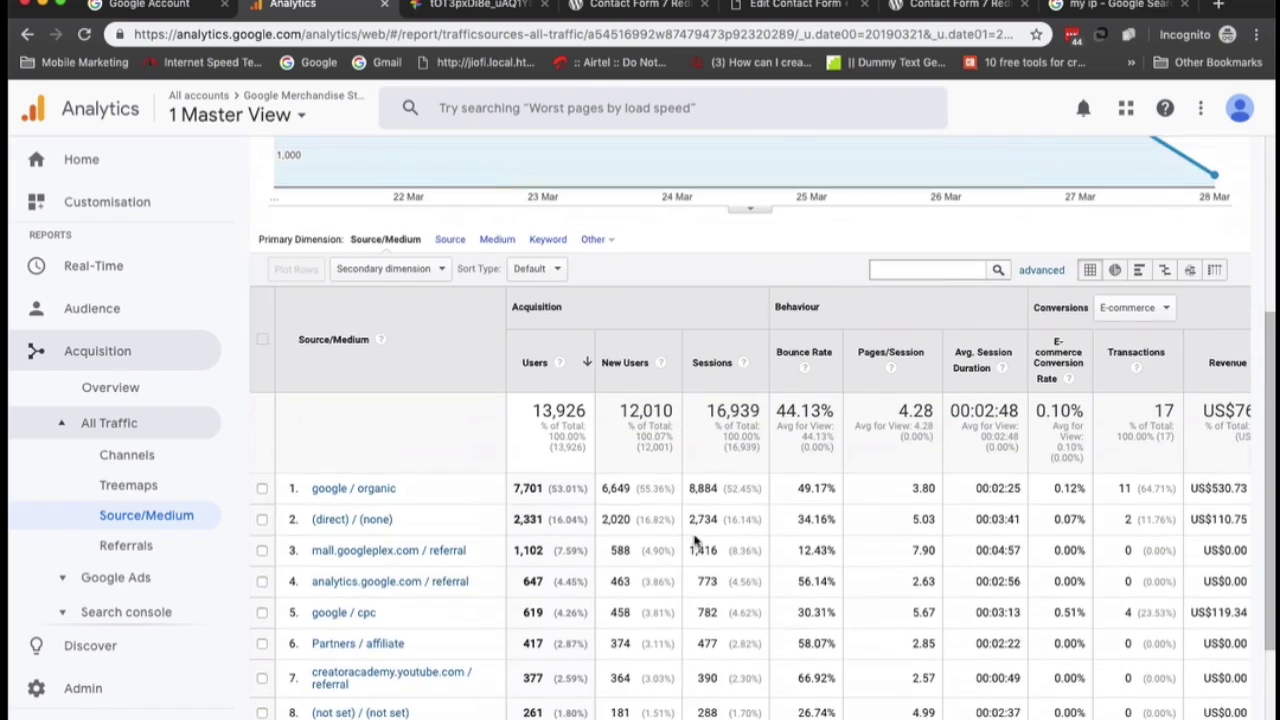
scroll(695, 541, up, 2)
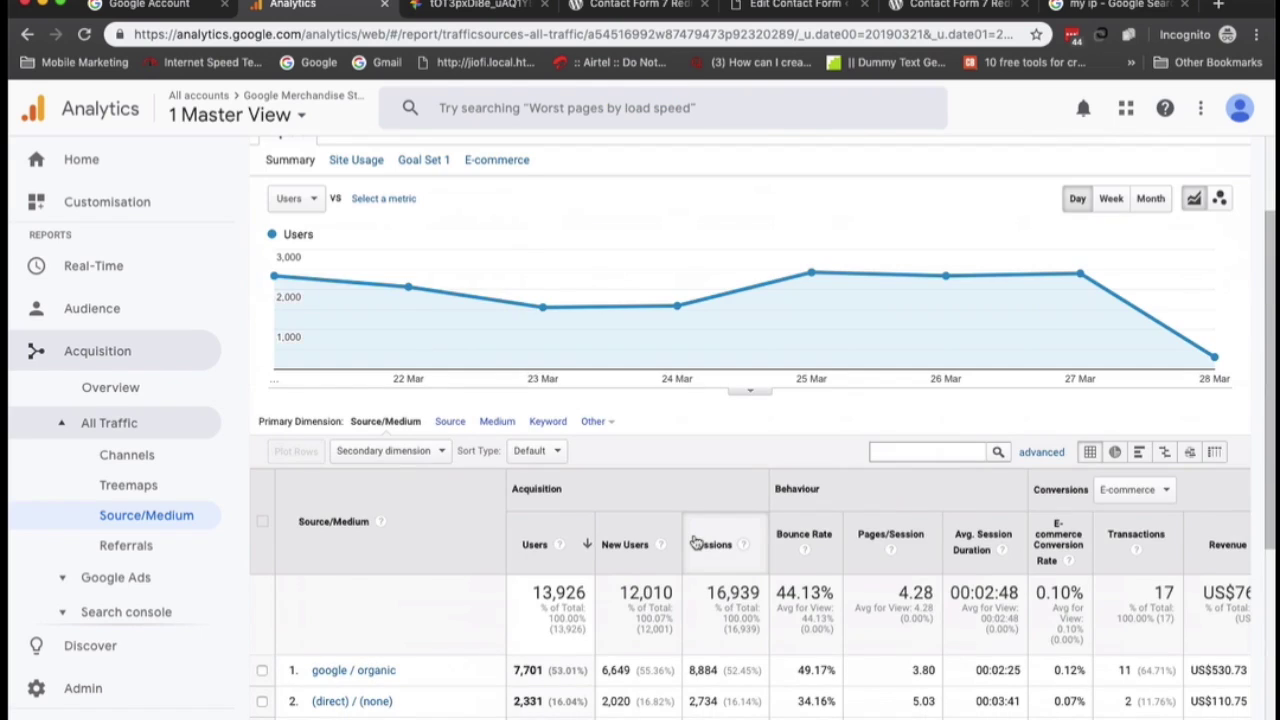
scroll(695, 541, up, 2)
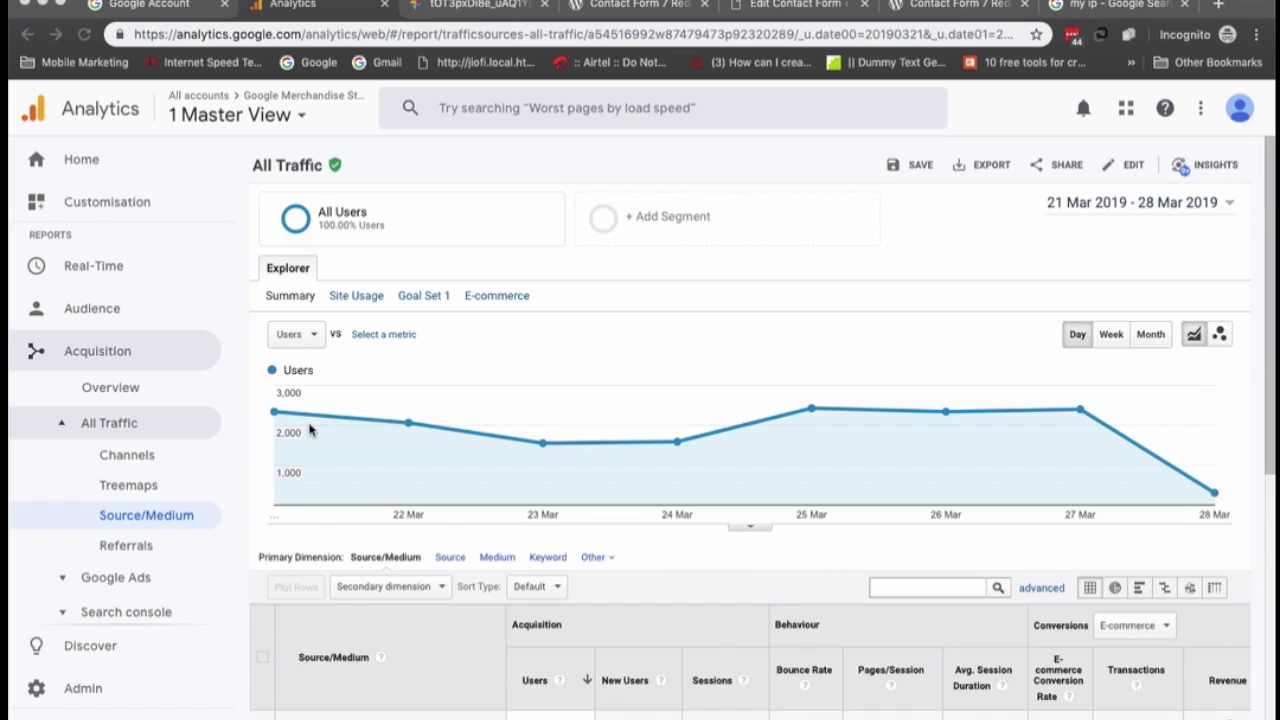
Open the Location report from the Geo group of the Audience reports and view its world map of users.
click(157, 318)
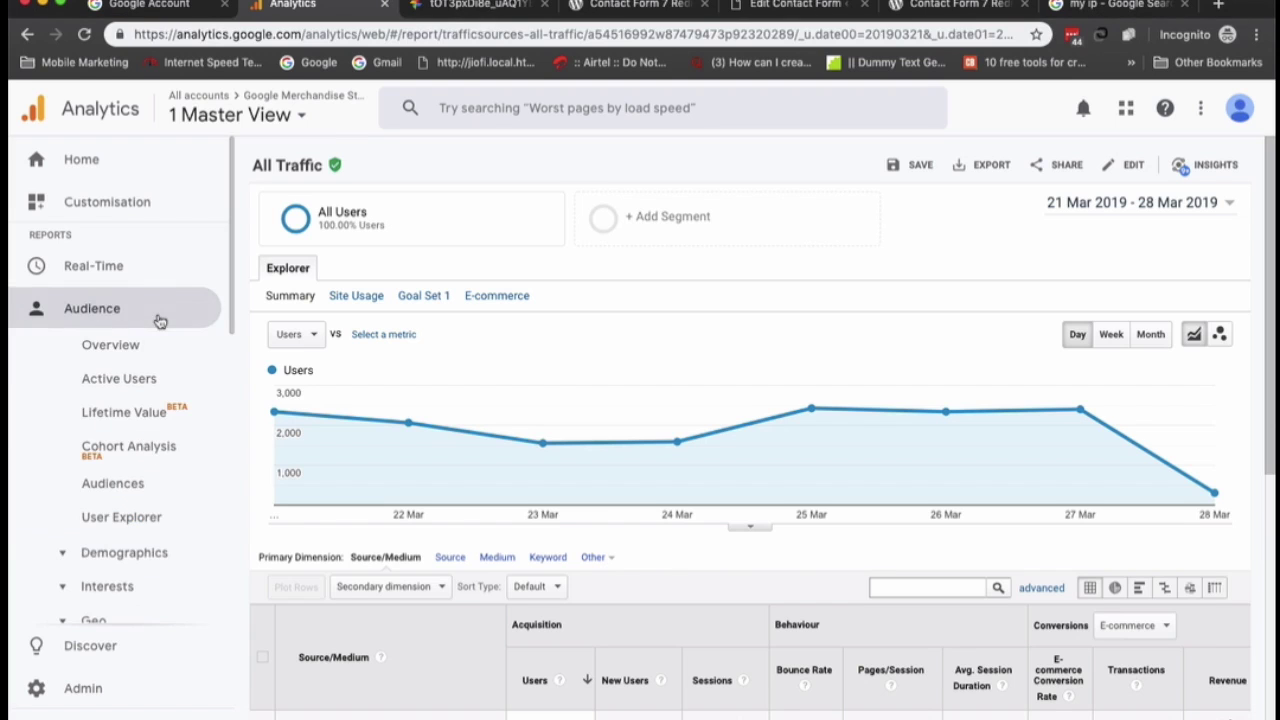
scroll(109, 551, down, 4)
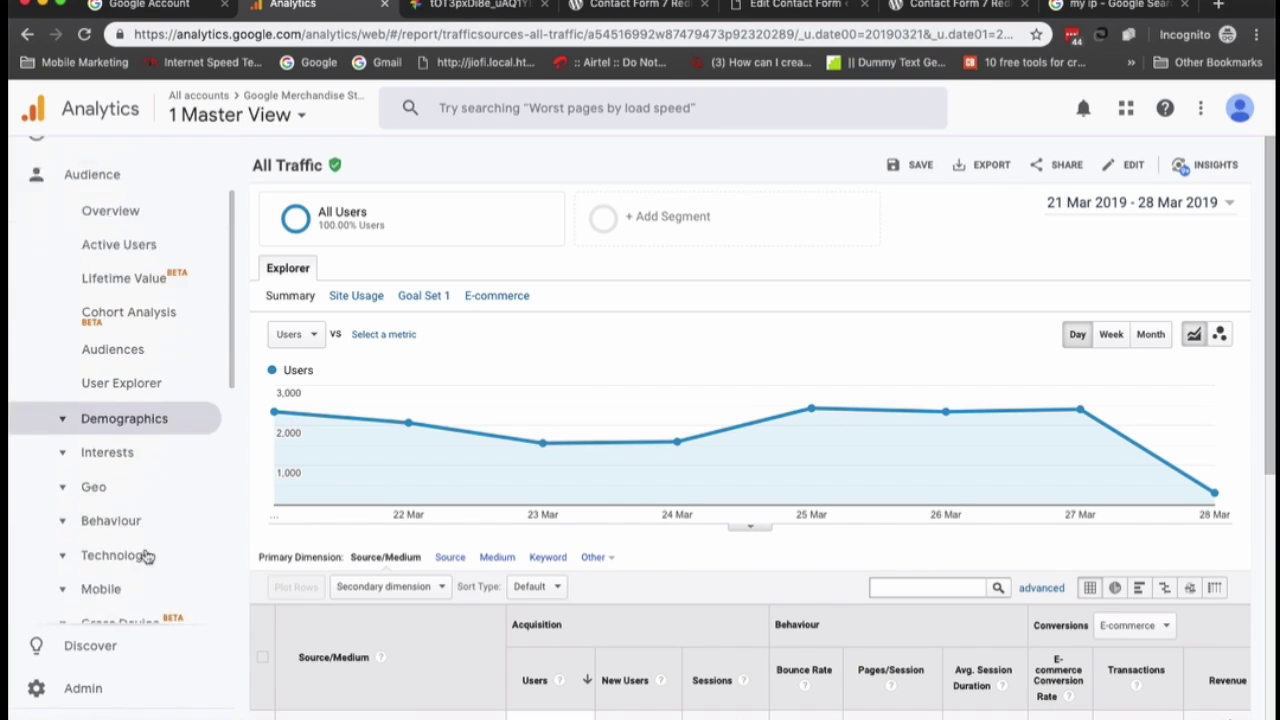
click(62, 418)
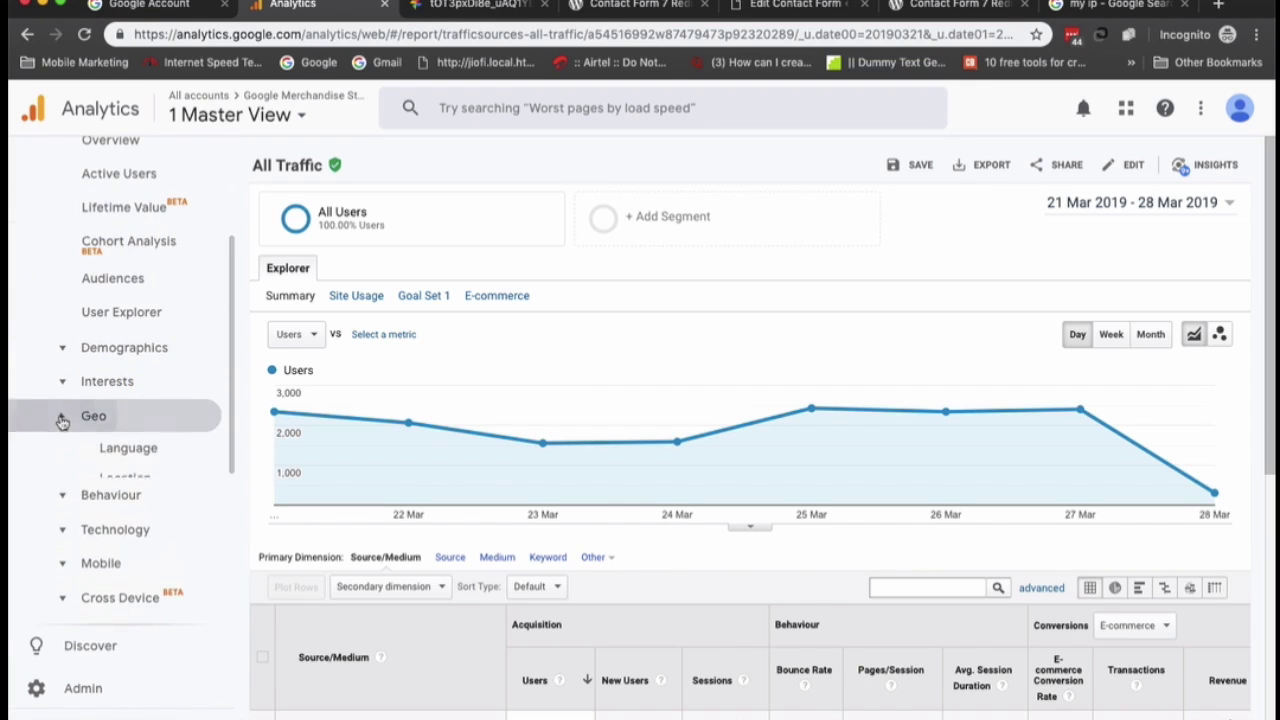
click(123, 478)
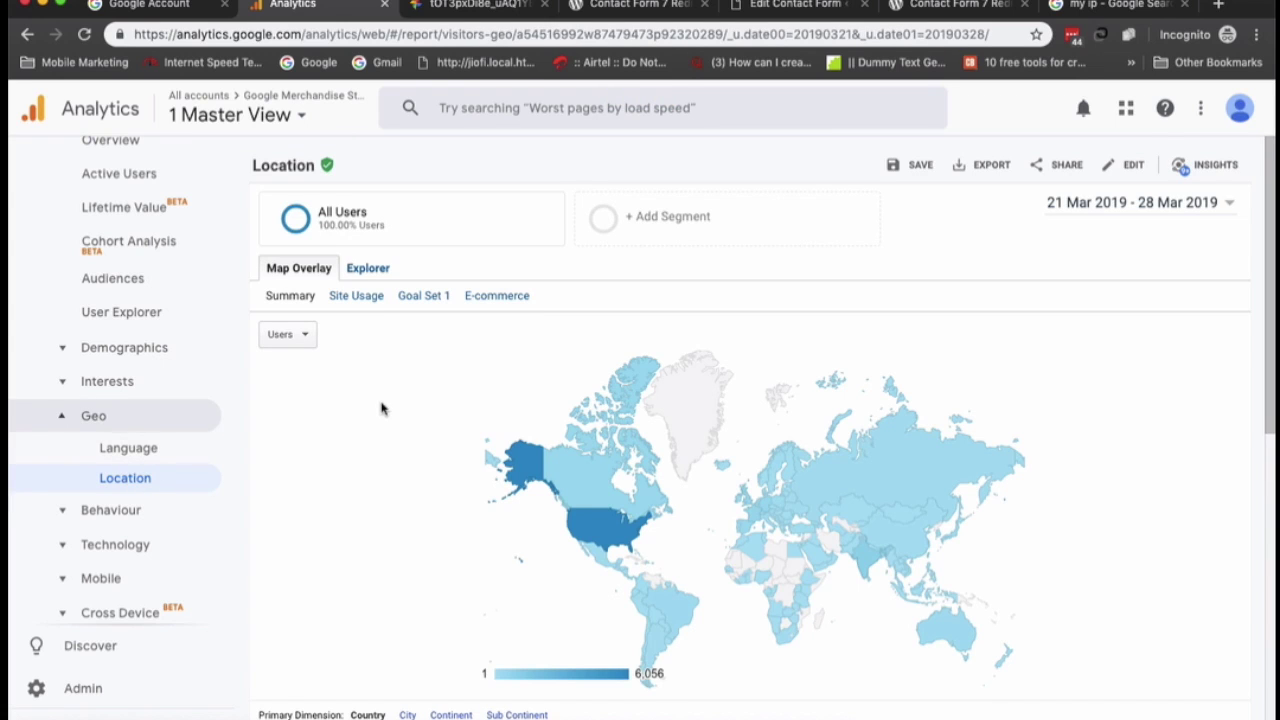
scroll(383, 409, down, 2)
scroll(645, 345, up, 1)
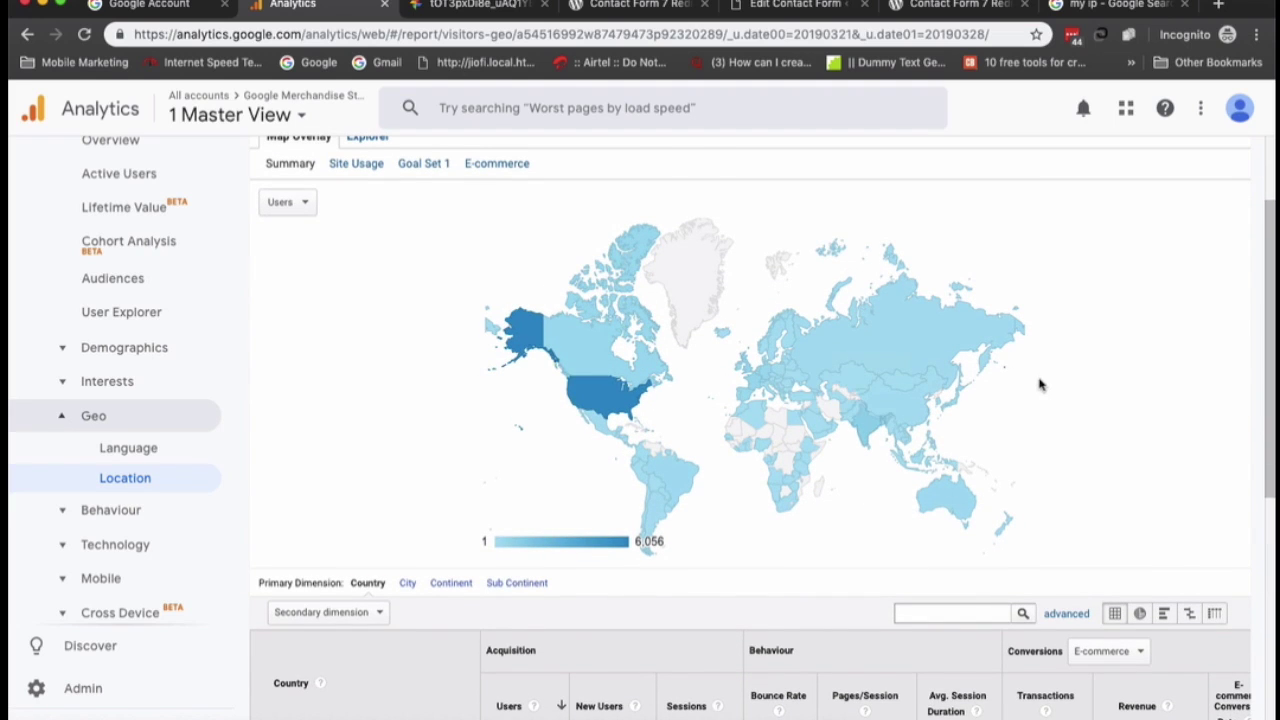
Add Device Category as the secondary dimension of the Location report's country table.
scroll(924, 444, down, 5)
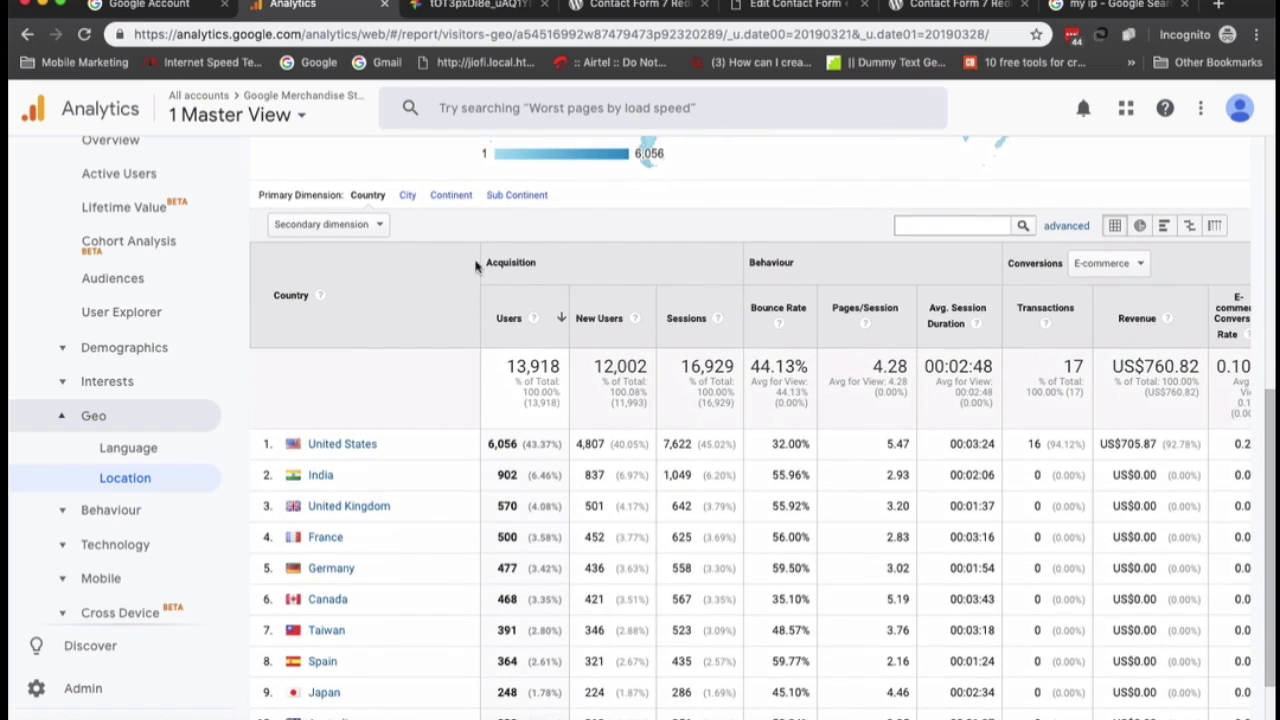
click(367, 224)
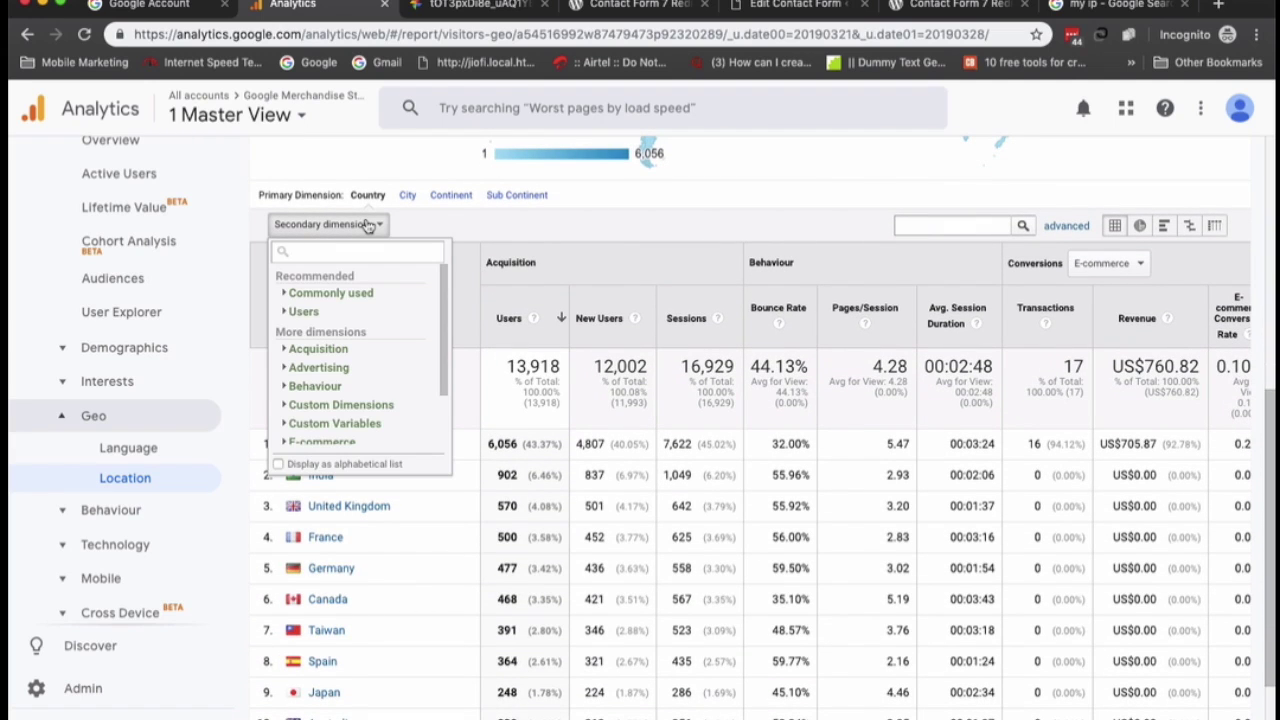
click(367, 224)
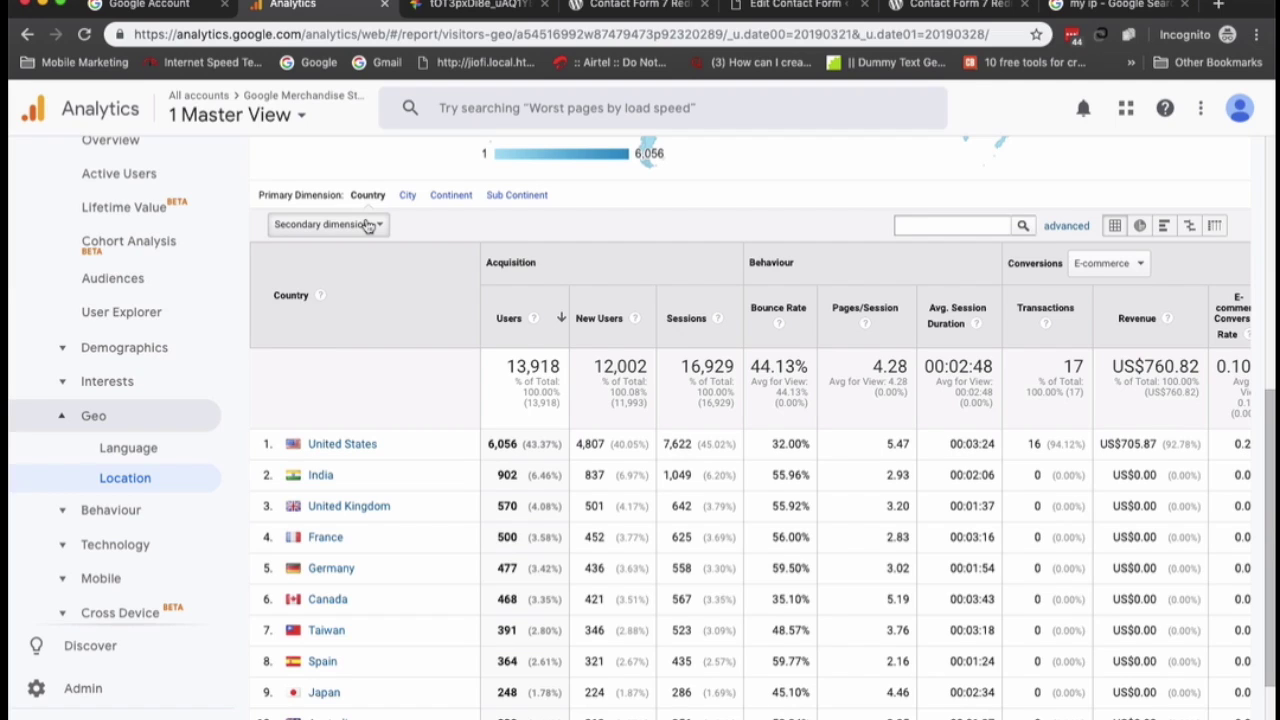
click(367, 224)
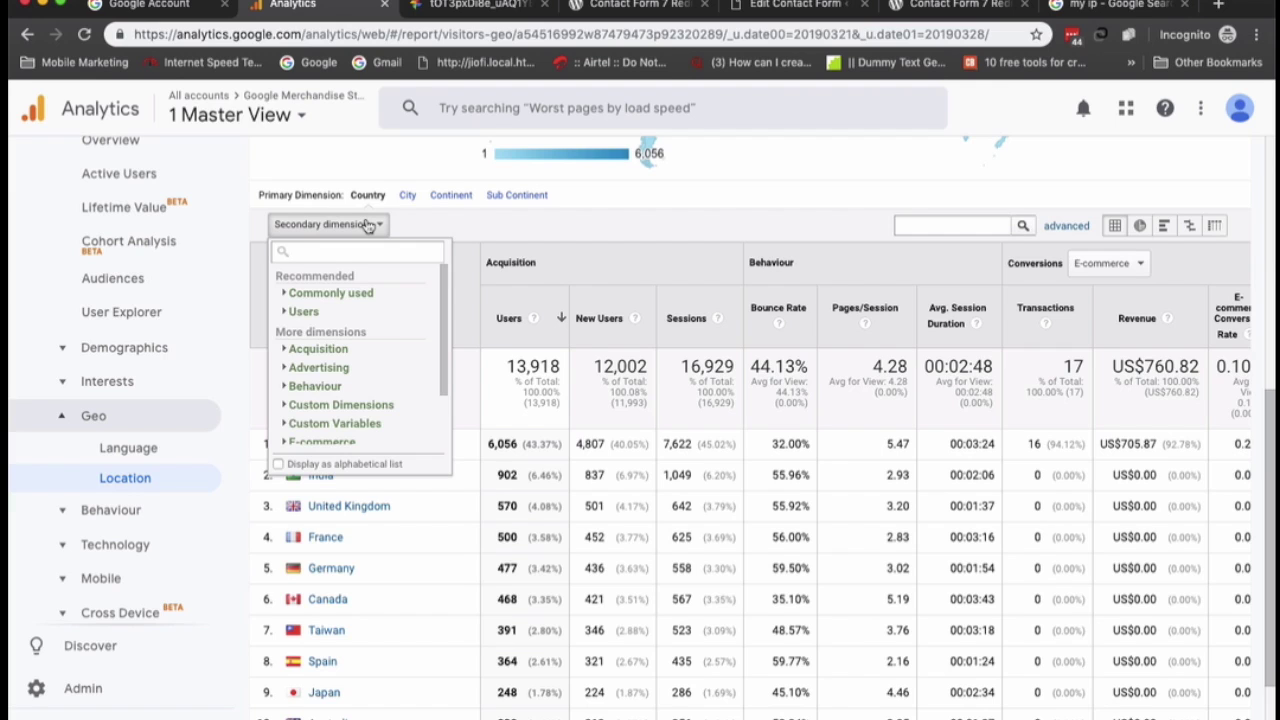
text(dev)
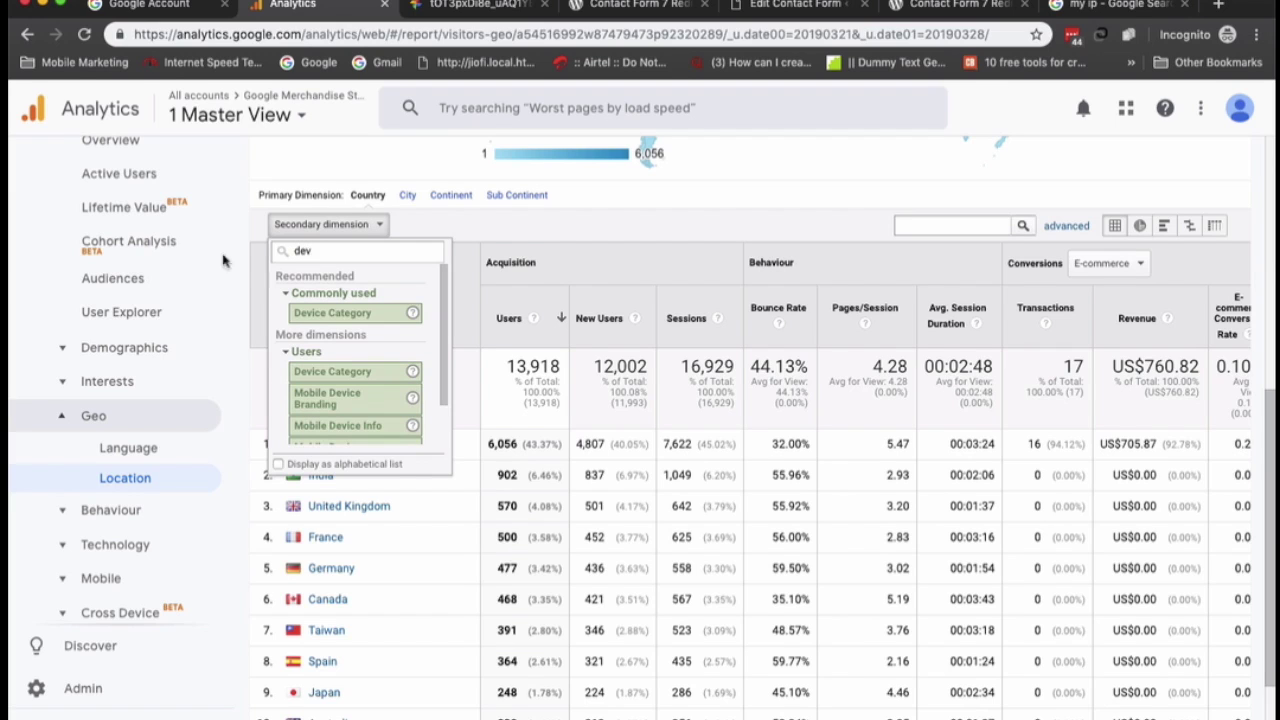
click(360, 313)
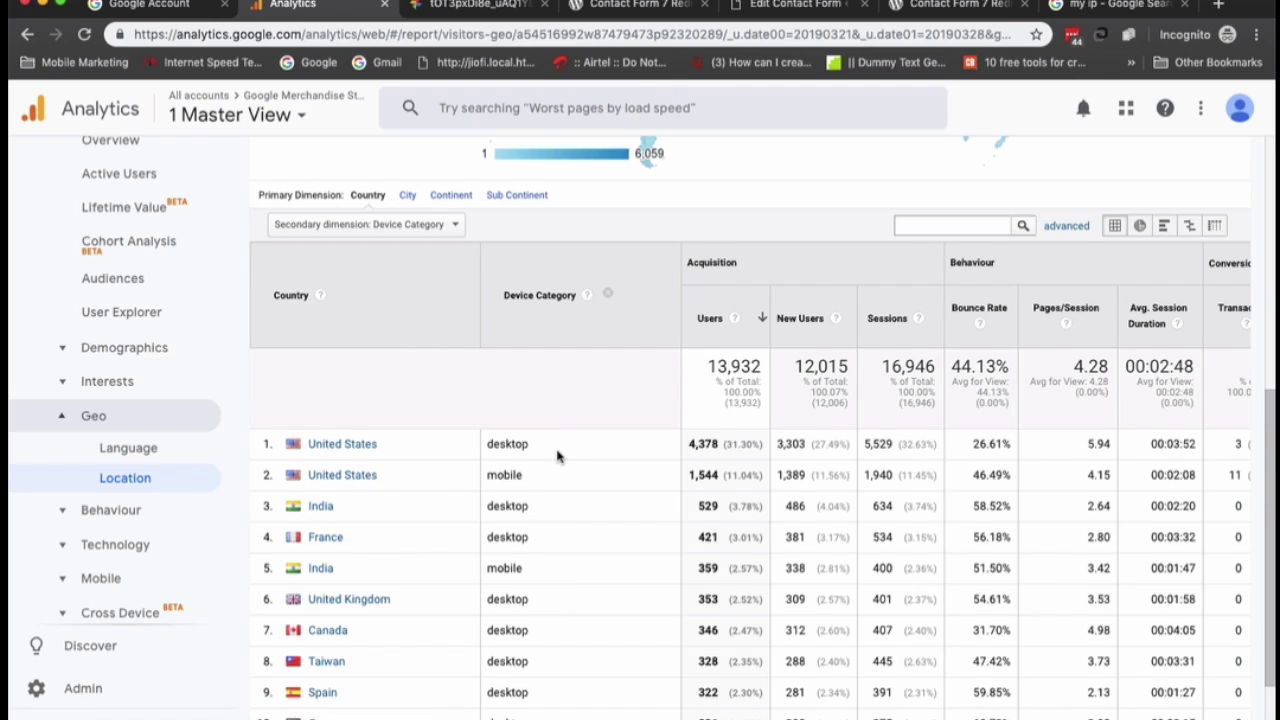
Compare the bounce rates of desktop and mobile users from the United States.
scroll(557, 456, up, 1)
scroll(557, 456, down, 4)
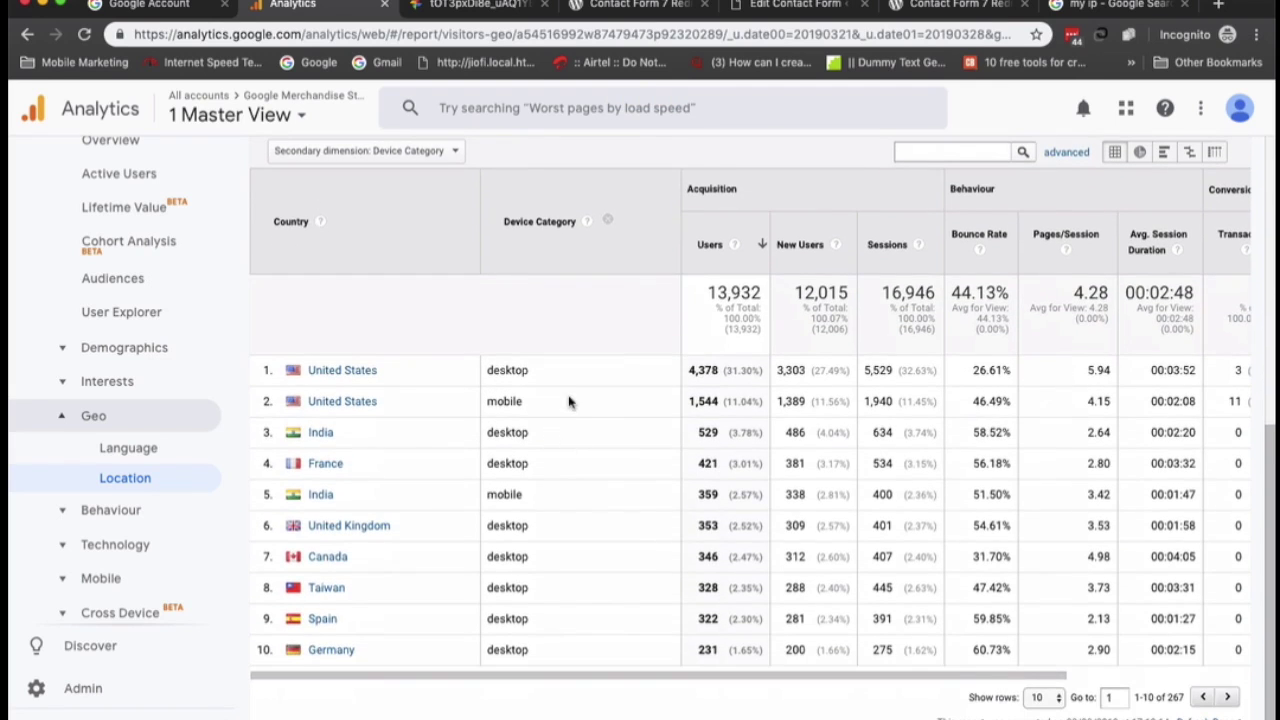
scroll(571, 400, up, 3)
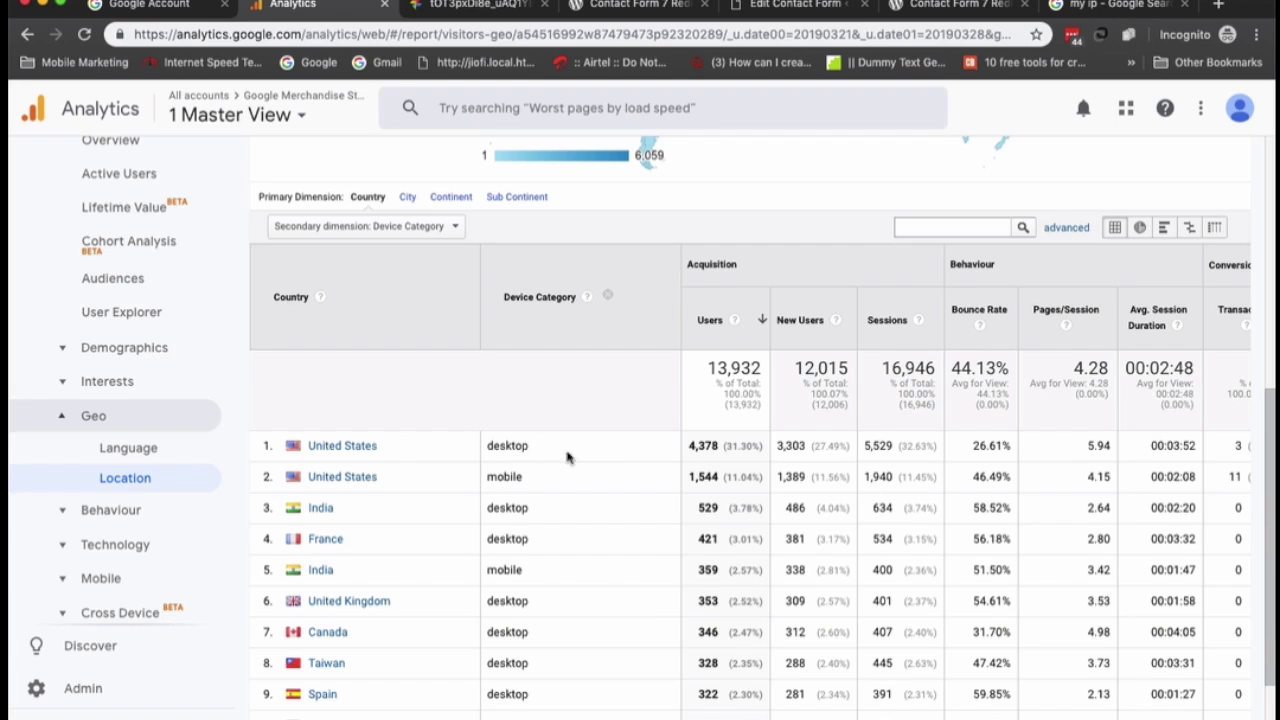
triple_click(979, 452)
click(979, 452)
double_click(985, 488)
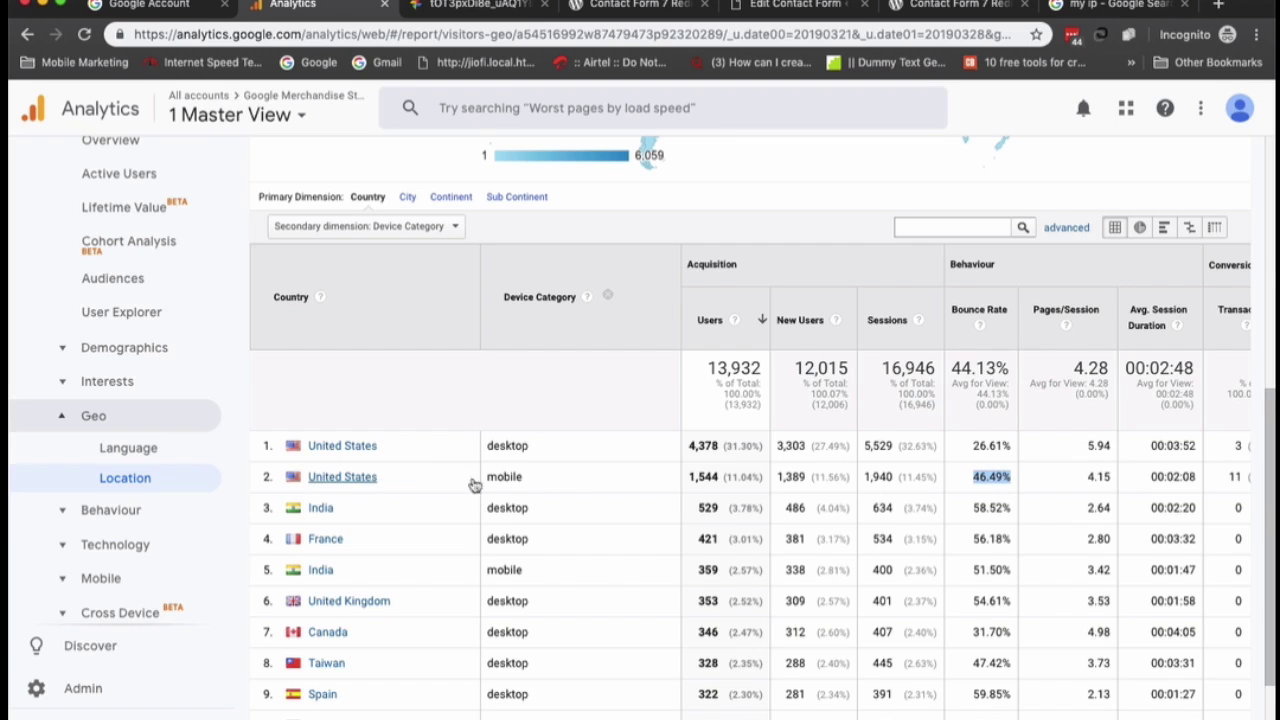
double_click(518, 478)
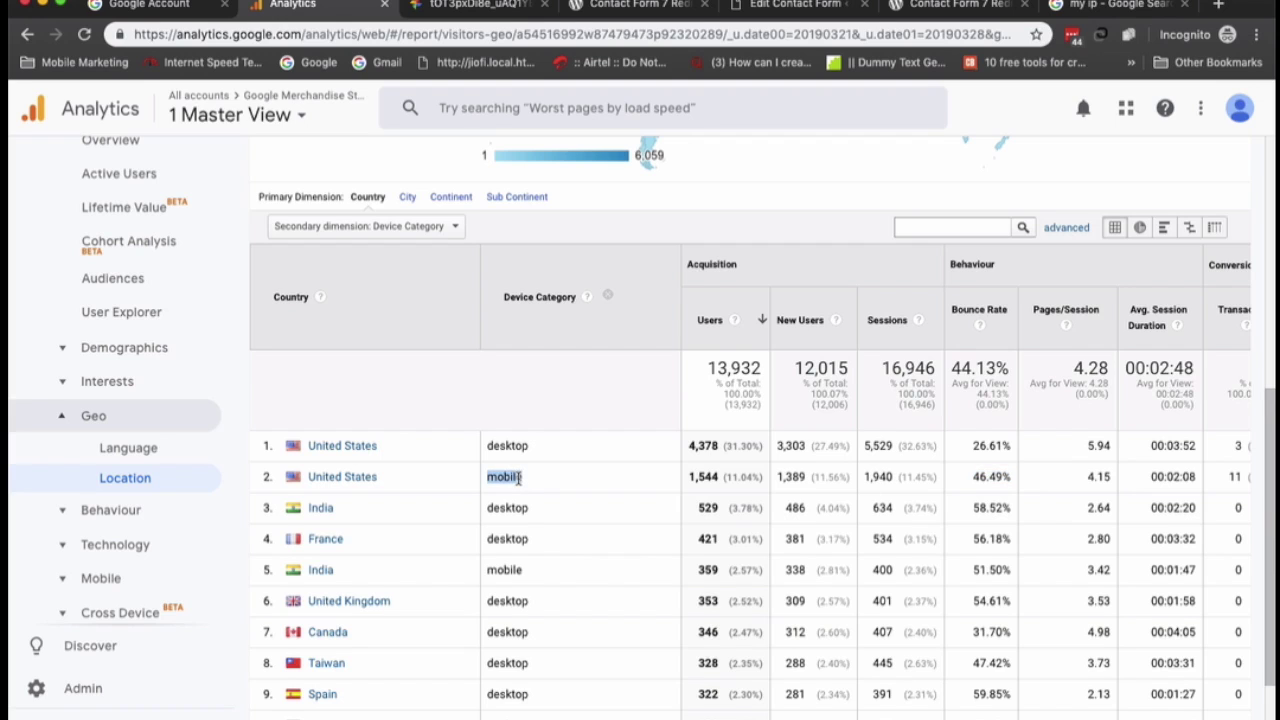
Examine the bounce rates of the India and France desktop rows and look over the other country and device rows.
scroll(518, 480, down, 1)
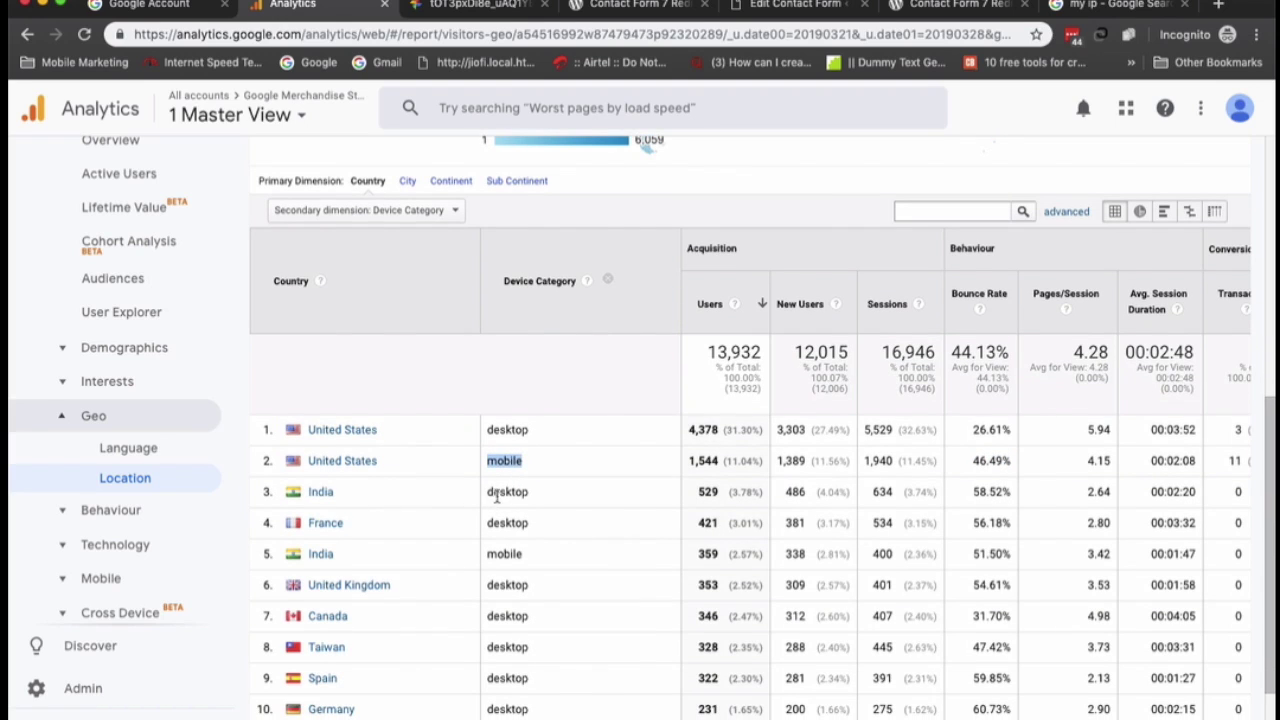
double_click(989, 494)
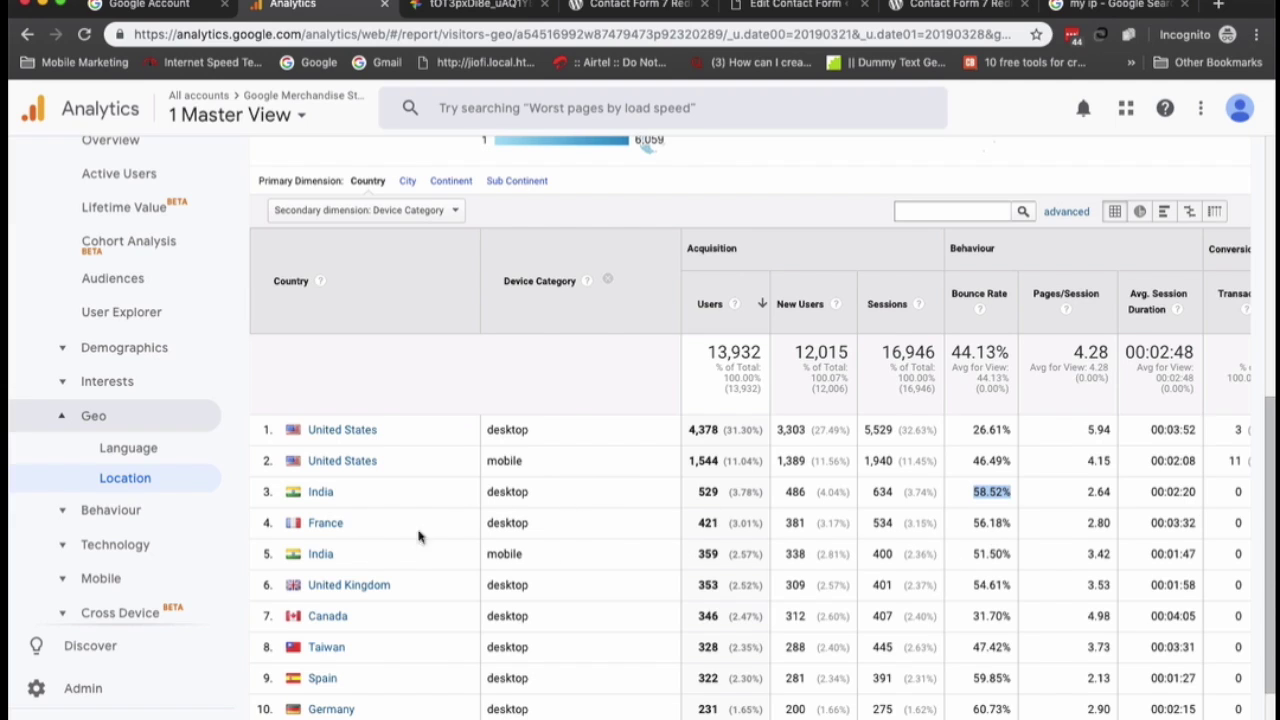
double_click(986, 538)
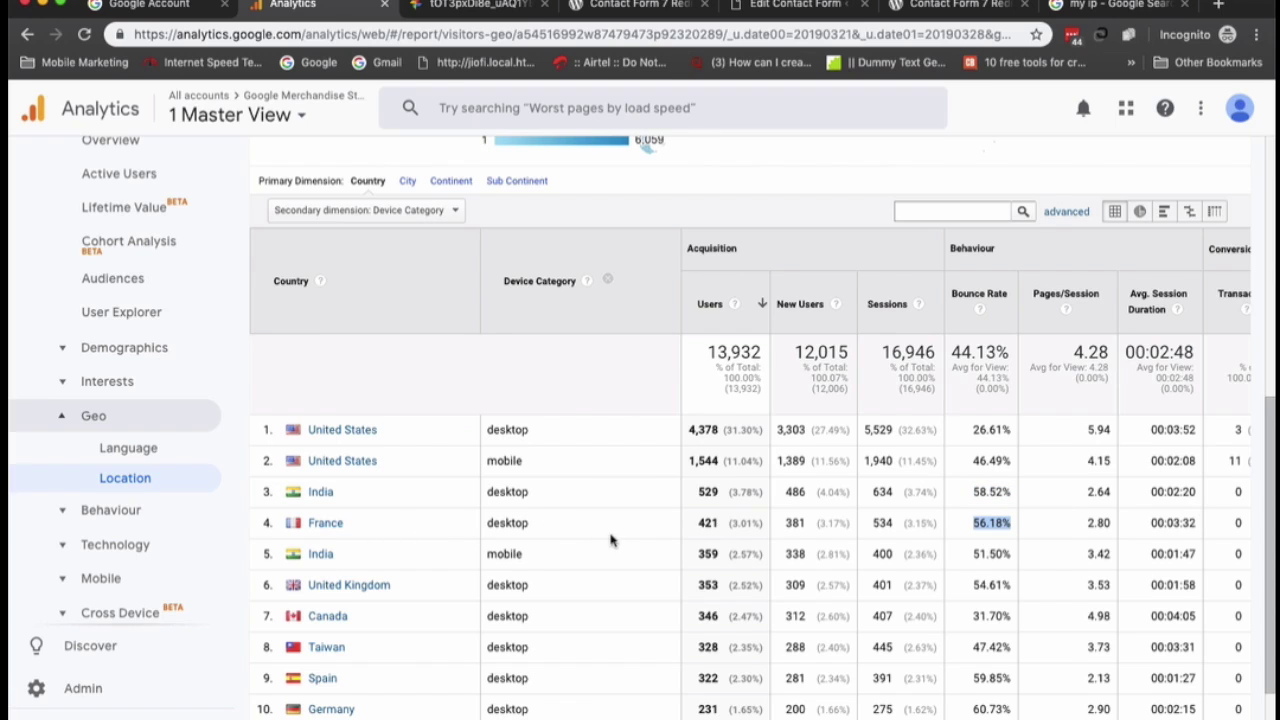
click(970, 540)
scroll(513, 553, down, 3)
scroll(513, 553, up, 4)
scroll(513, 550, down, 4)
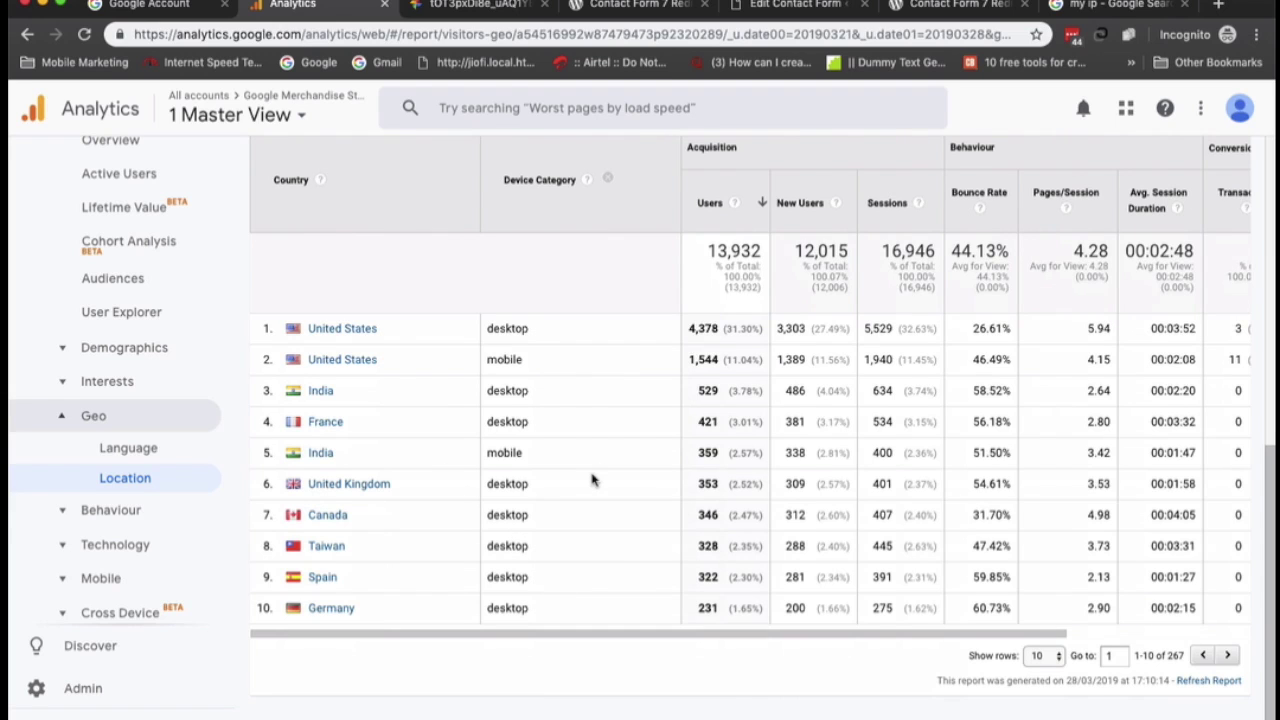
scroll(592, 478, up, 3)
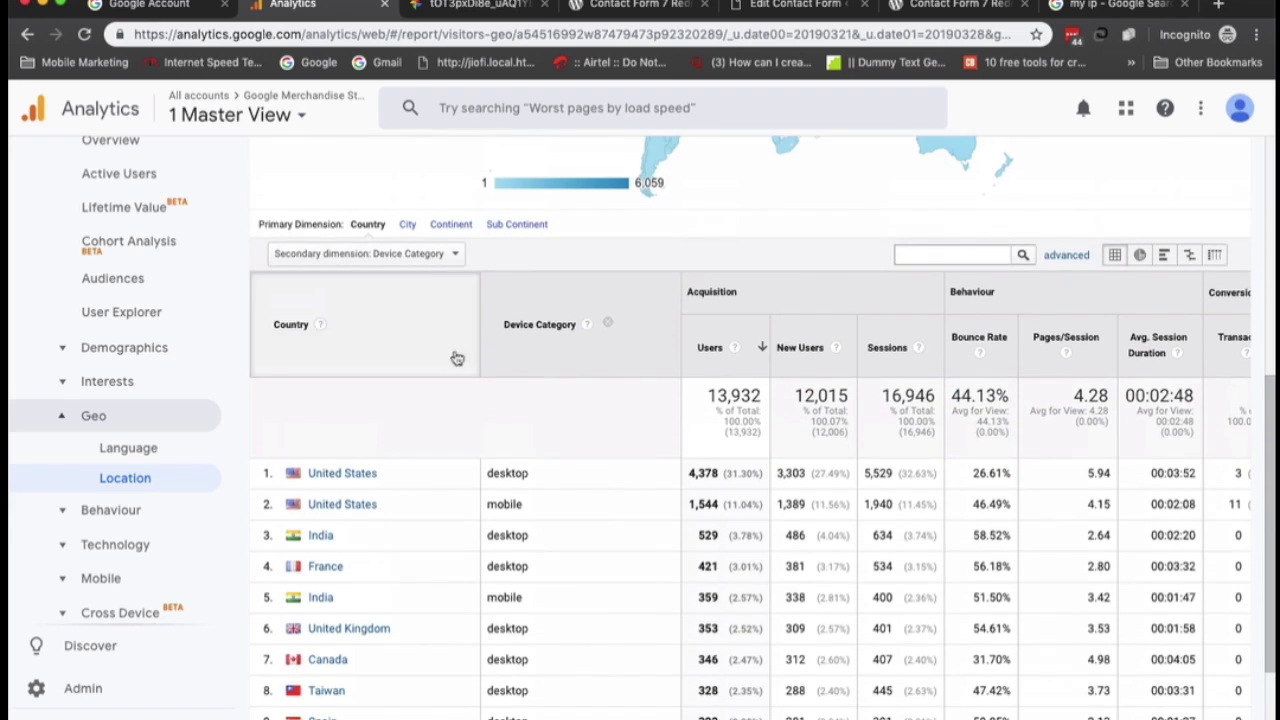
Remove the Device Category secondary dimension from the country table and reopen the list of secondary dimensions.
click(414, 263)
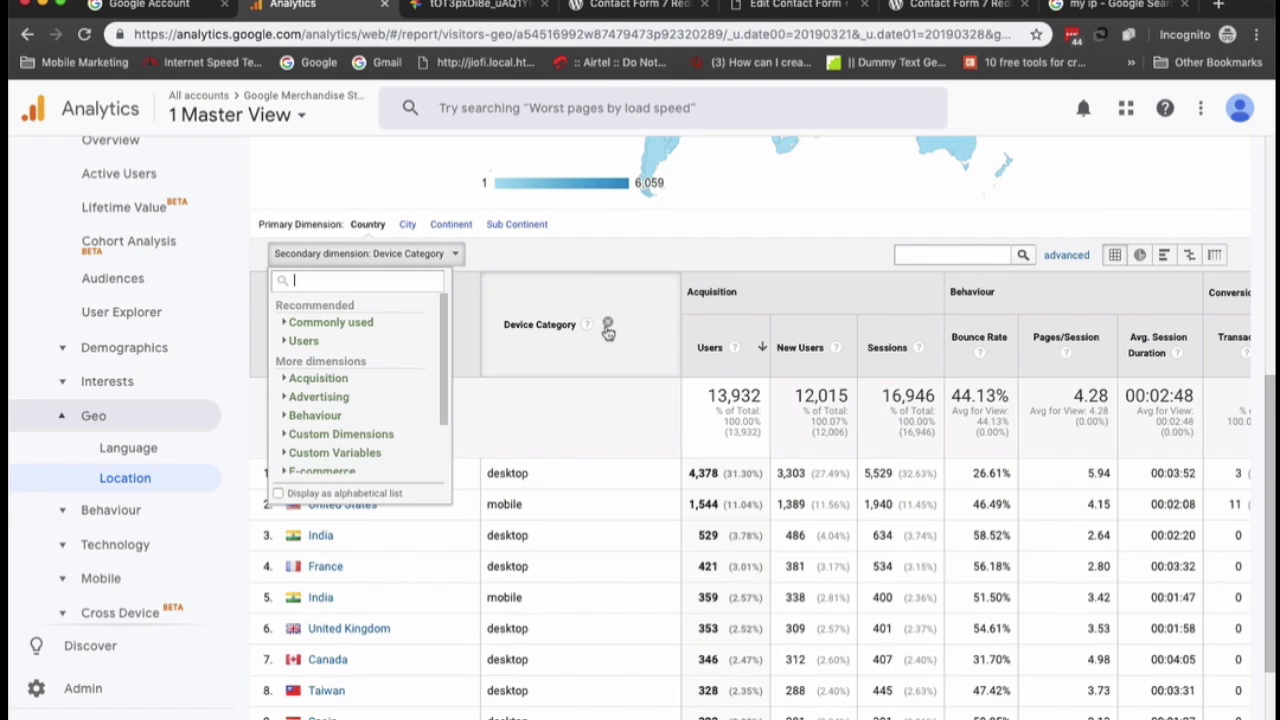
click(607, 323)
click(372, 253)
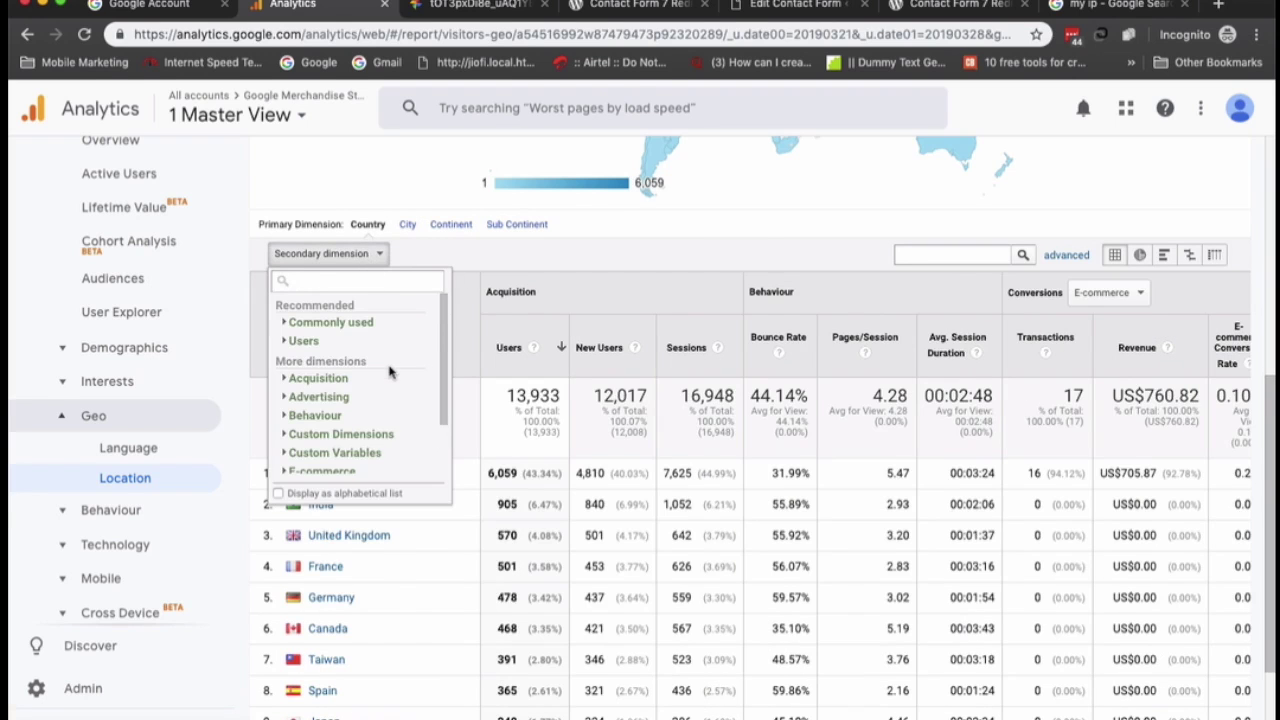
Look through the dimension groups offered as secondary dimensions for the country table, from Acquisition to Users.
scroll(390, 370, down, 1)
scroll(172, 285, up, 3)
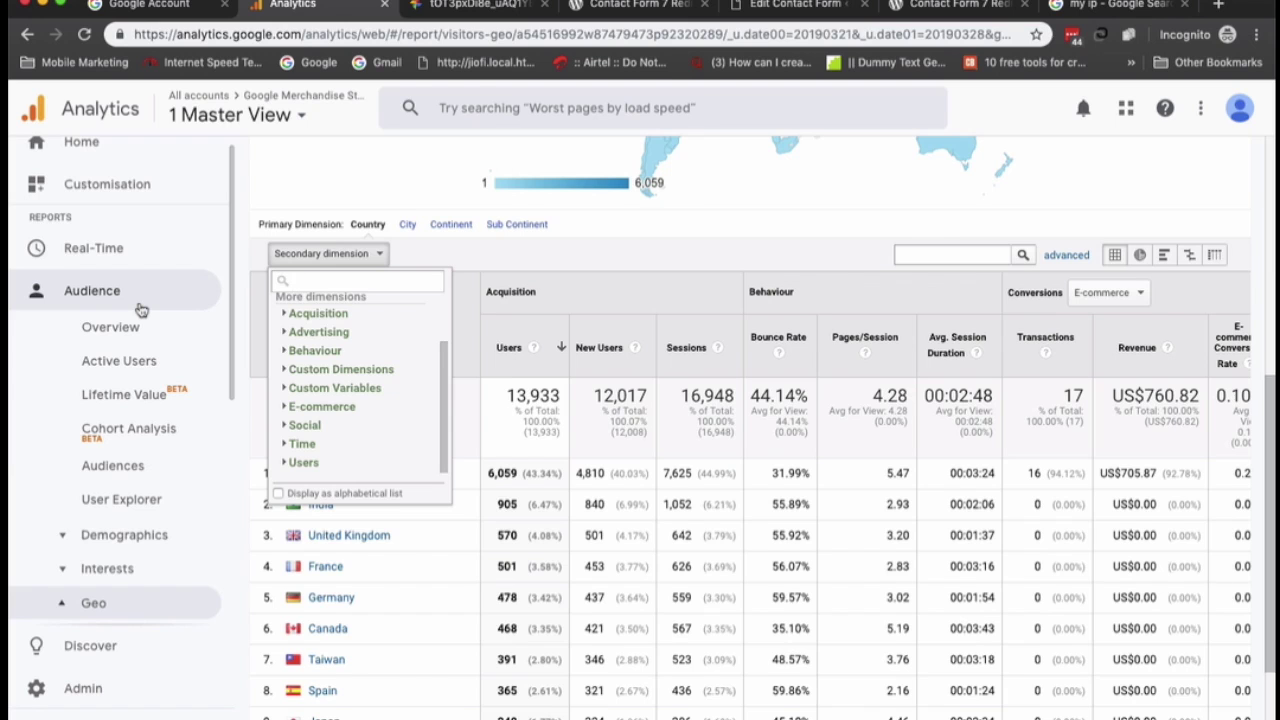
scroll(277, 371, down, 1)
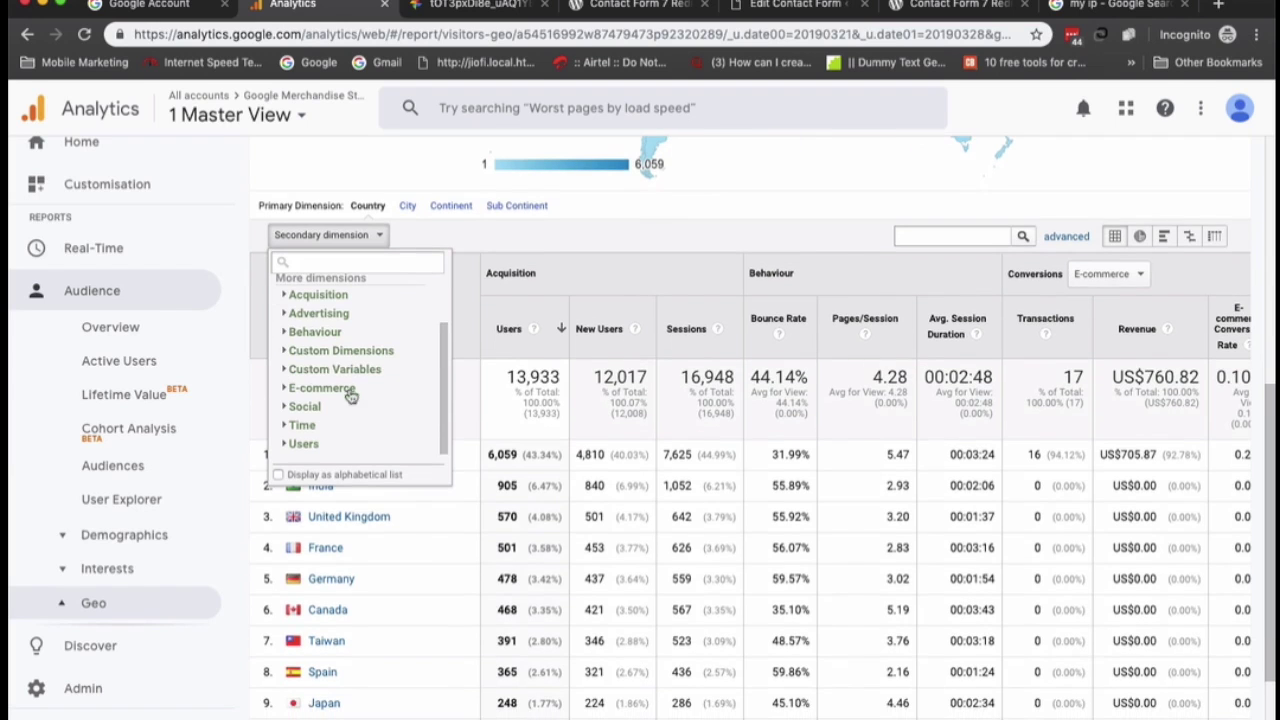
scroll(364, 423, down, 3)
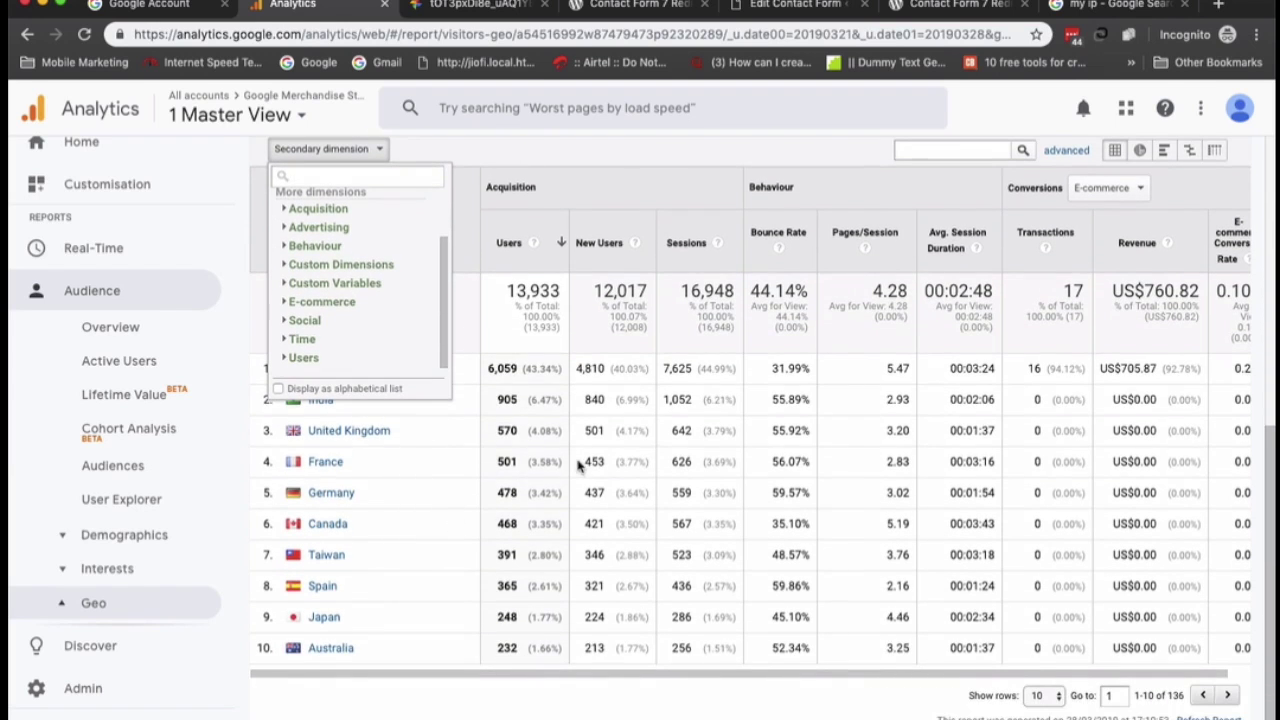
scroll(580, 463, up, 3)
scroll(397, 369, up, 2)
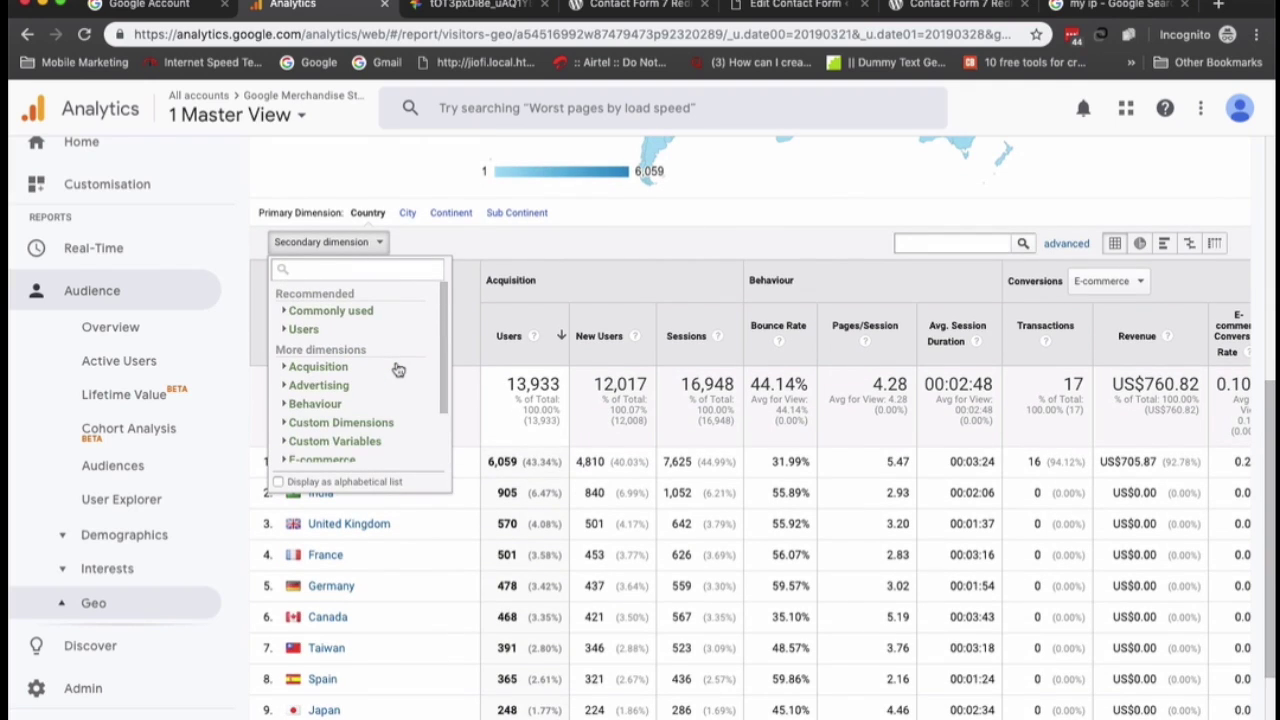
scroll(399, 380, down, 2)
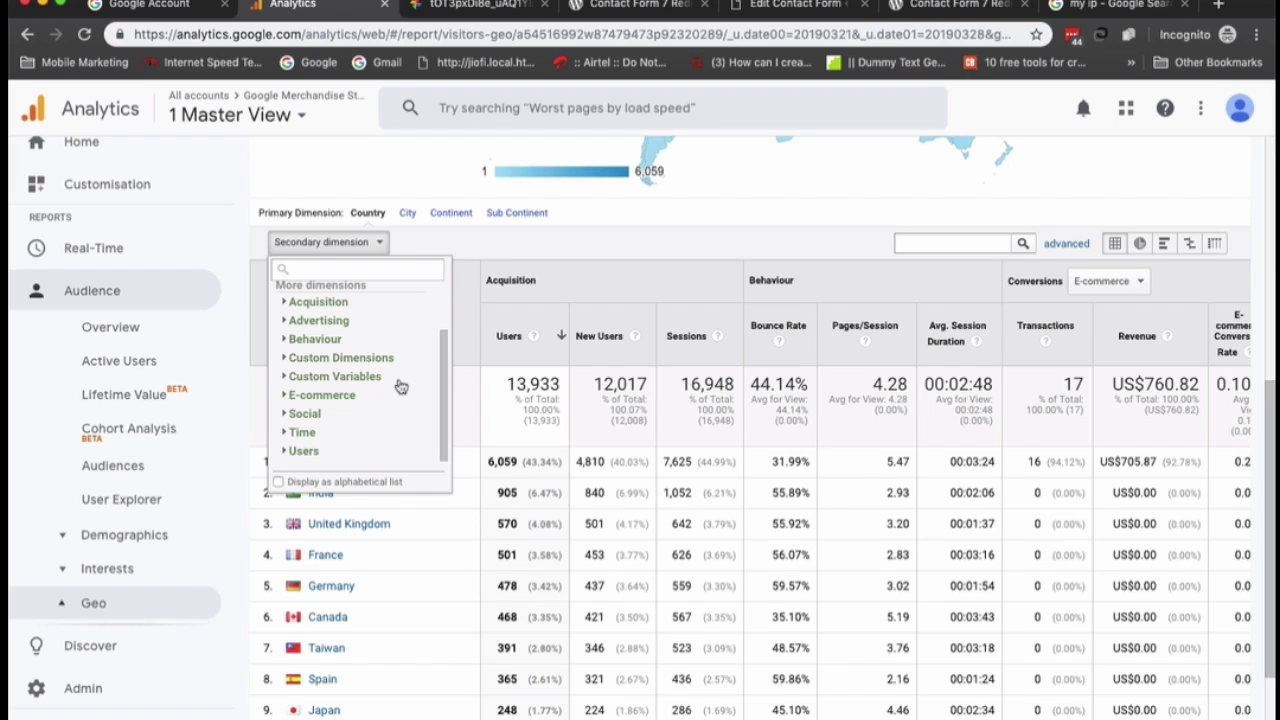
click(382, 251)
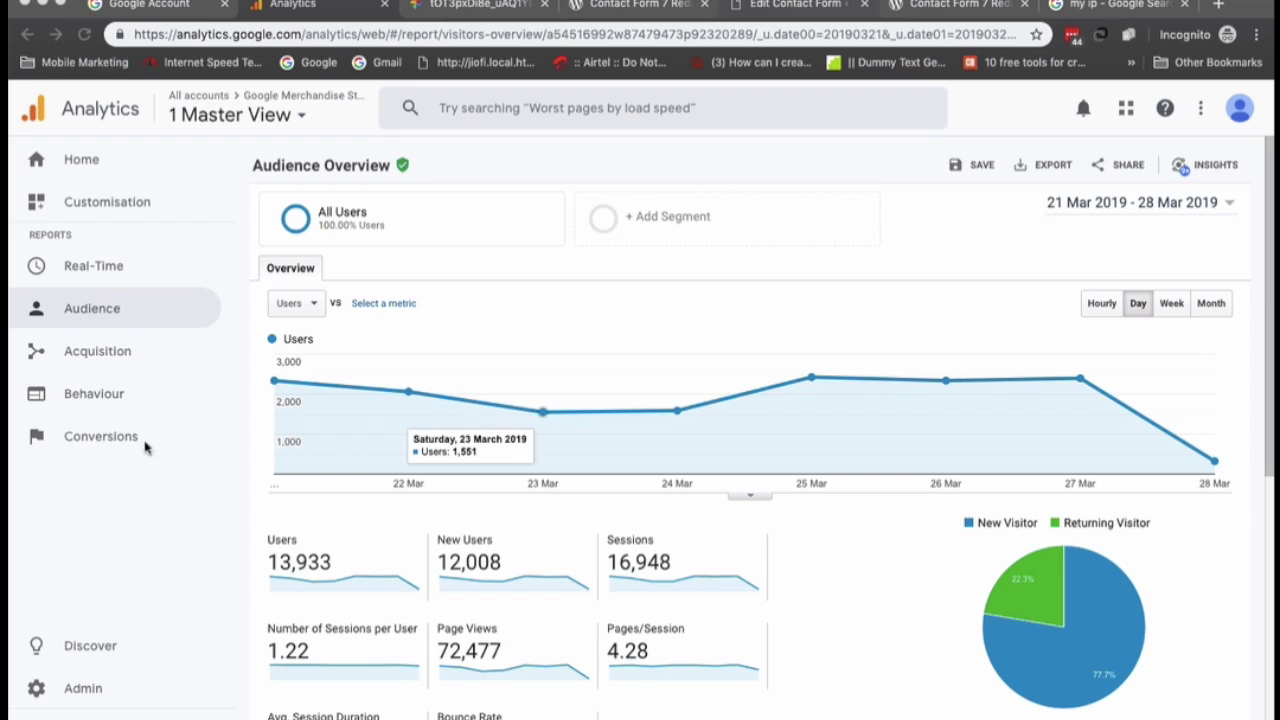
Open the Behaviour Overview report and view its most viewed site content by Page and by Page Title.
click(95, 394)
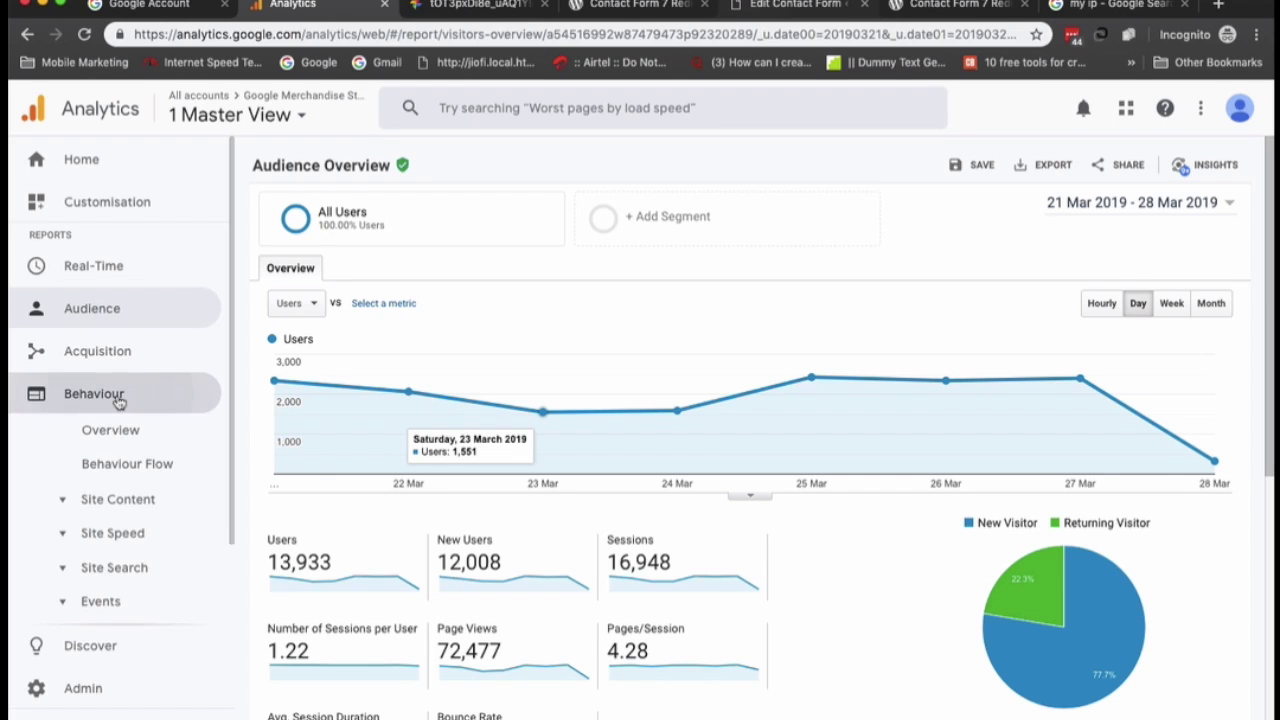
click(122, 433)
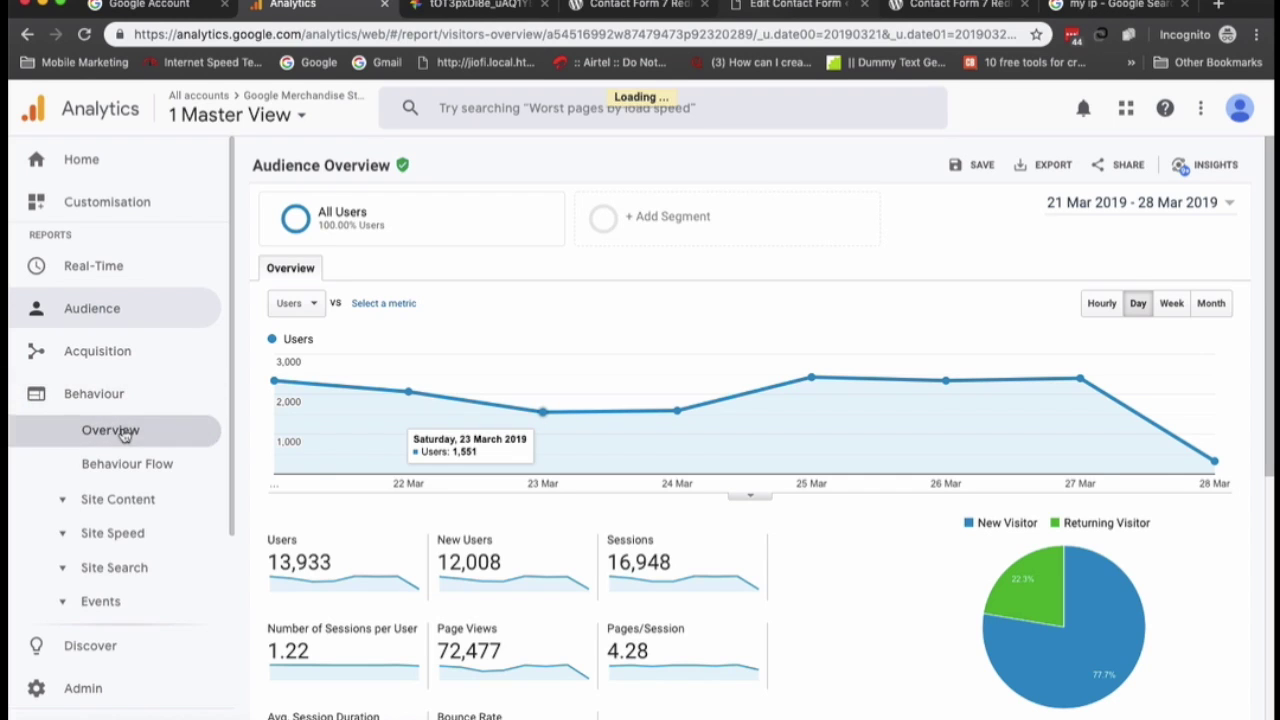
scroll(740, 680, down, 3)
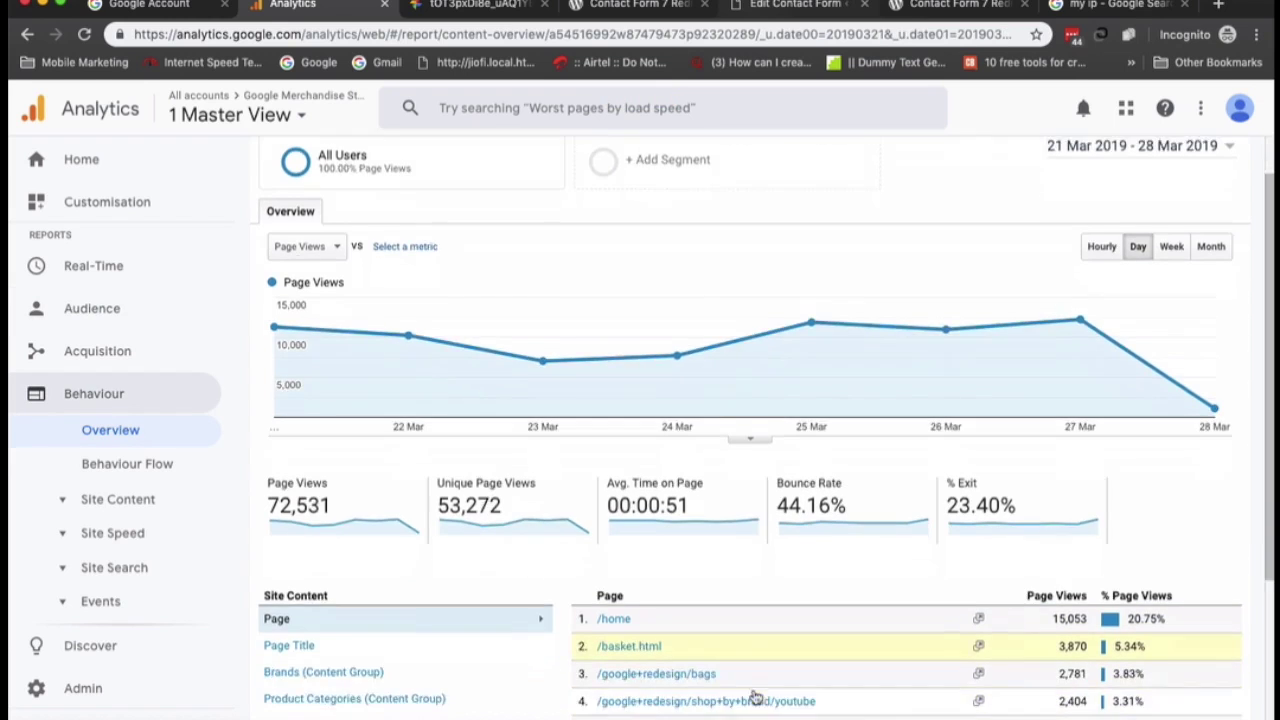
scroll(755, 697, down, 3)
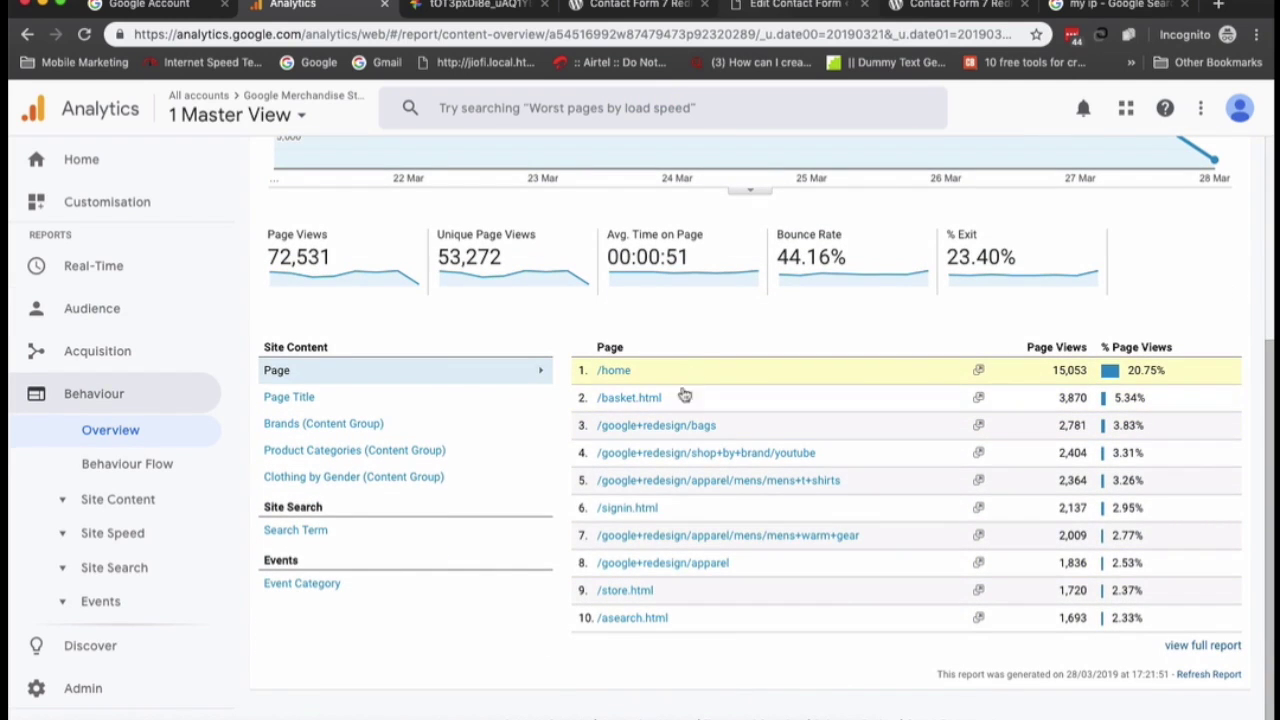
scroll(677, 460, up, 3)
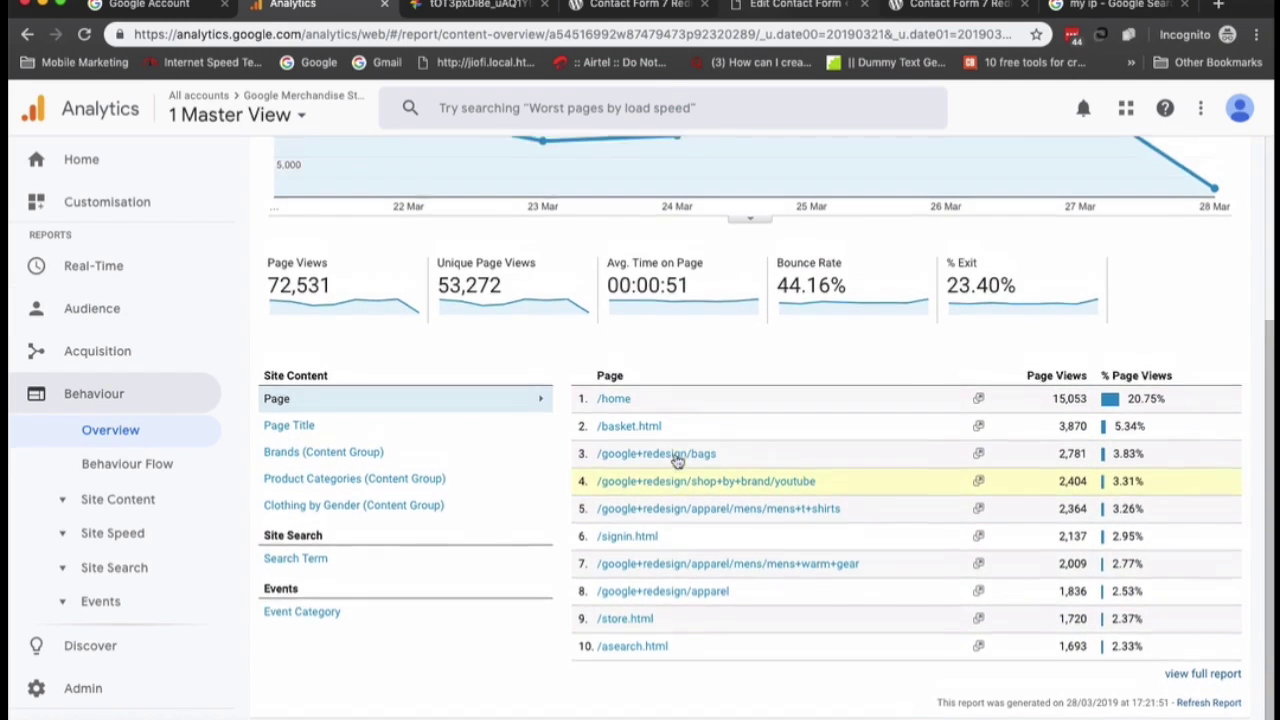
scroll(677, 460, down, 3)
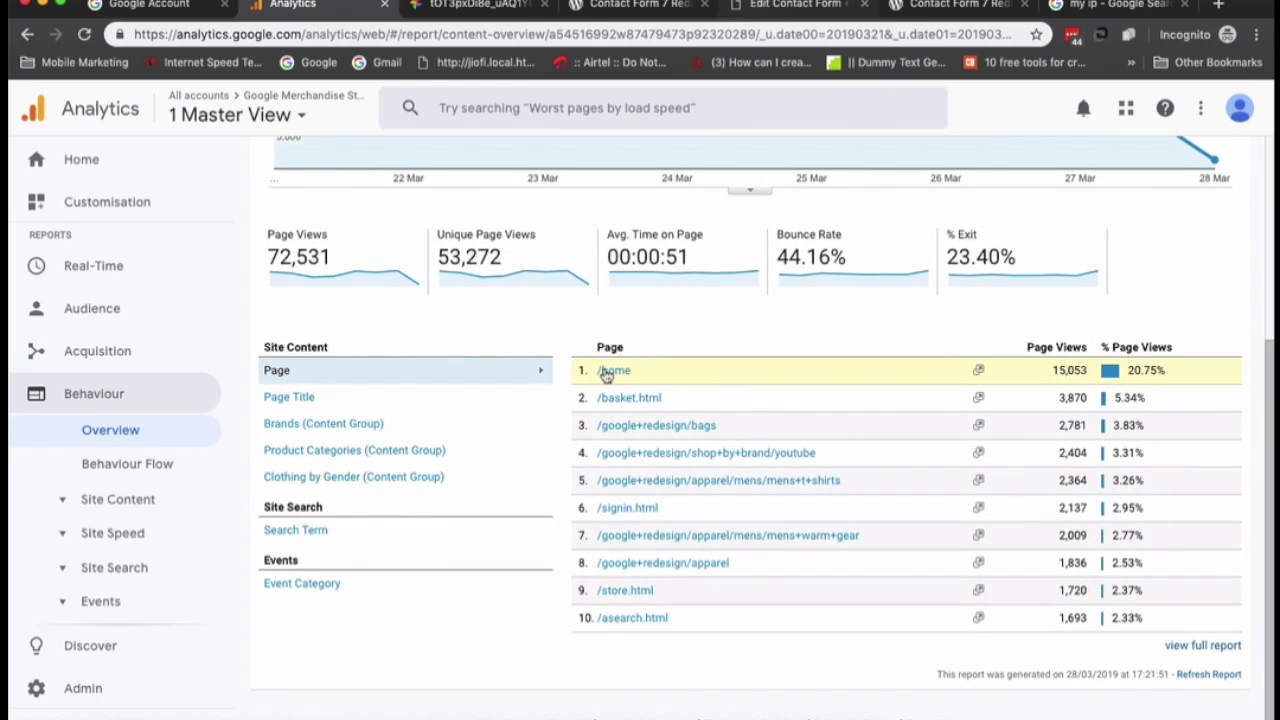
click(443, 397)
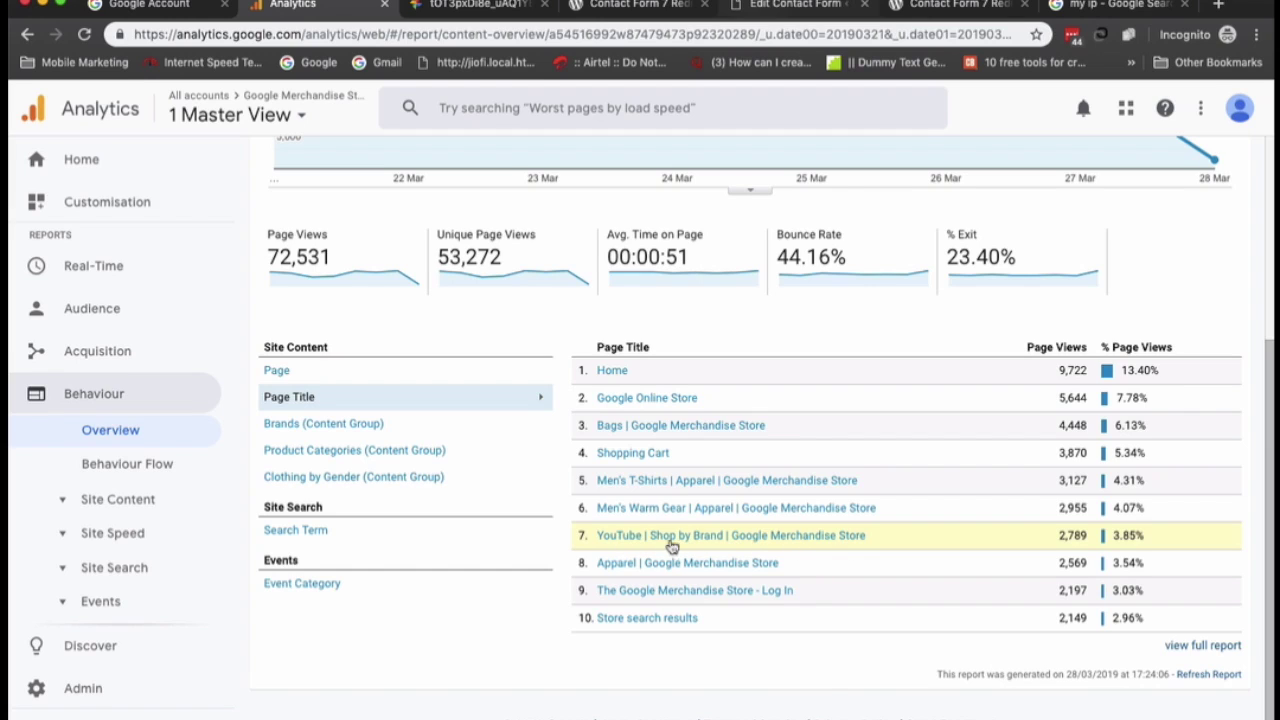
Open the All Pages report from the Site Content group of the Behaviour reports and examine the metrics for each page.
click(148, 497)
click(126, 401)
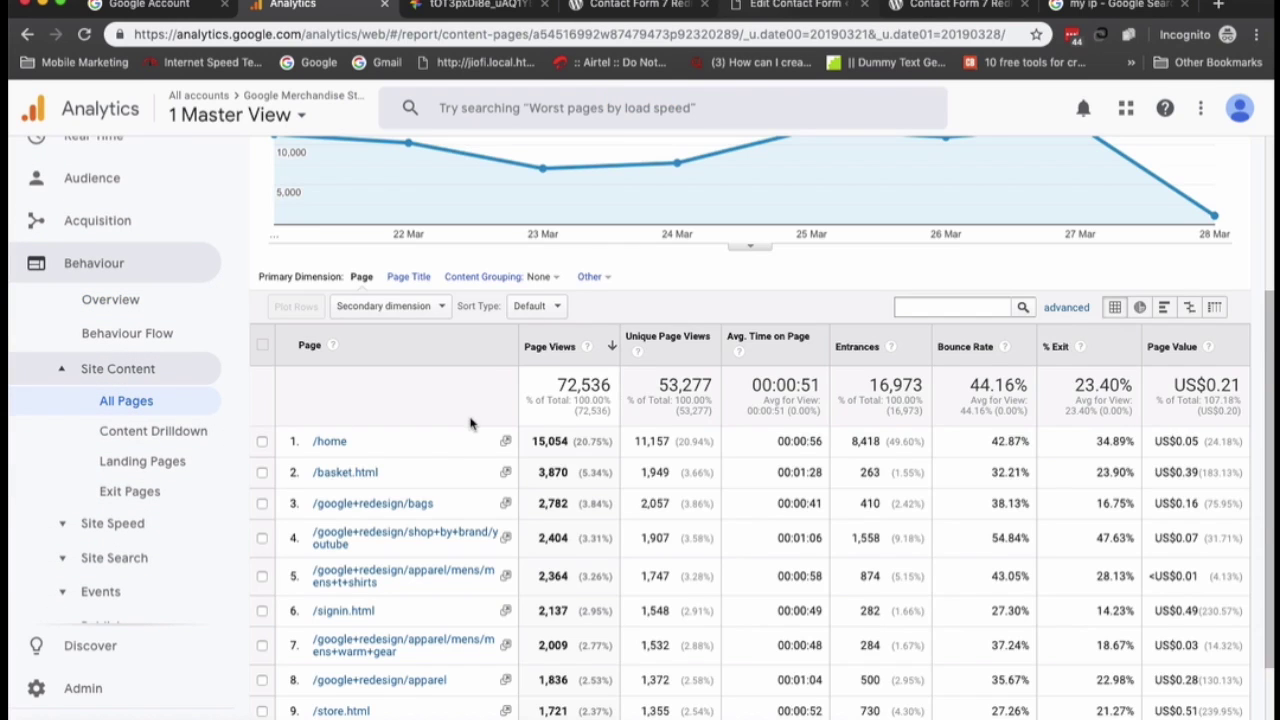
scroll(466, 515, down, 1)
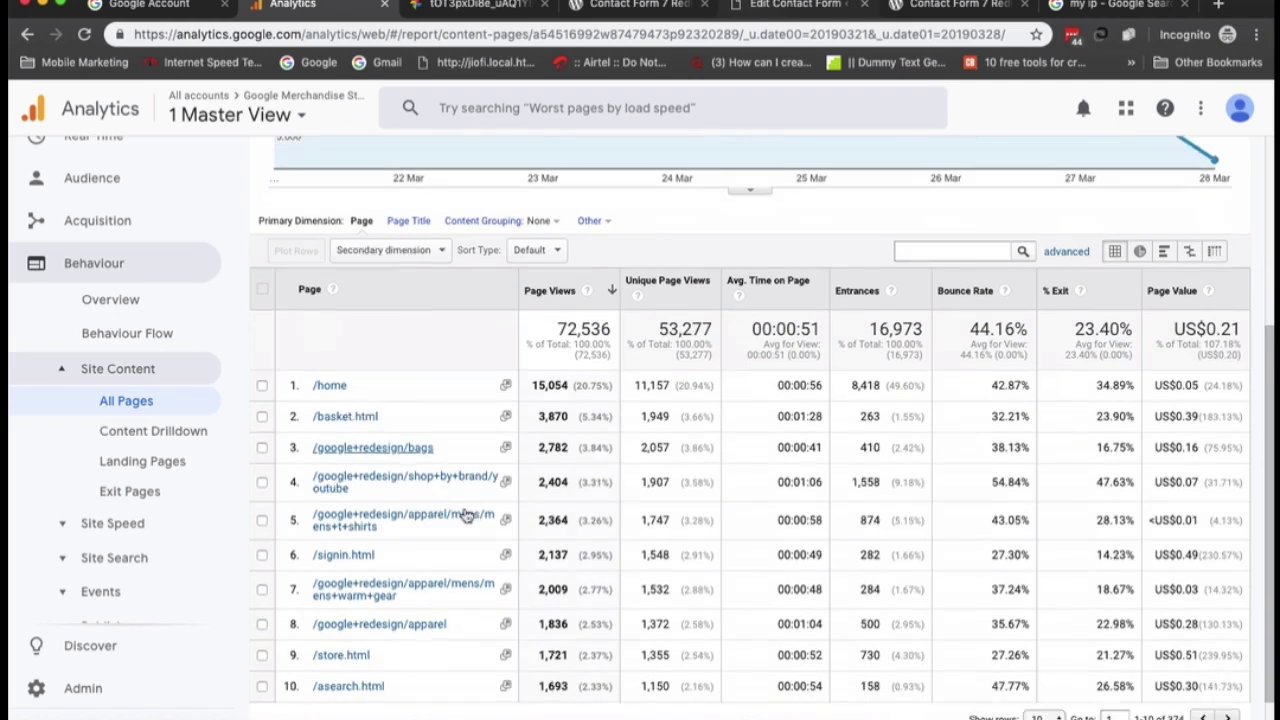
scroll(466, 515, up, 4)
scroll(566, 549, down, 5)
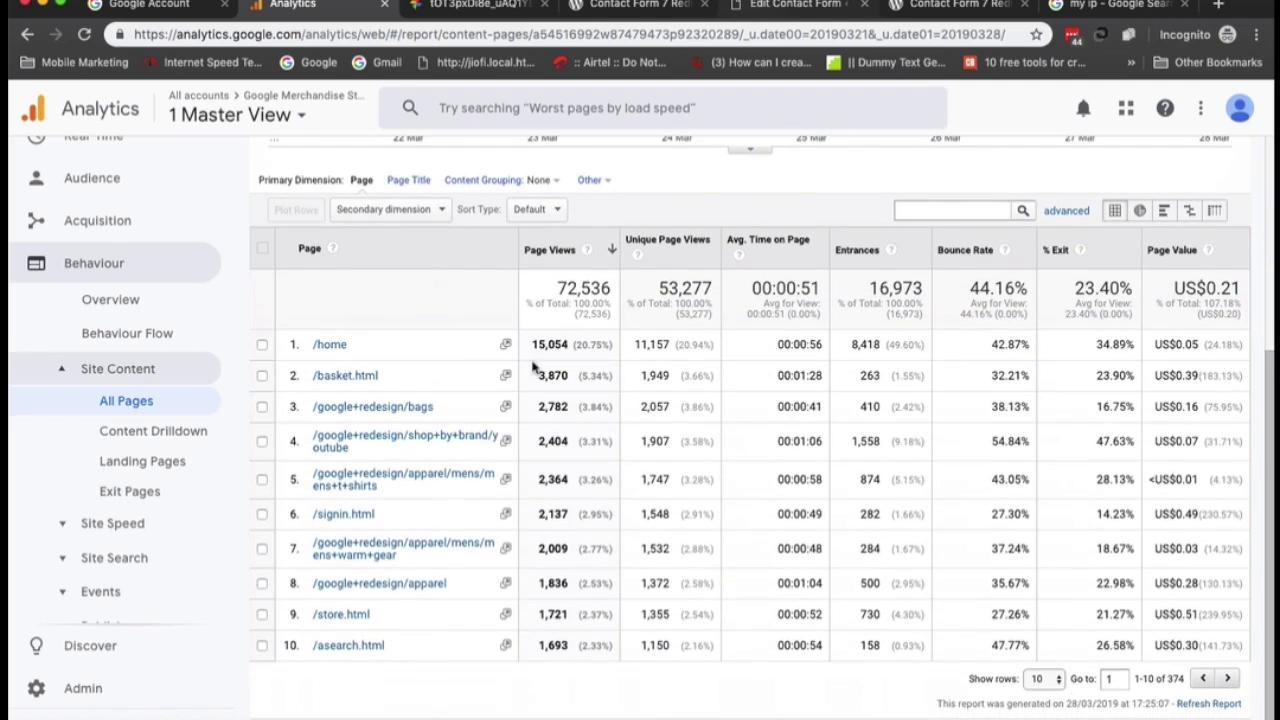
scroll(476, 354, up, 2)
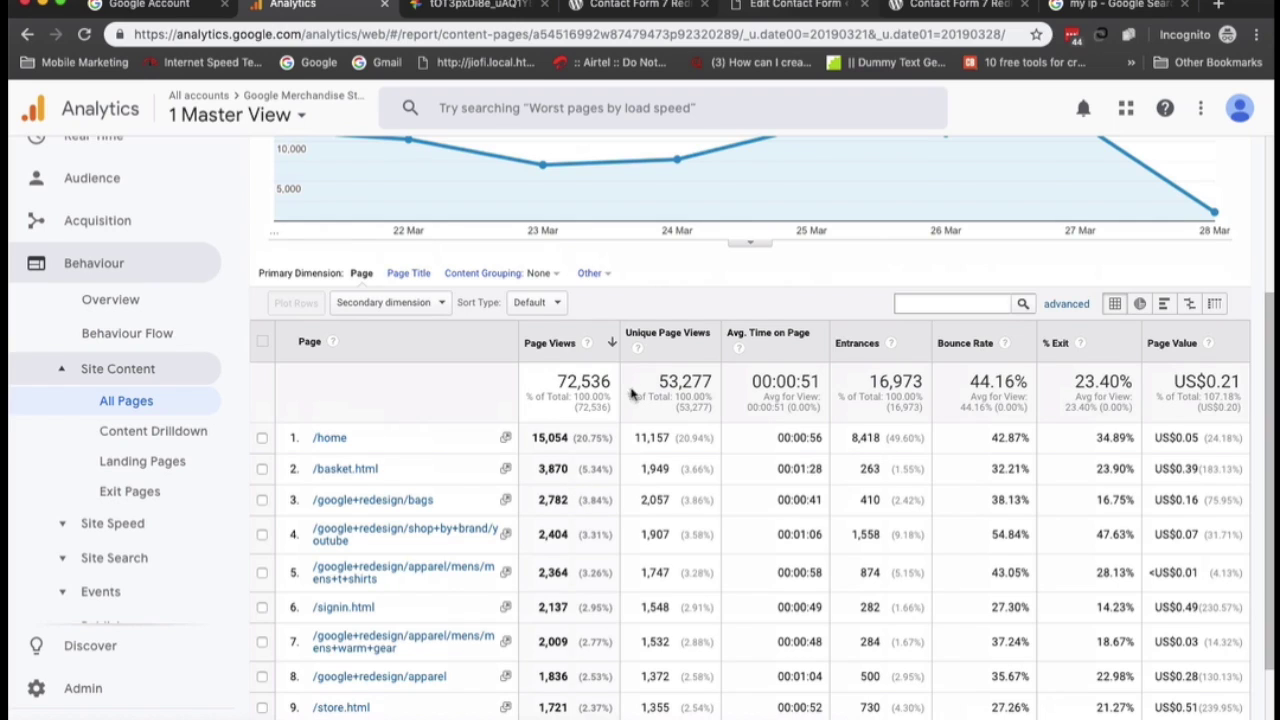
scroll(643, 465, down, 1)
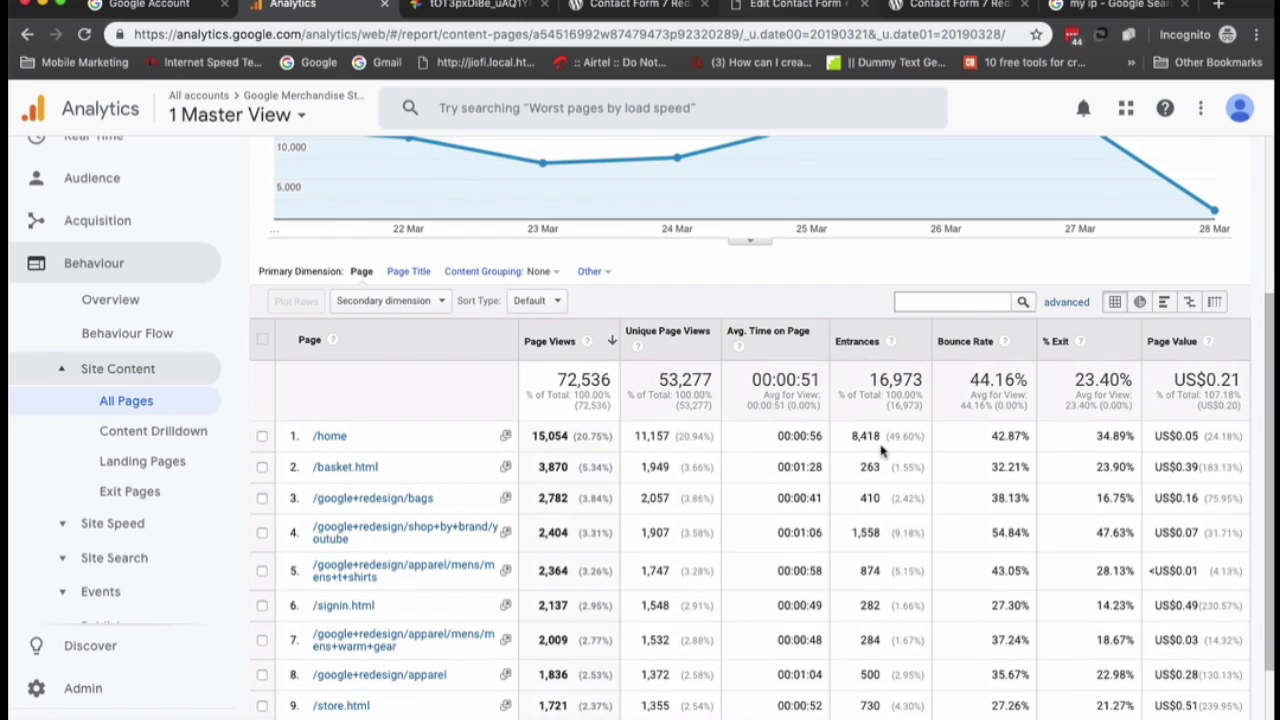
Compare the entrances, bounce rate and other metrics of the pages listed in the All Pages report.
scroll(875, 455, down, 1)
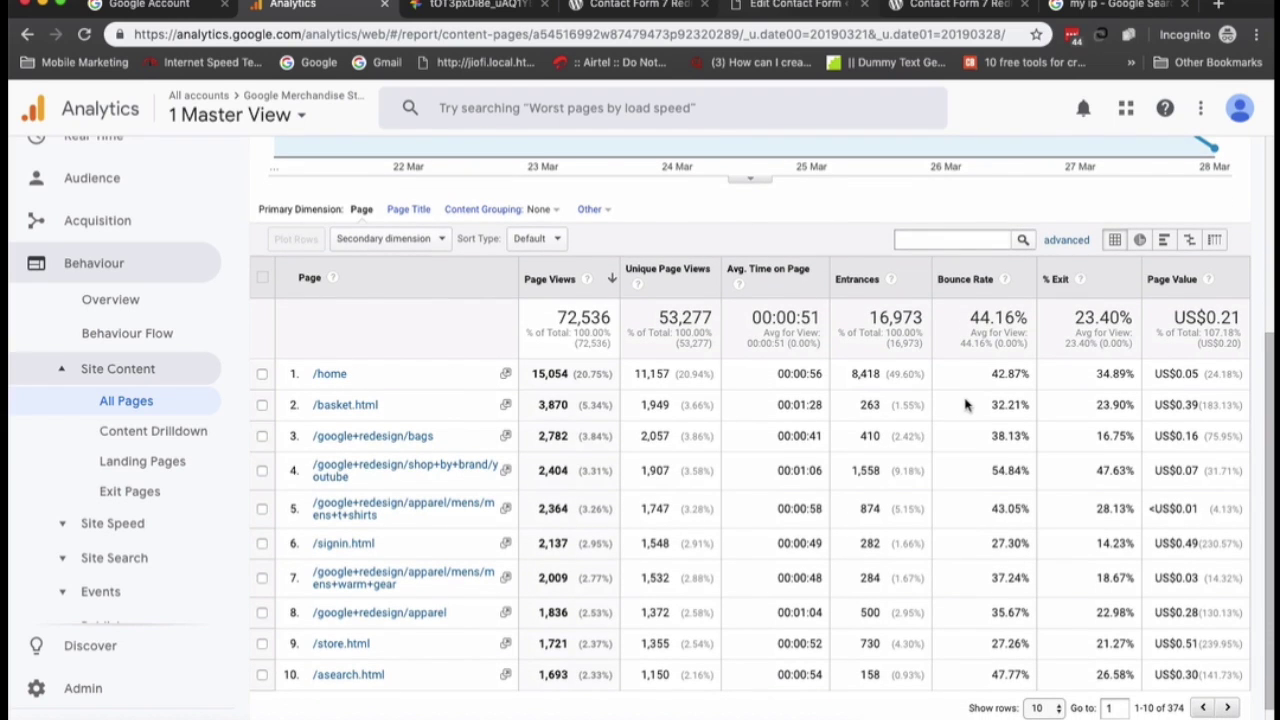
scroll(970, 404, up, 1)
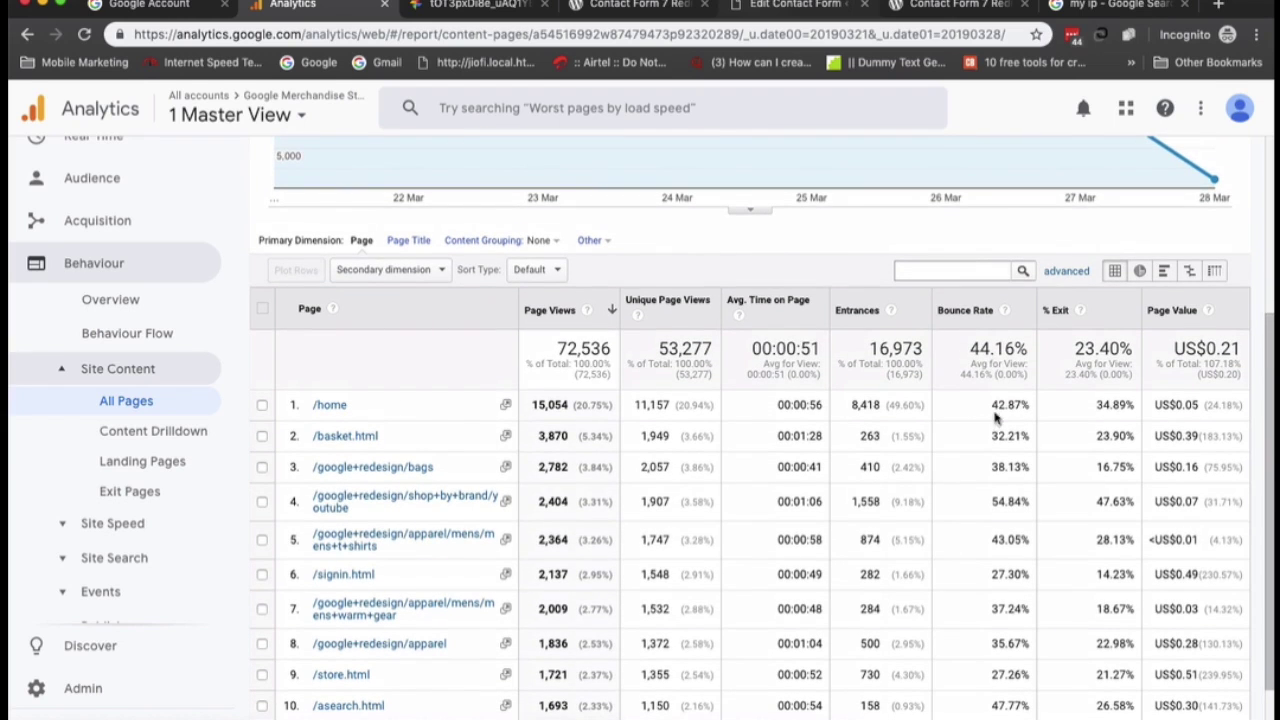
scroll(995, 525, down, 1)
scroll(995, 525, up, 1)
scroll(995, 525, down, 1)
scroll(990, 527, up, 3)
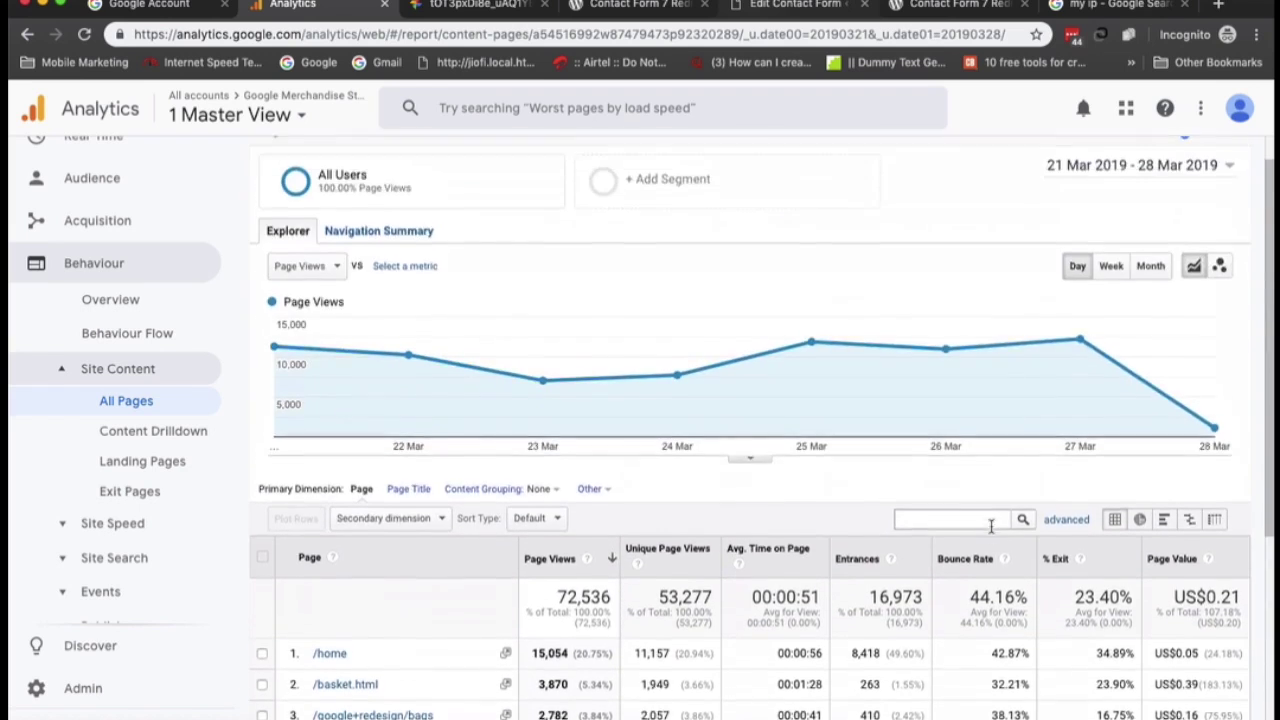
scroll(991, 529, down, 3)
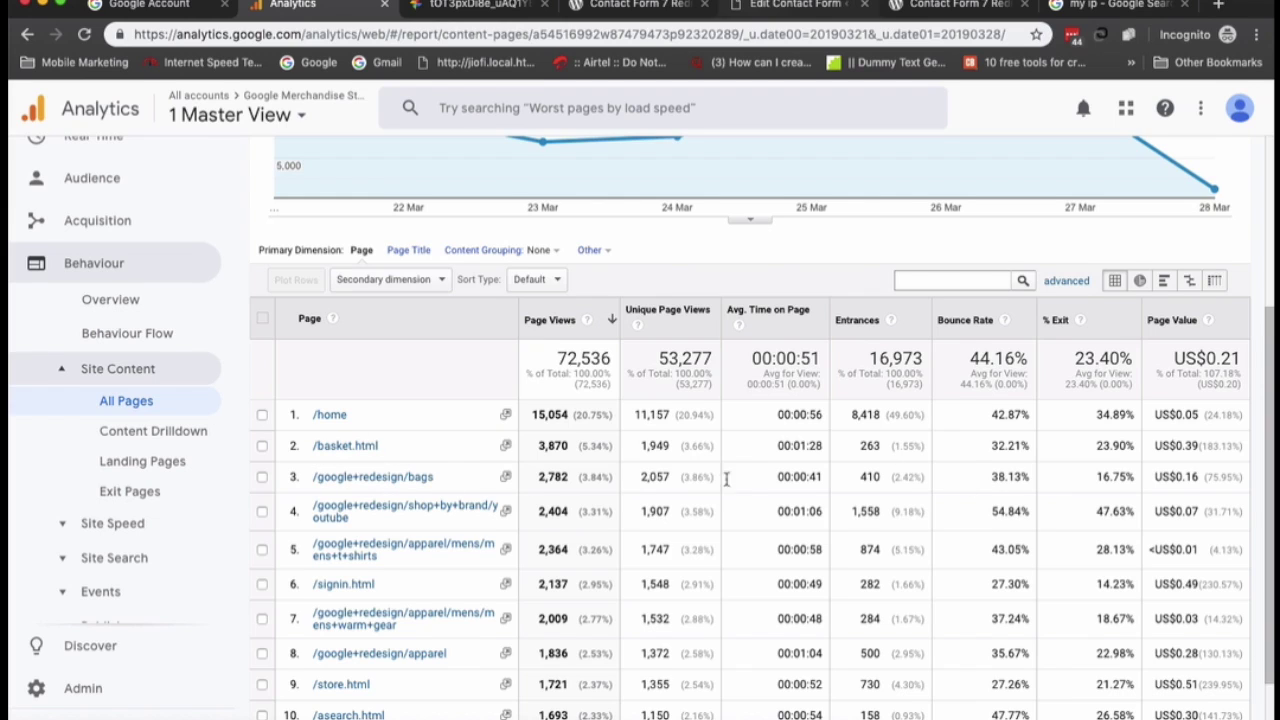
Open the Content Drilldown report, view the metrics of the /home page and return to the page path list.
click(190, 435)
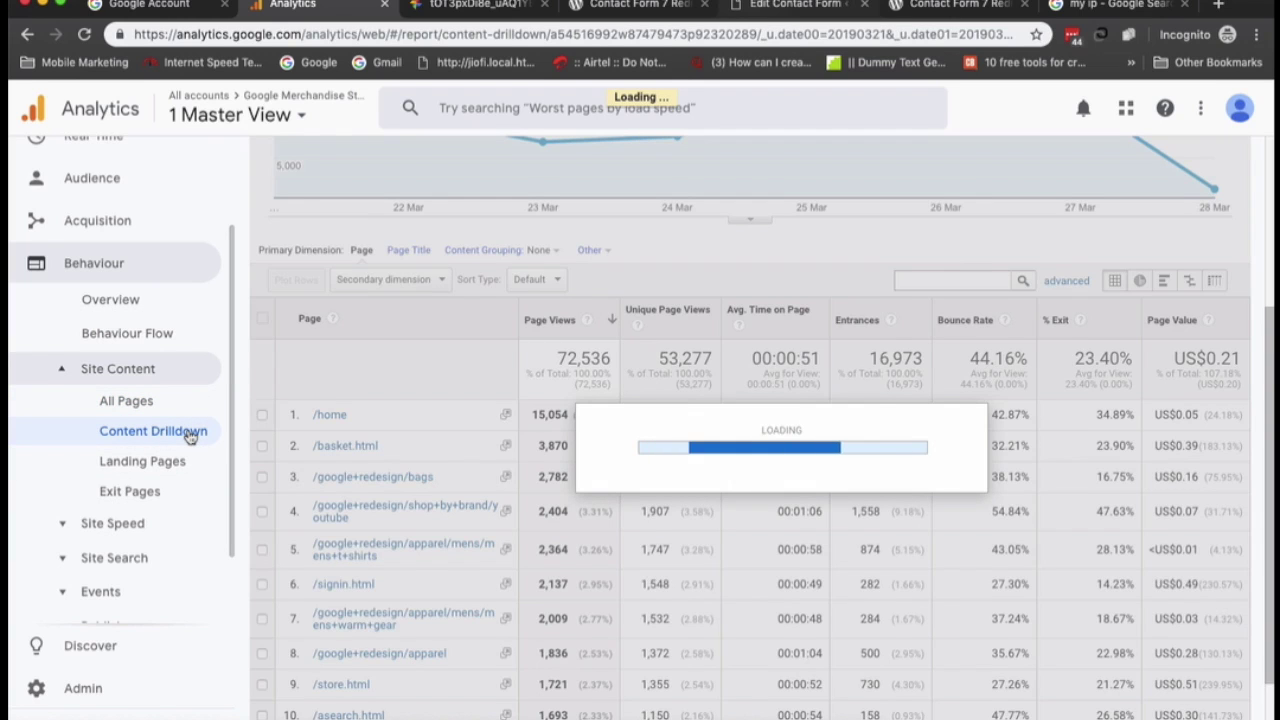
scroll(453, 516, down, 2)
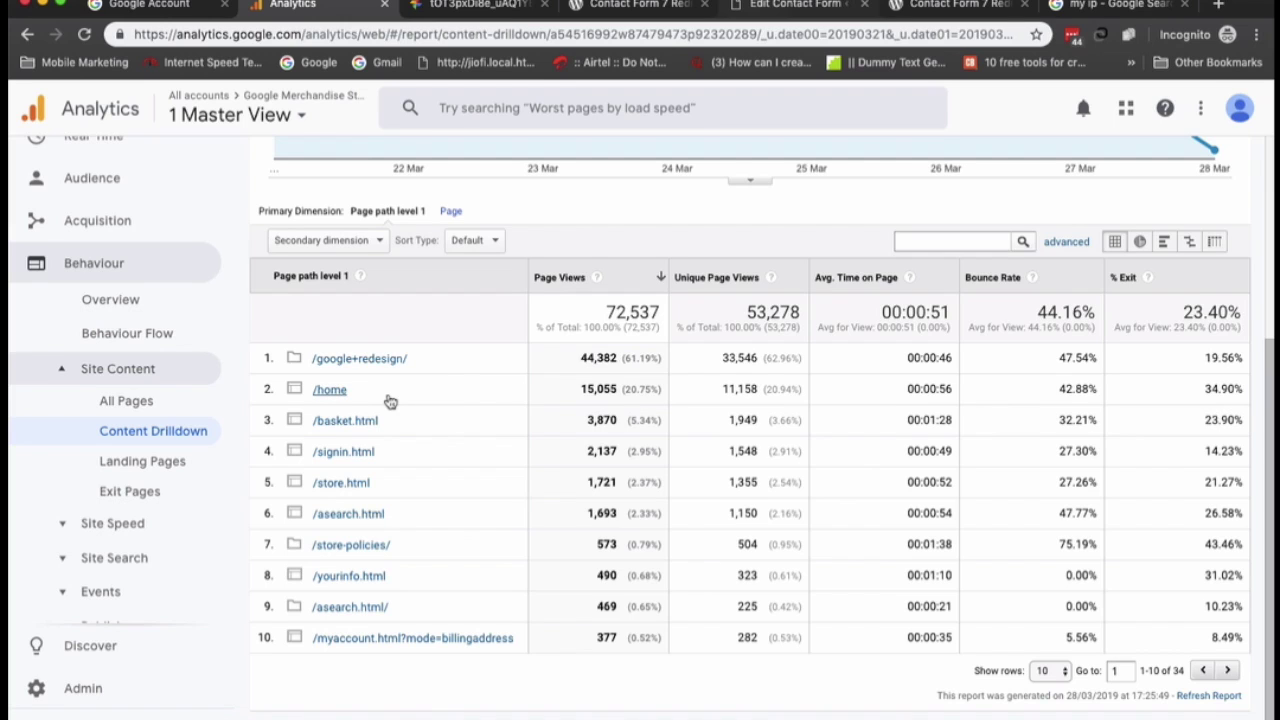
click(346, 392)
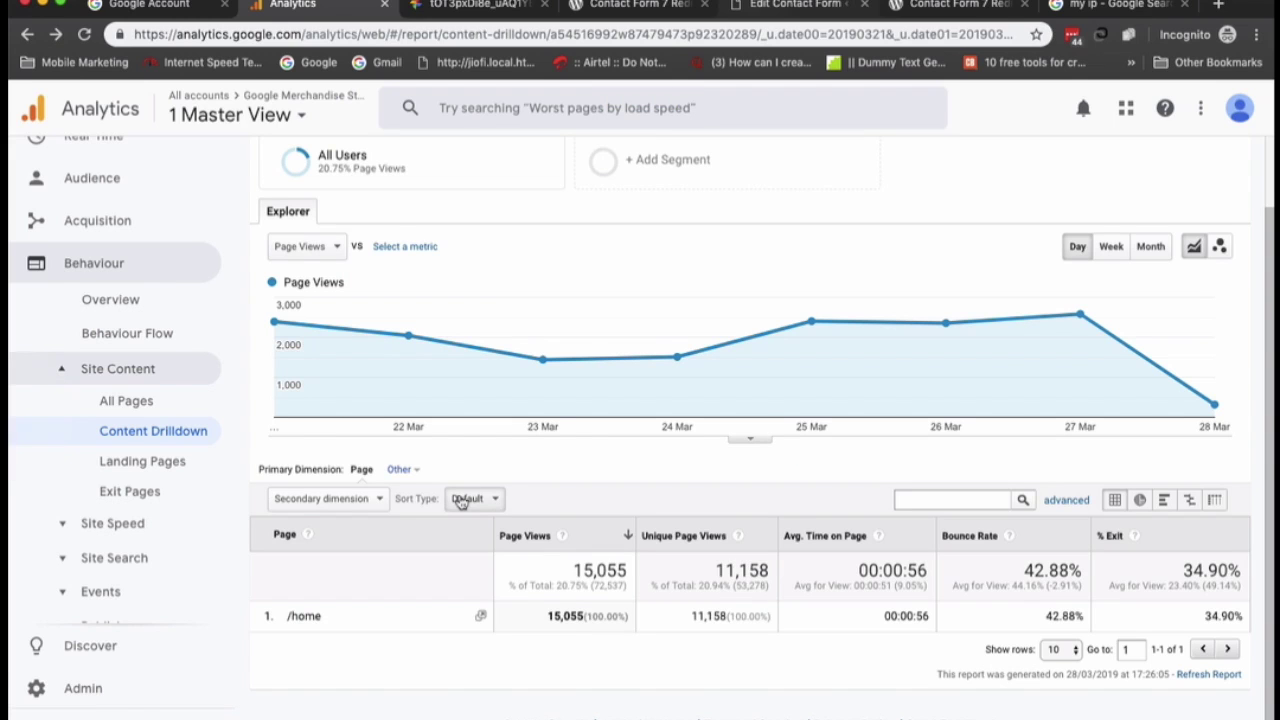
click(25, 36)
scroll(414, 470, down, 5)
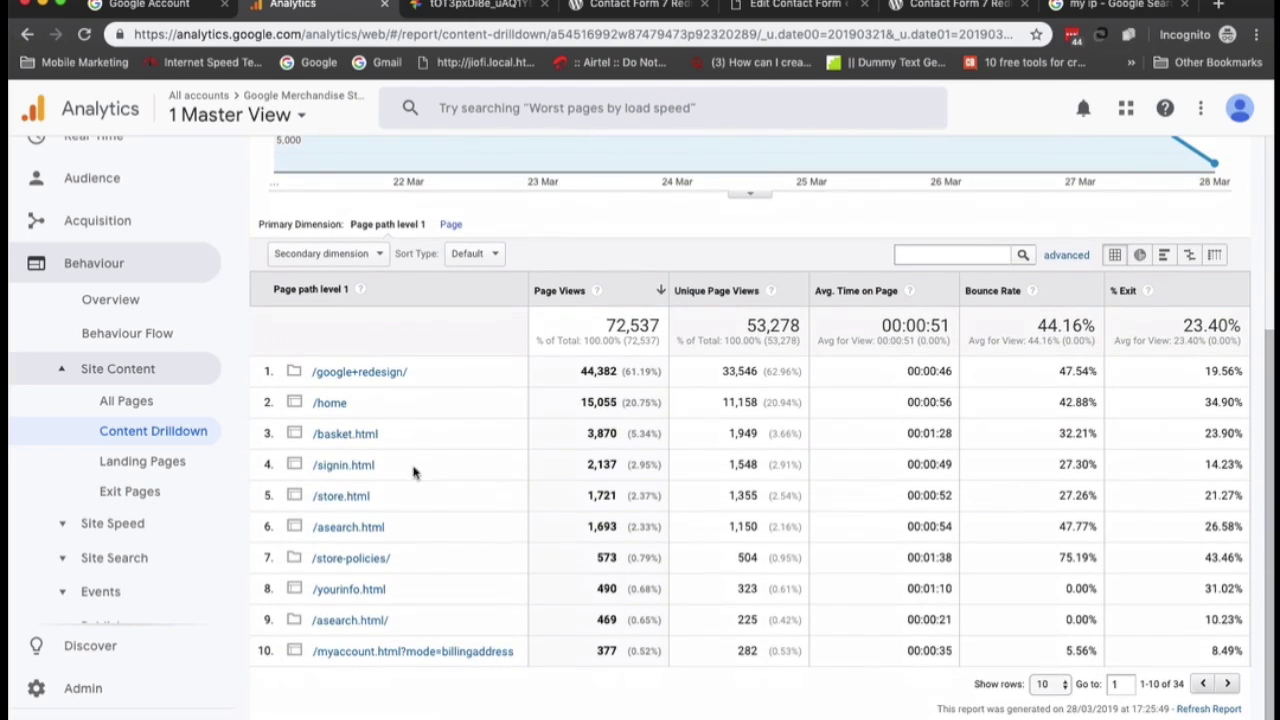
View the metrics of the /store.html page in Content Drilldown and return to the page path list.
click(353, 497)
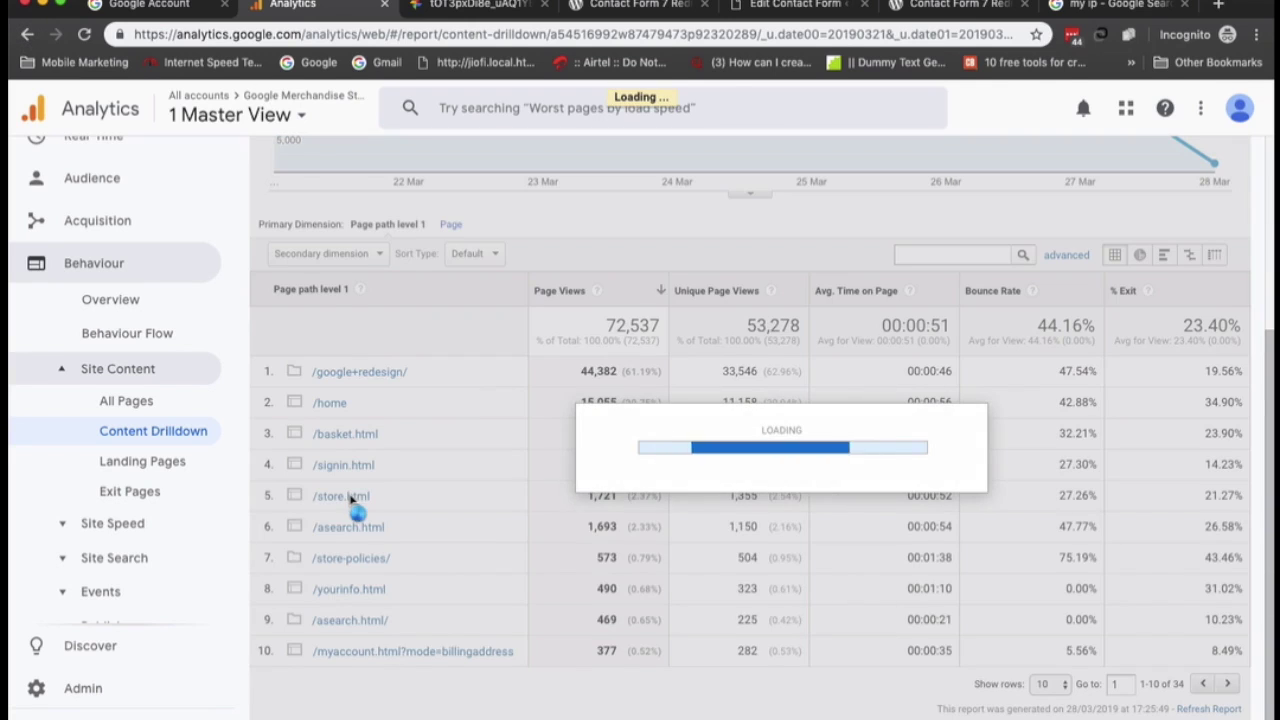
scroll(480, 560, left, 3)
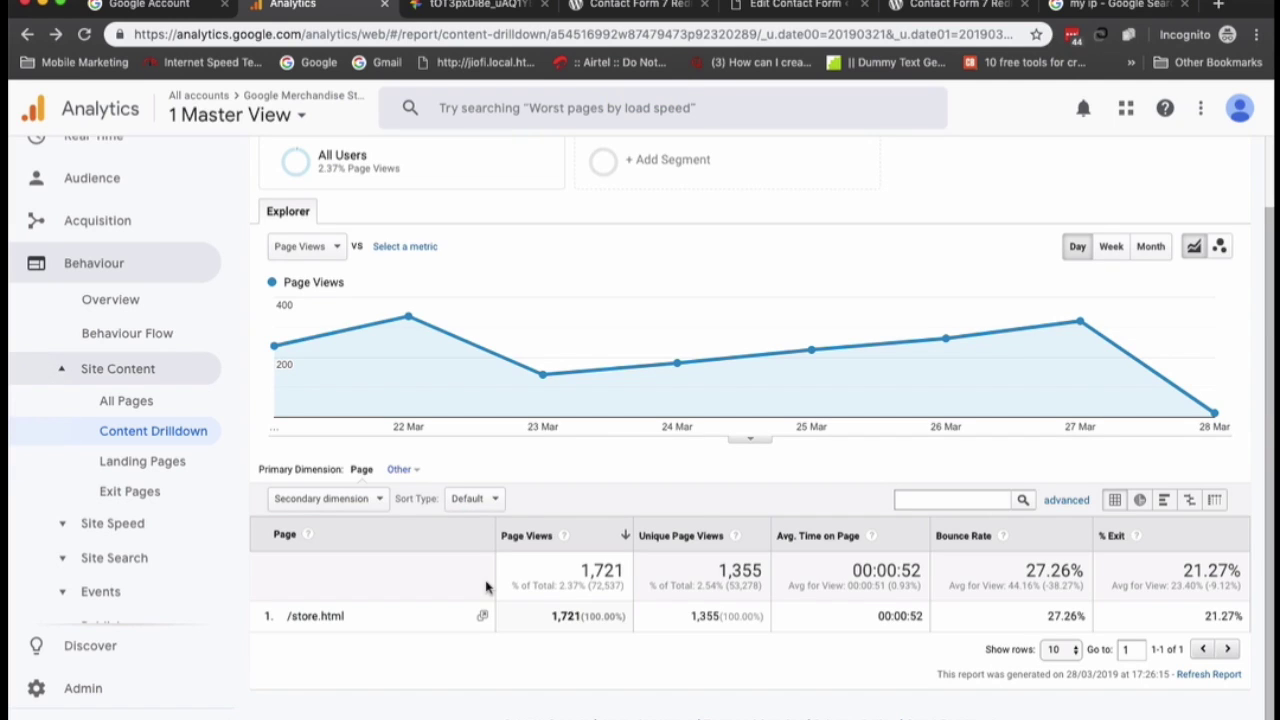
scroll(486, 587, left, 3)
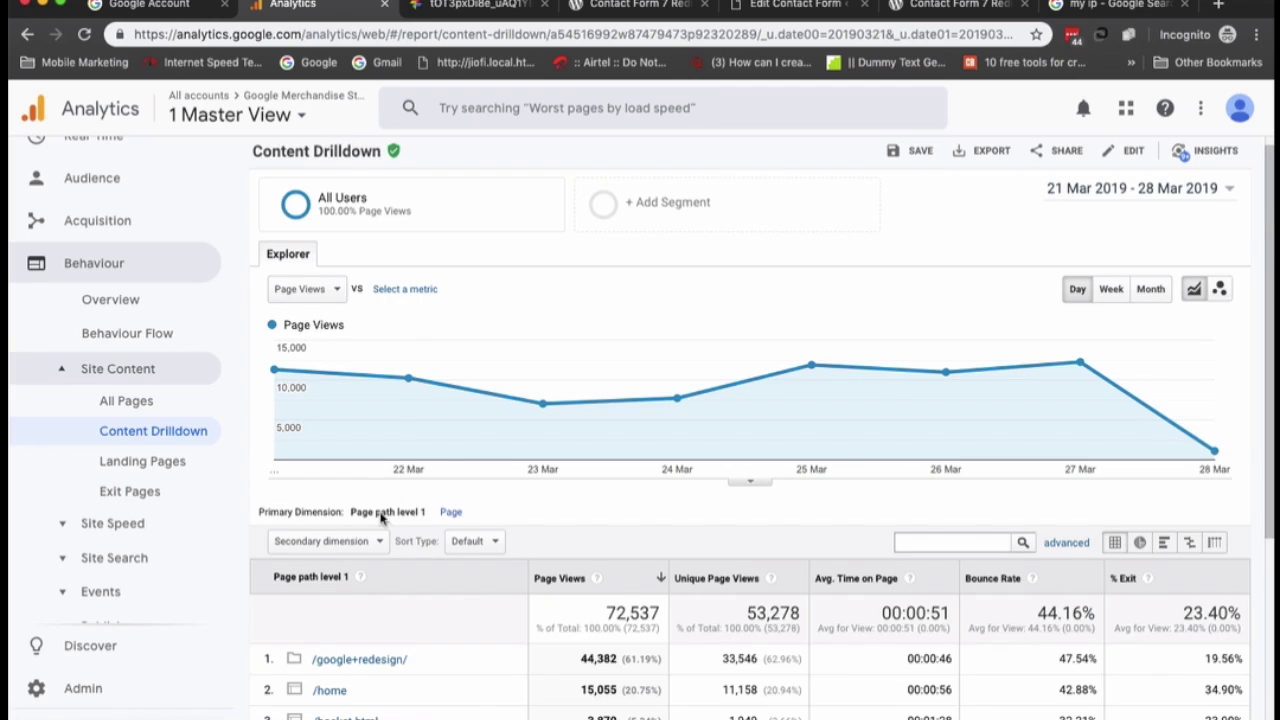
scroll(518, 328, down, 3)
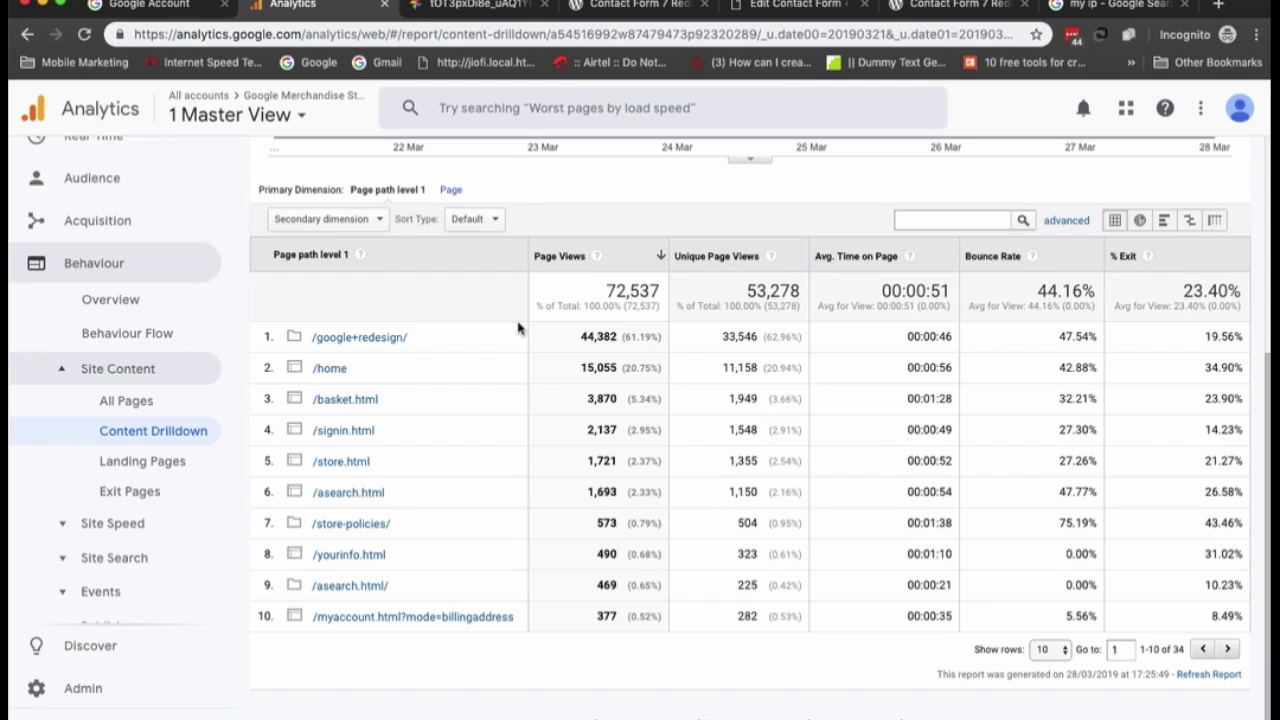
Open the Landing Pages report and examine the acquisition, behaviour and conversion metrics of each landing page.
click(187, 461)
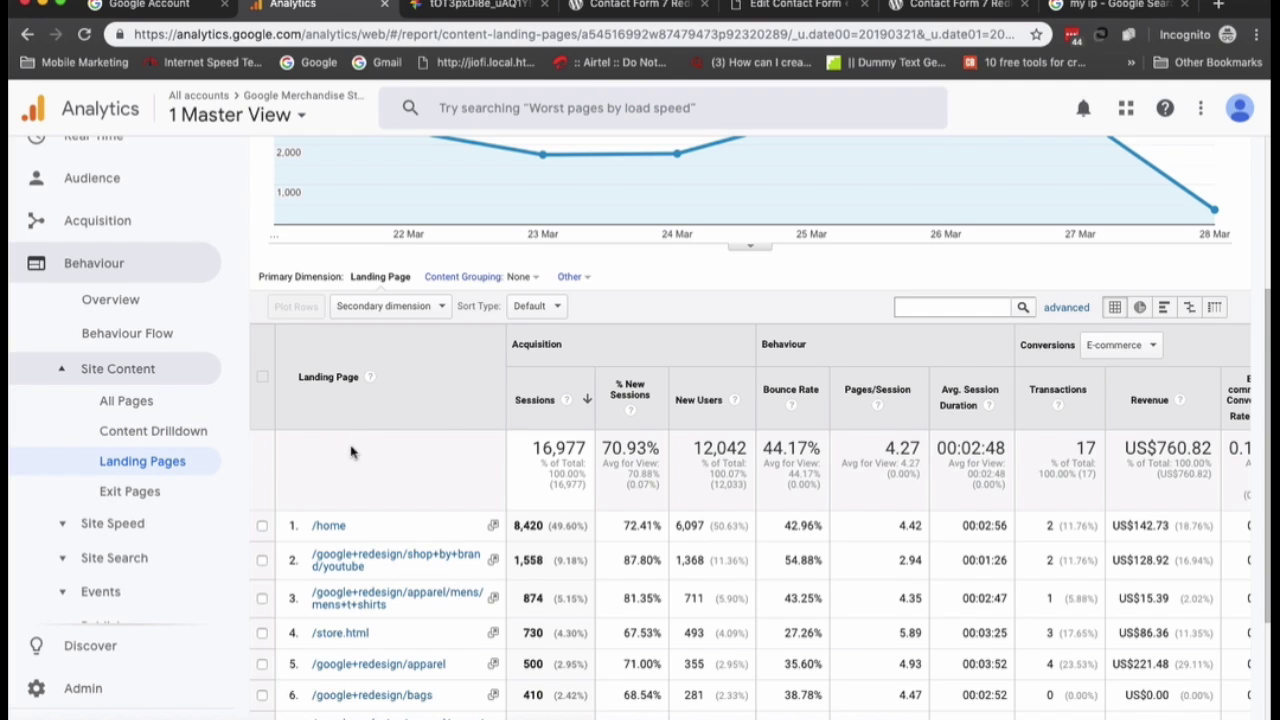
scroll(350, 452, down, 1)
scroll(421, 440, down, 1)
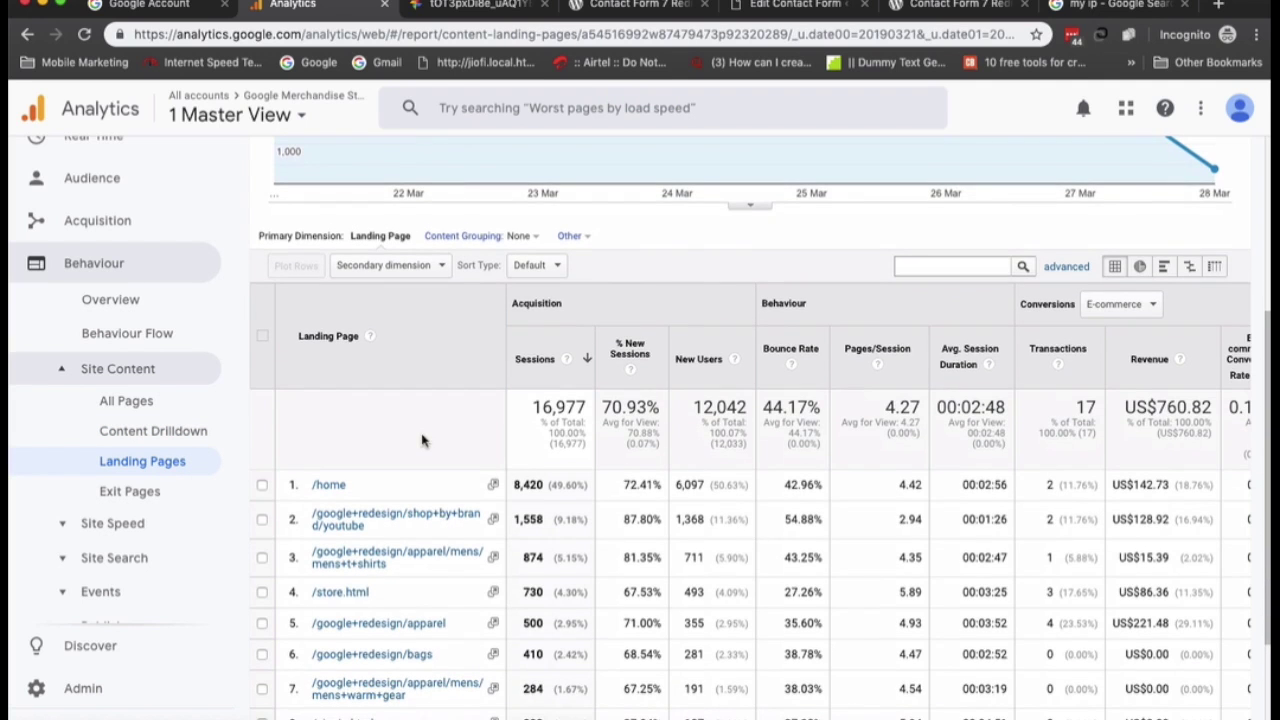
scroll(421, 440, down, 3)
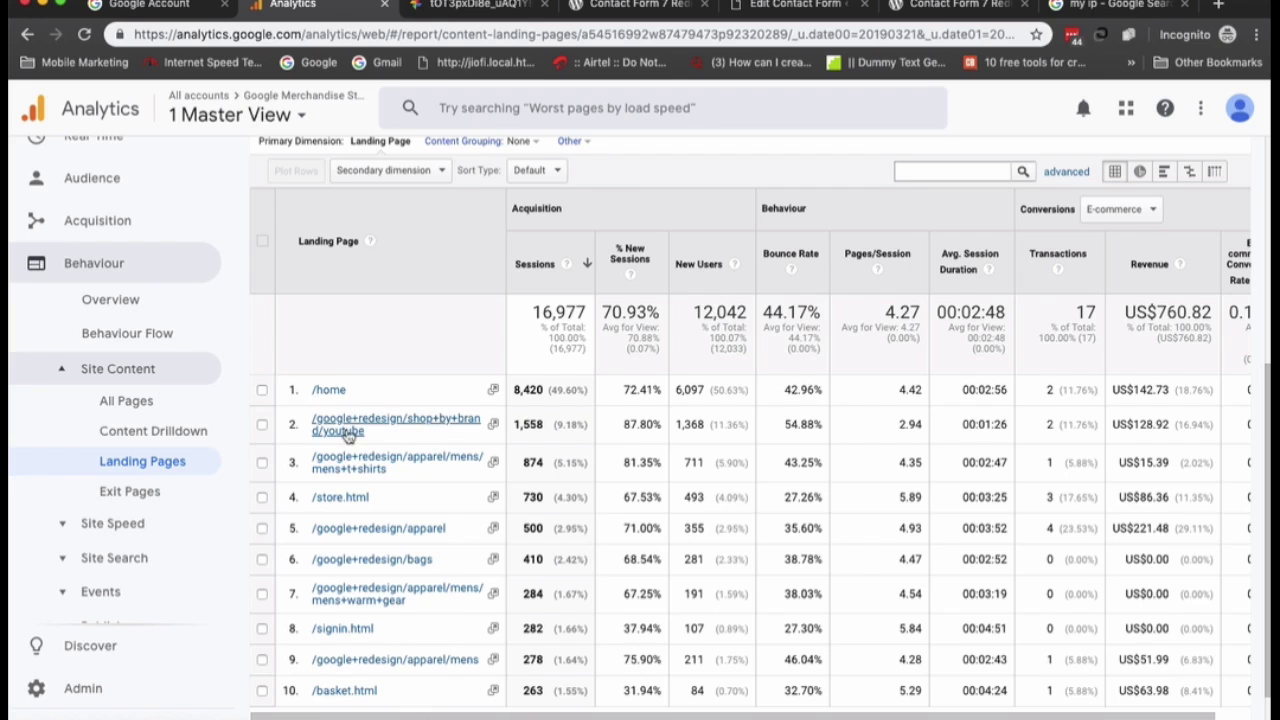
scroll(418, 445, down, 1)
scroll(418, 445, down, 1)
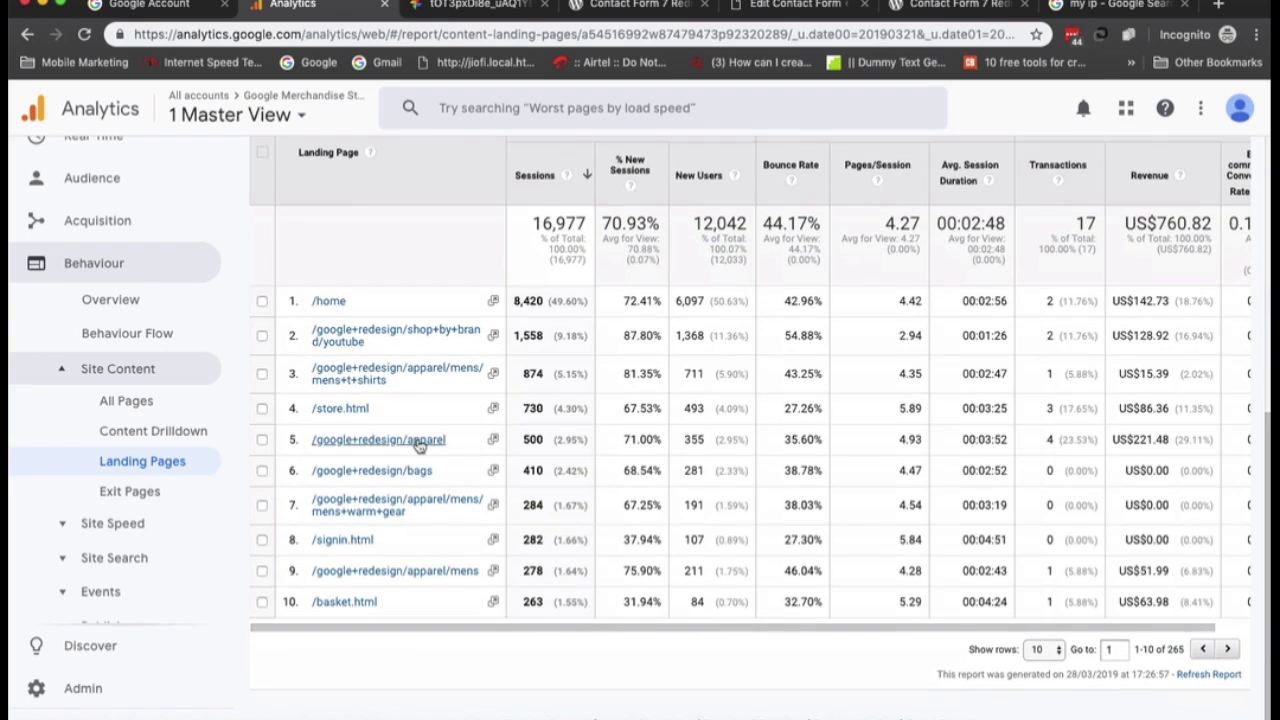
scroll(418, 445, up, 5)
scroll(418, 445, down, 3)
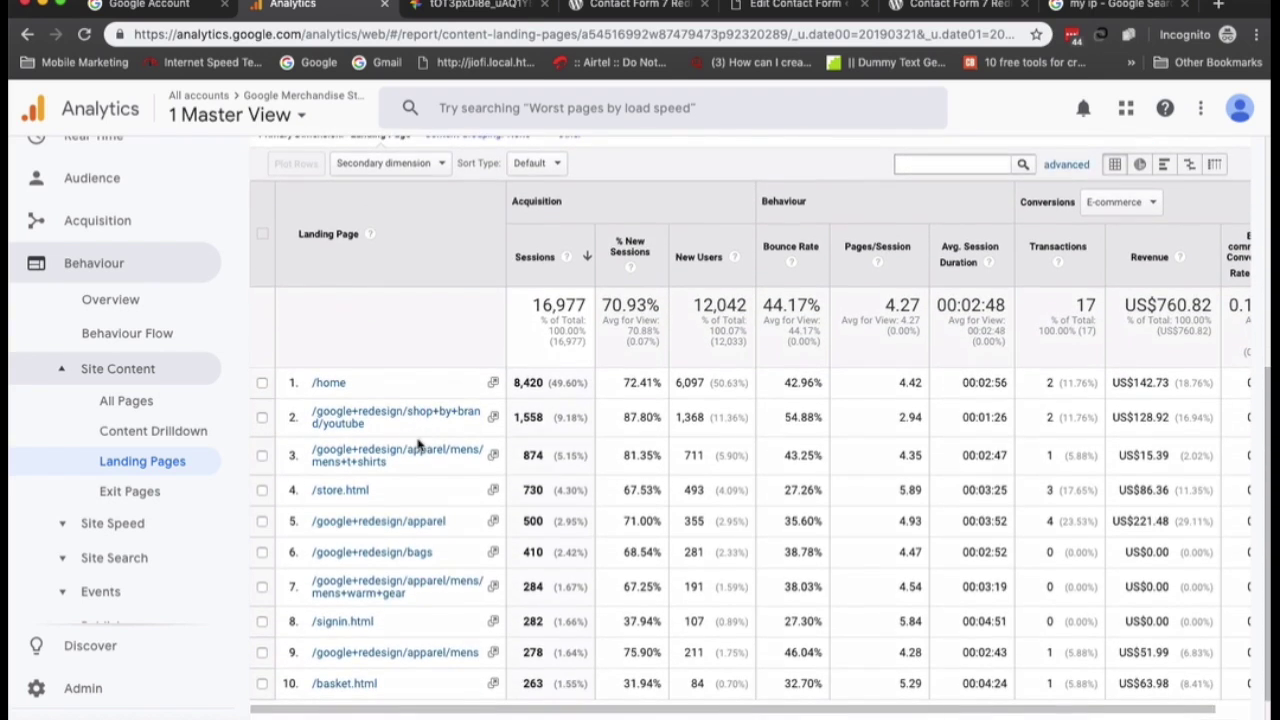
scroll(434, 391, down, 1)
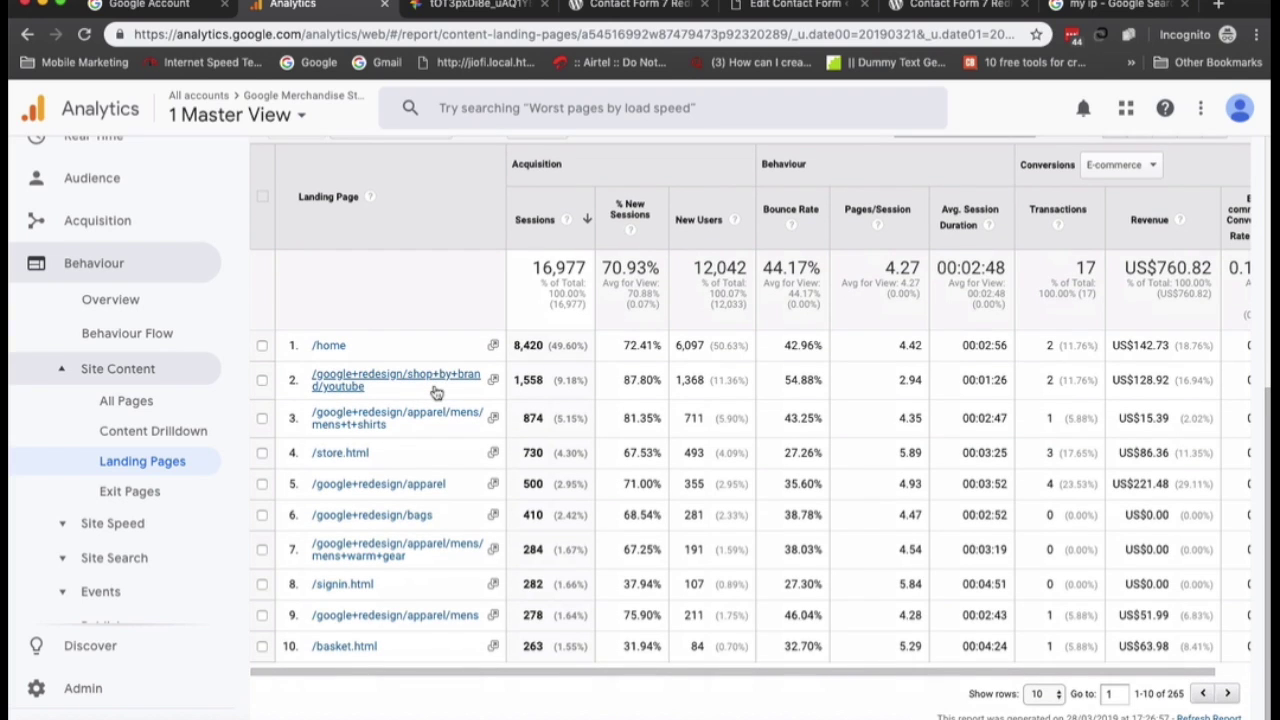
Set the Landing Pages table to show 25 rows.
scroll(436, 390, down, 1)
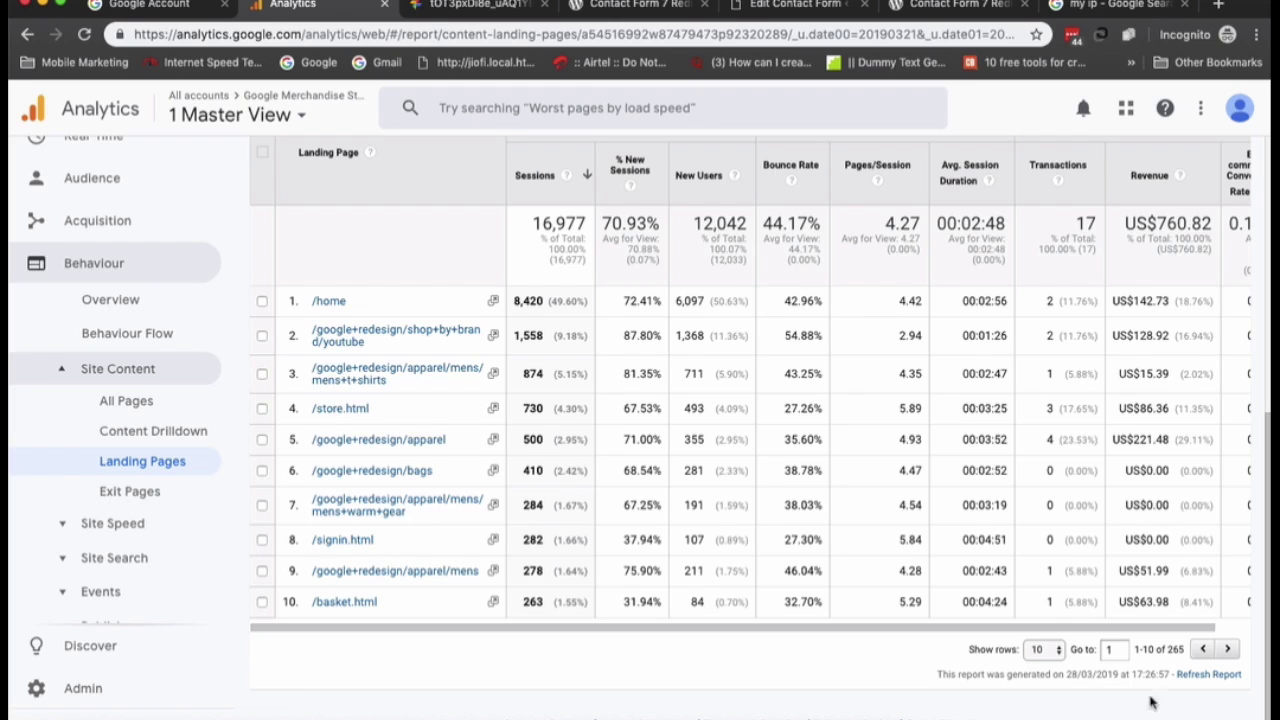
click(1058, 655)
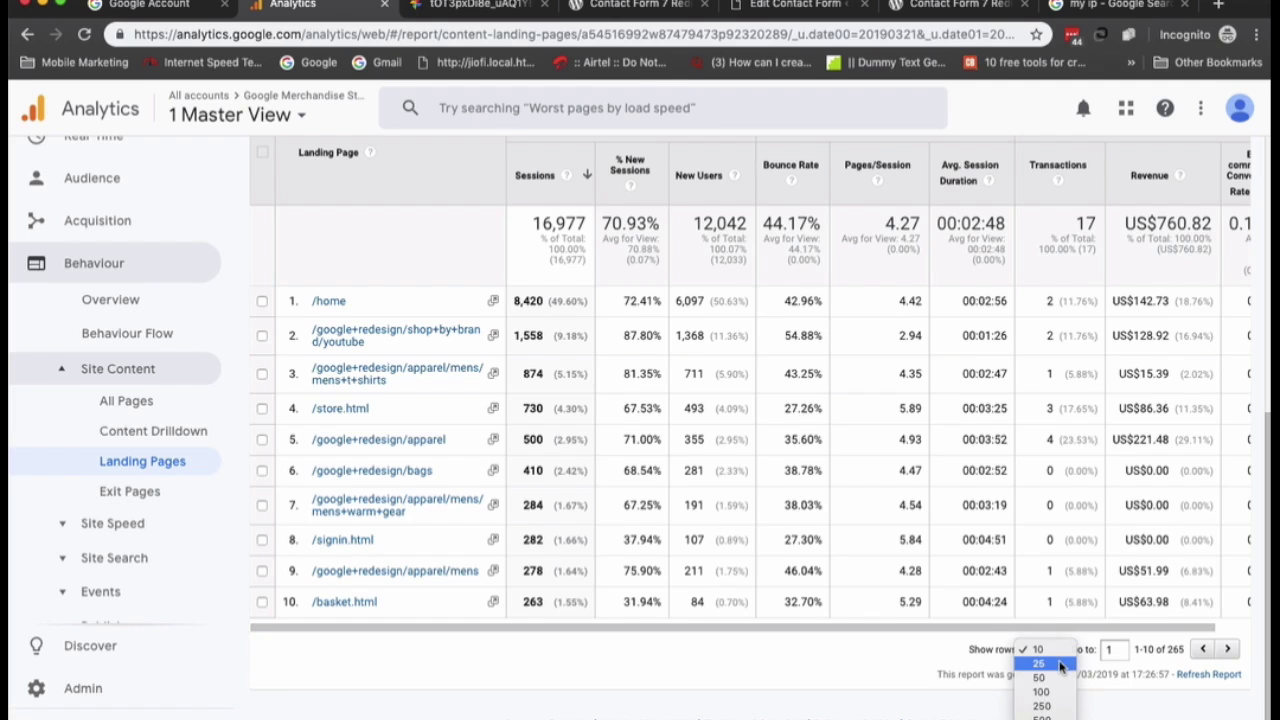
click(1058, 664)
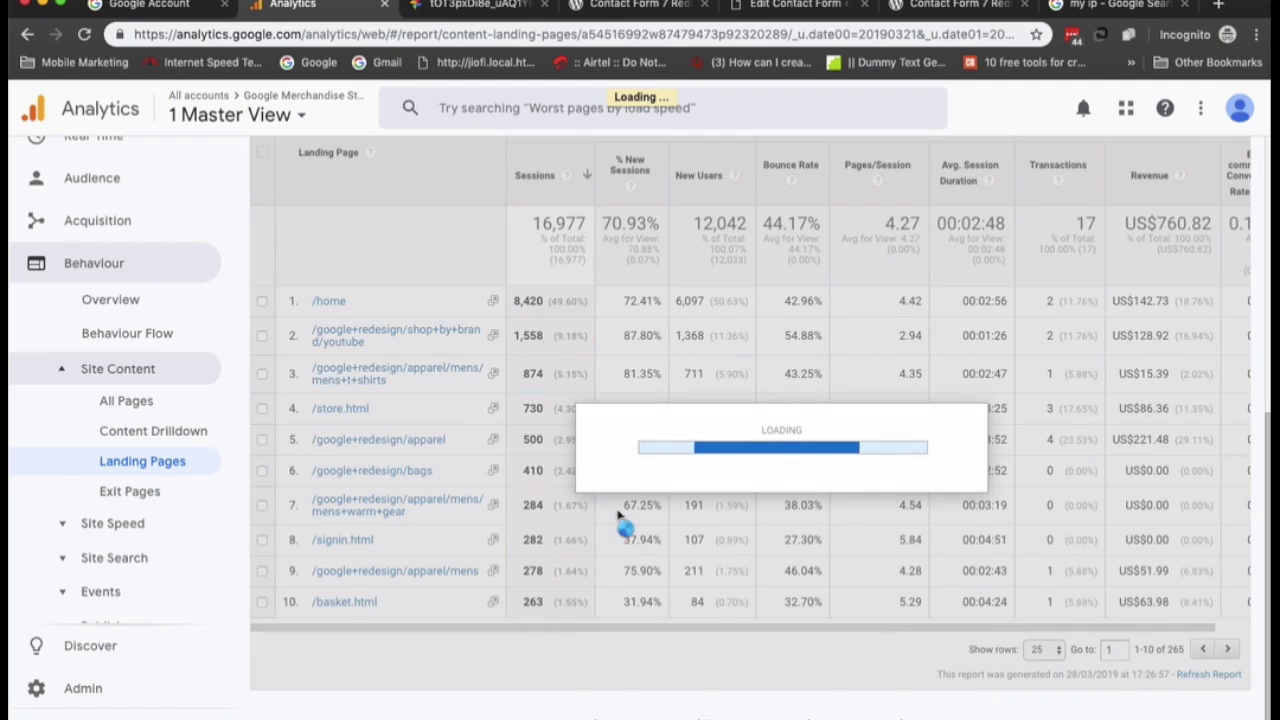
Look through the 25 listed landing pages and compare their sessions, from /home down to the last row.
scroll(618, 515, down, 5)
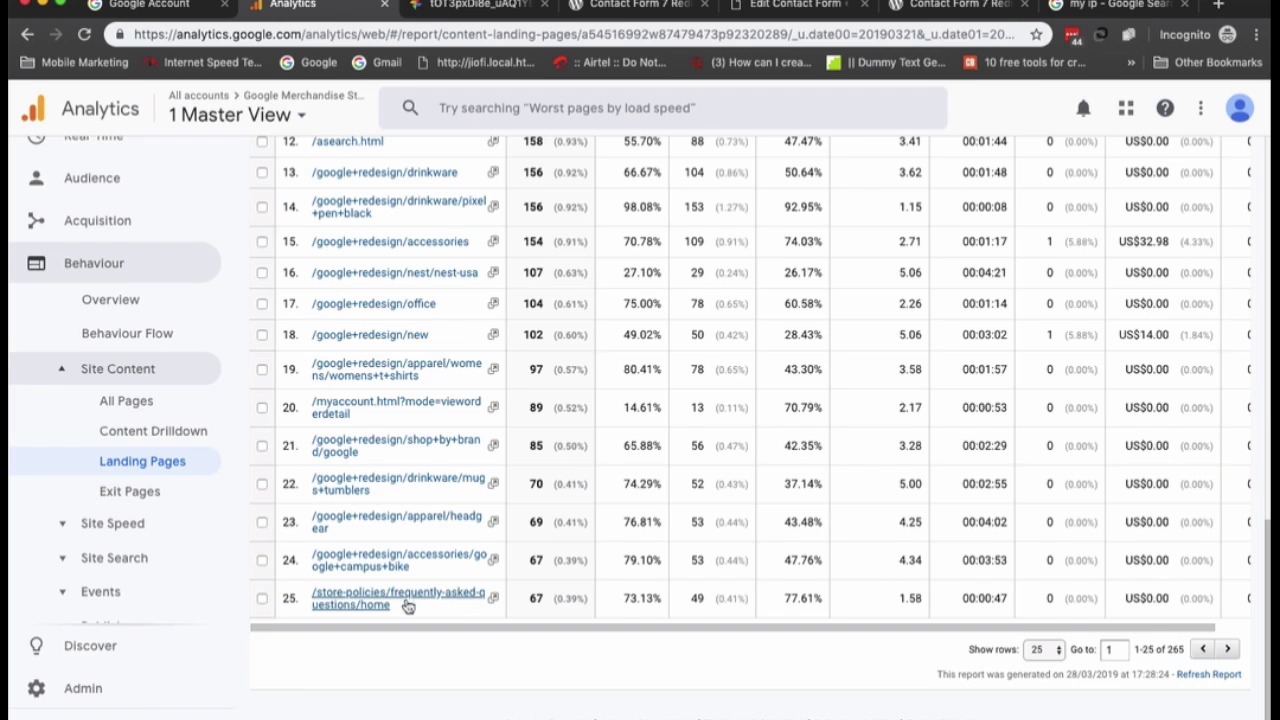
scroll(420, 614, up, 5)
scroll(420, 614, up, 4)
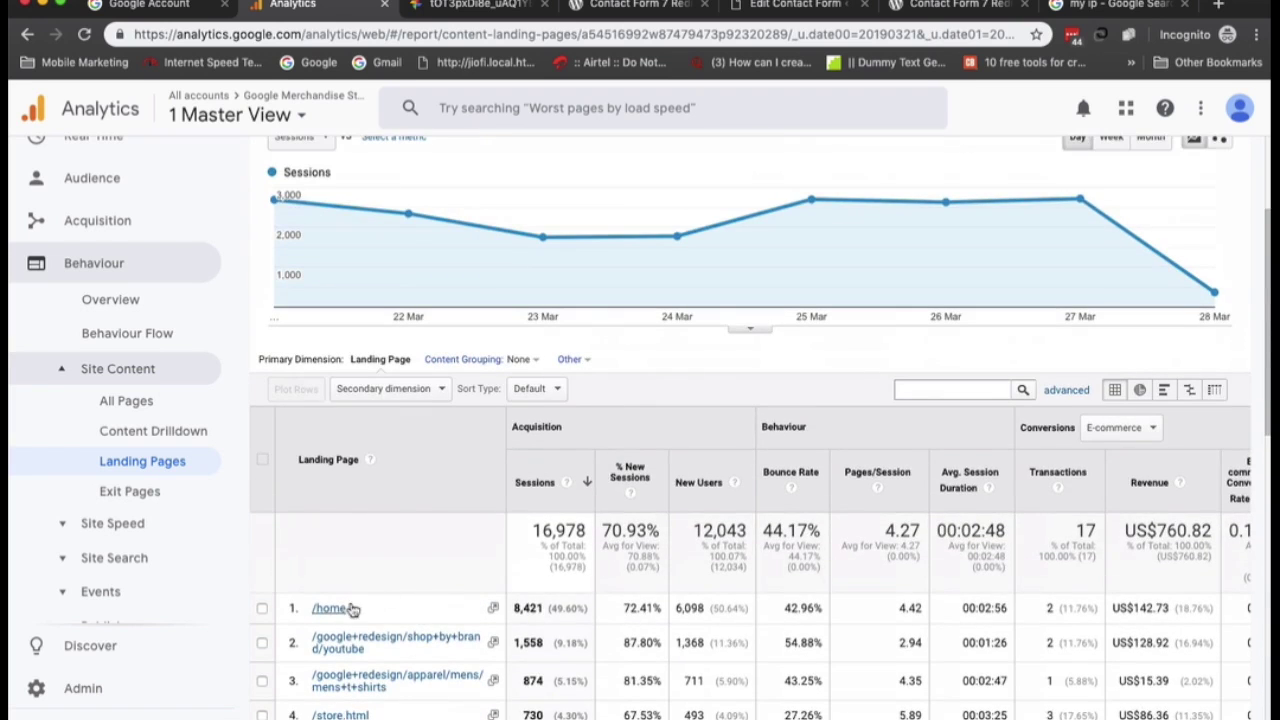
scroll(323, 608, down, 2)
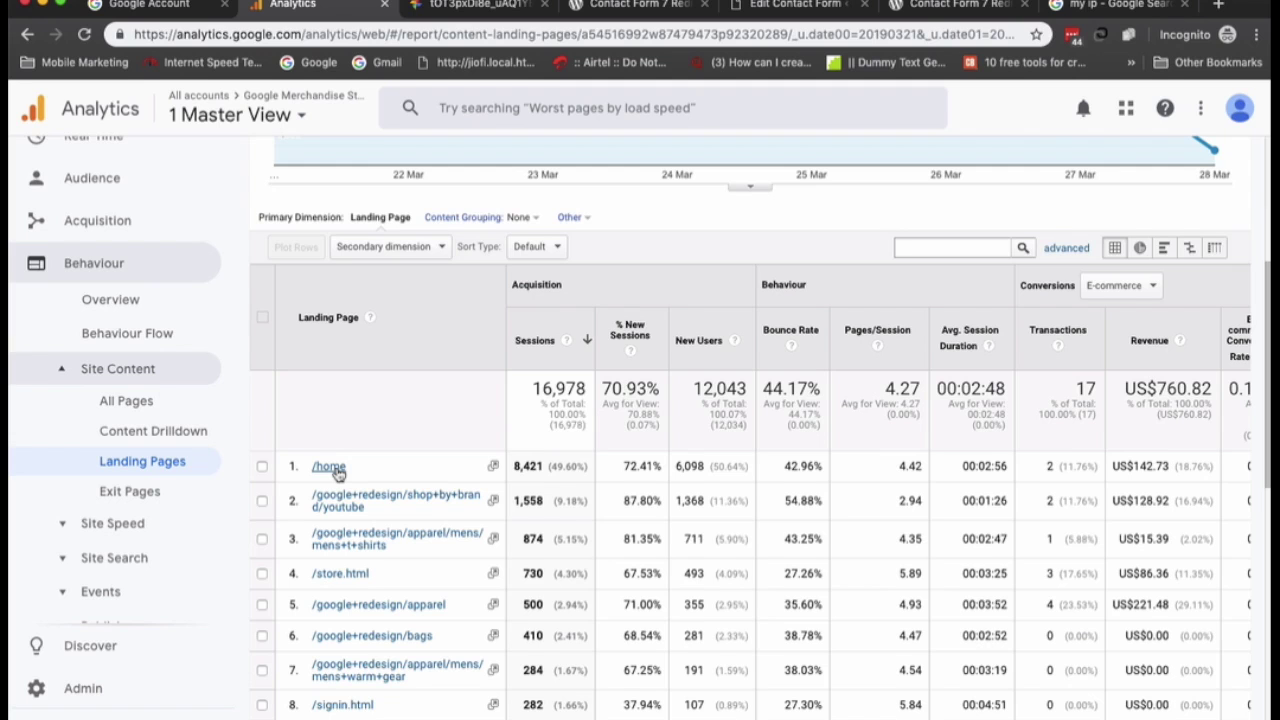
scroll(338, 474, down, 10)
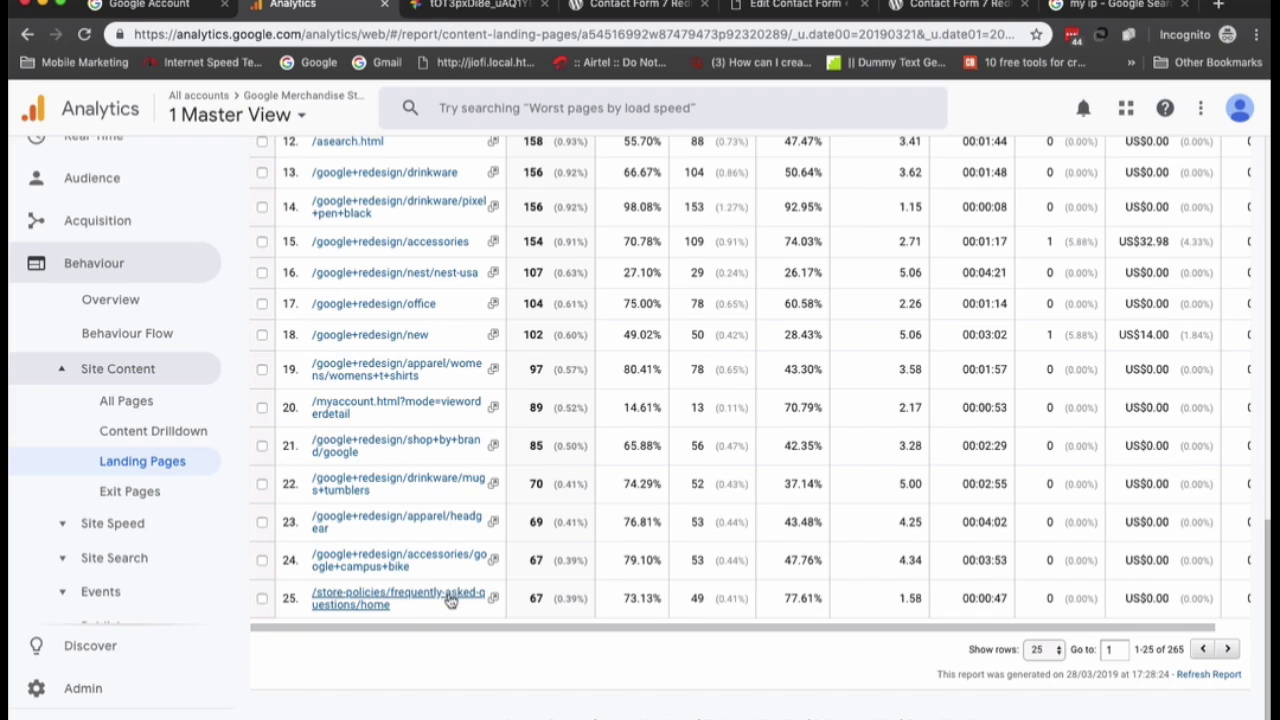
scroll(452, 598, up, 10)
scroll(452, 598, up, 3)
scroll(452, 598, down, 10)
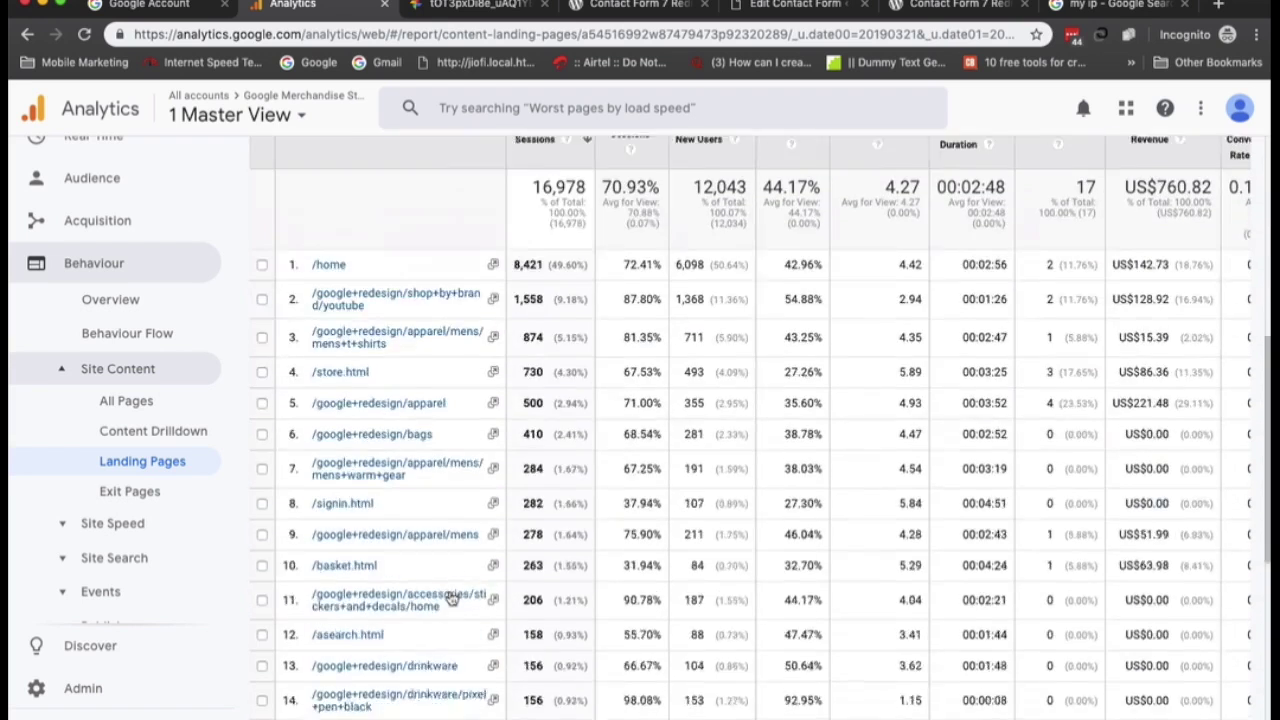
scroll(452, 597, up, 2)
scroll(450, 597, down, 2)
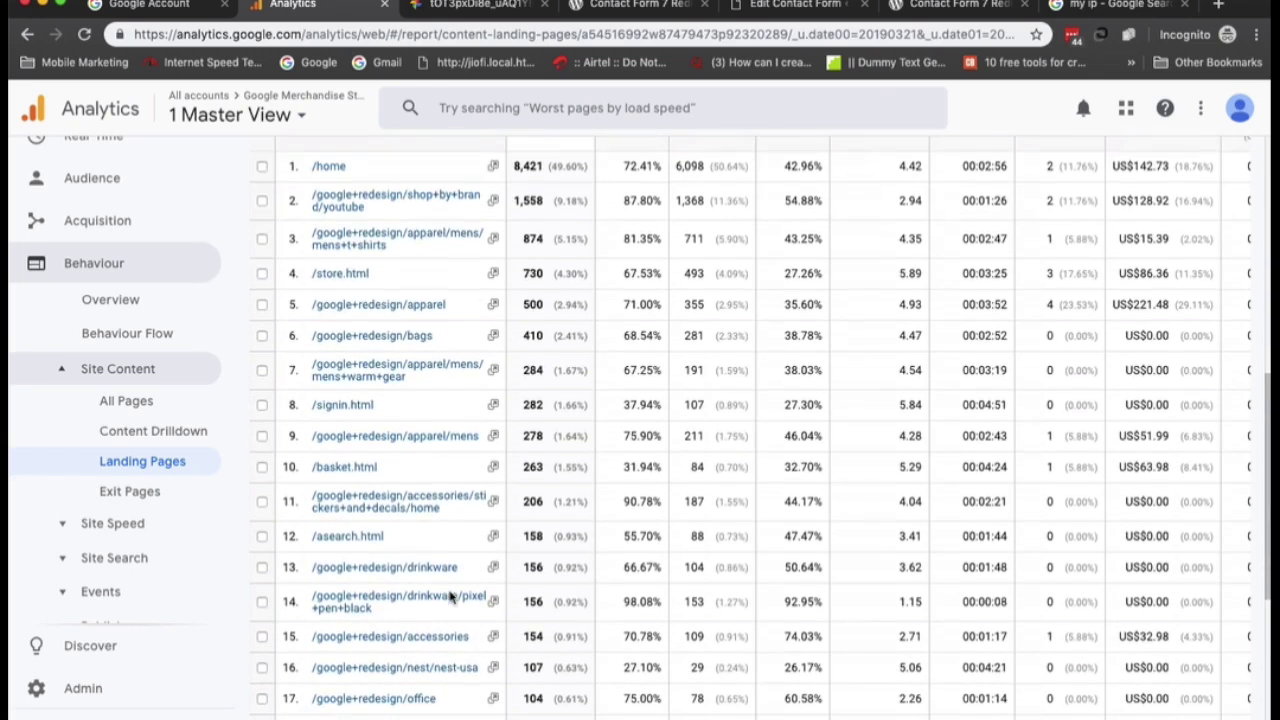
scroll(451, 598, up, 1)
scroll(452, 598, up, 3)
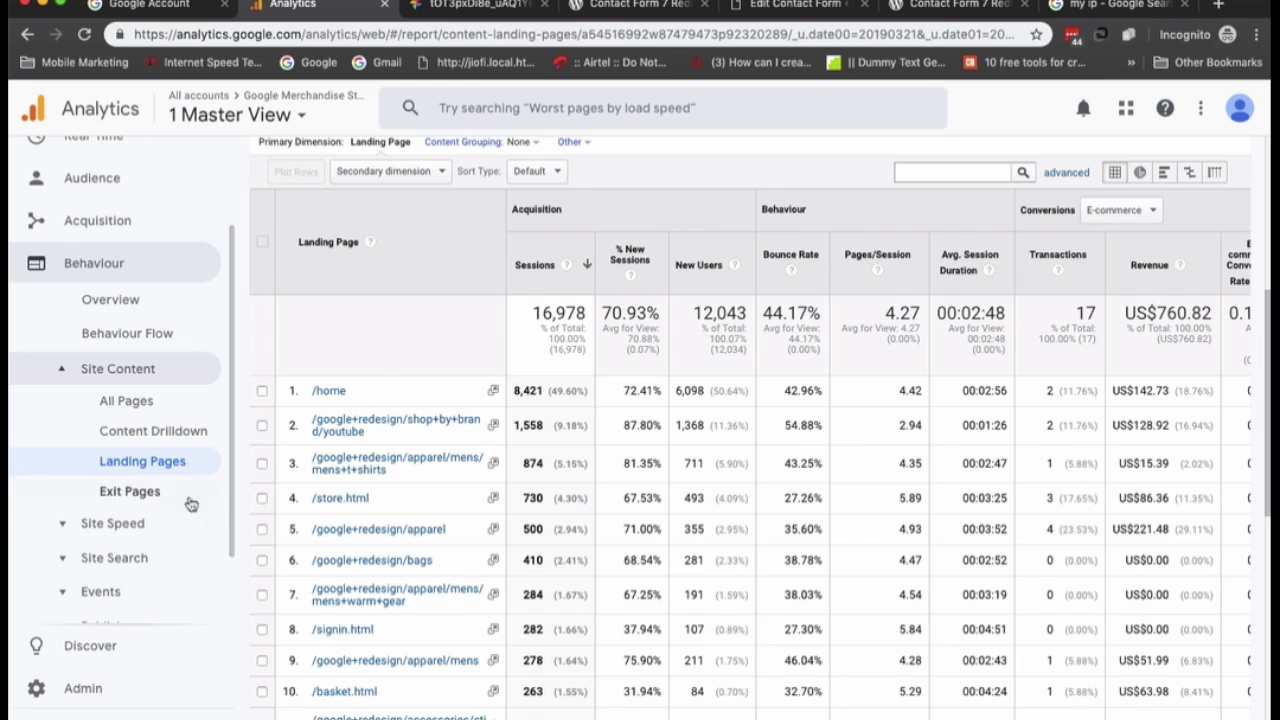
Open the Exit Pages report, examine exits, page views and % exit for each page, and collapse the Site Content group.
click(130, 491)
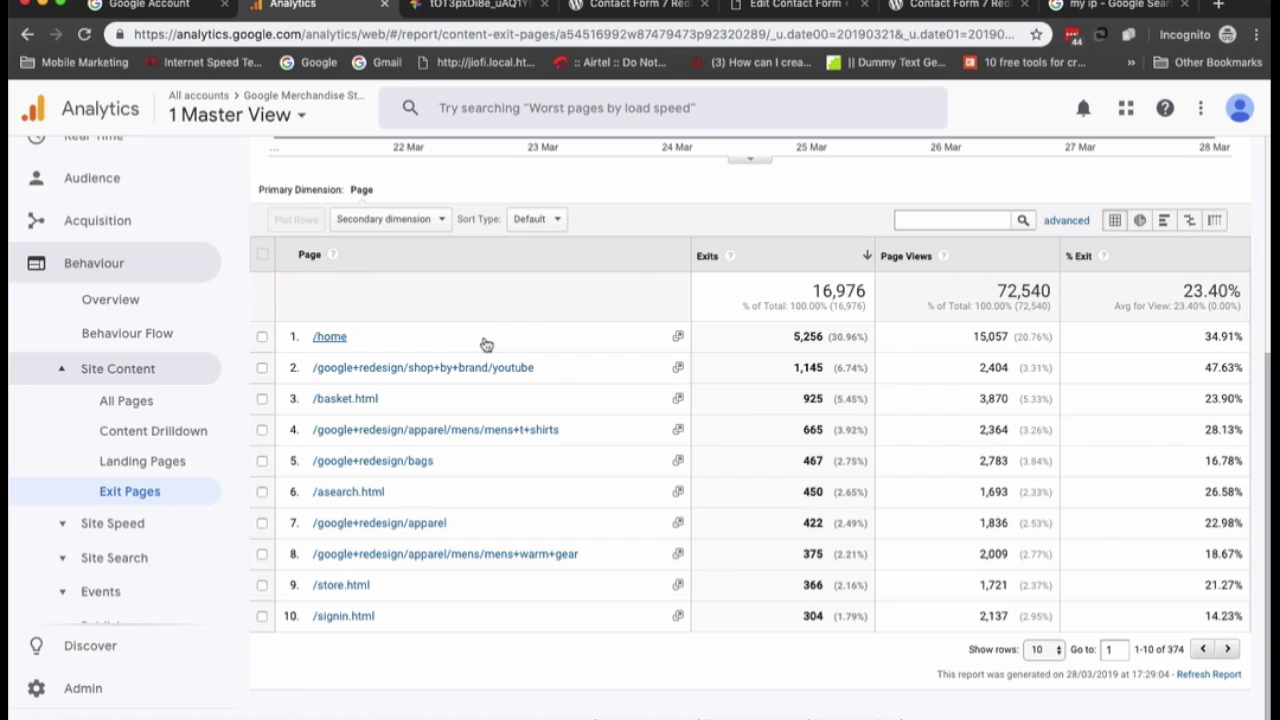
double_click(1200, 337)
scroll(606, 428, up, 5)
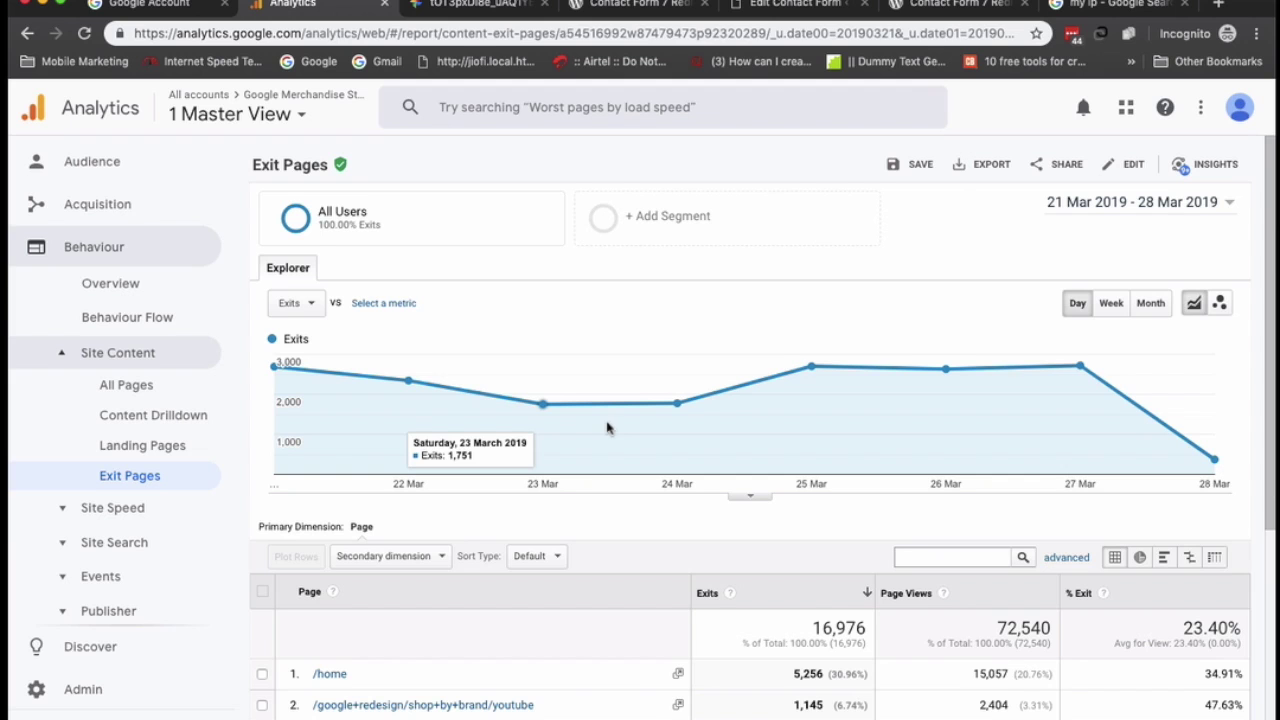
scroll(606, 428, down, 5)
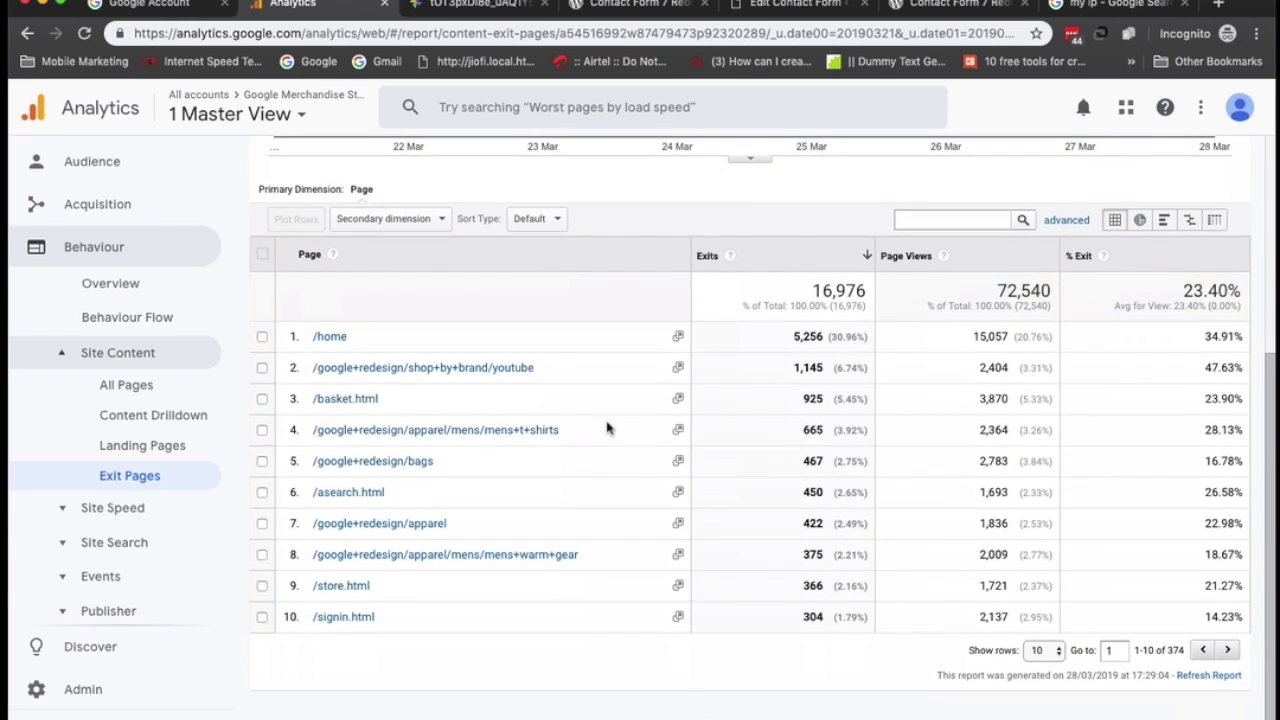
scroll(606, 428, up, 4)
scroll(606, 428, up, 1)
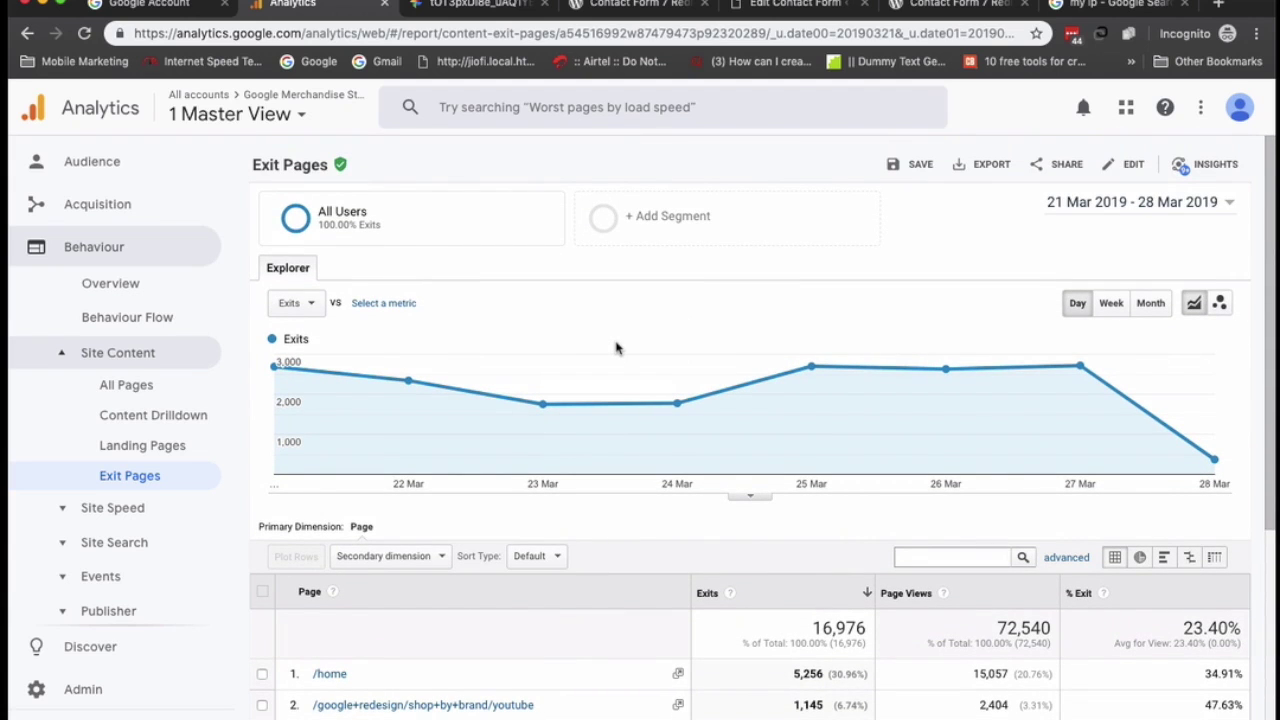
click(192, 362)
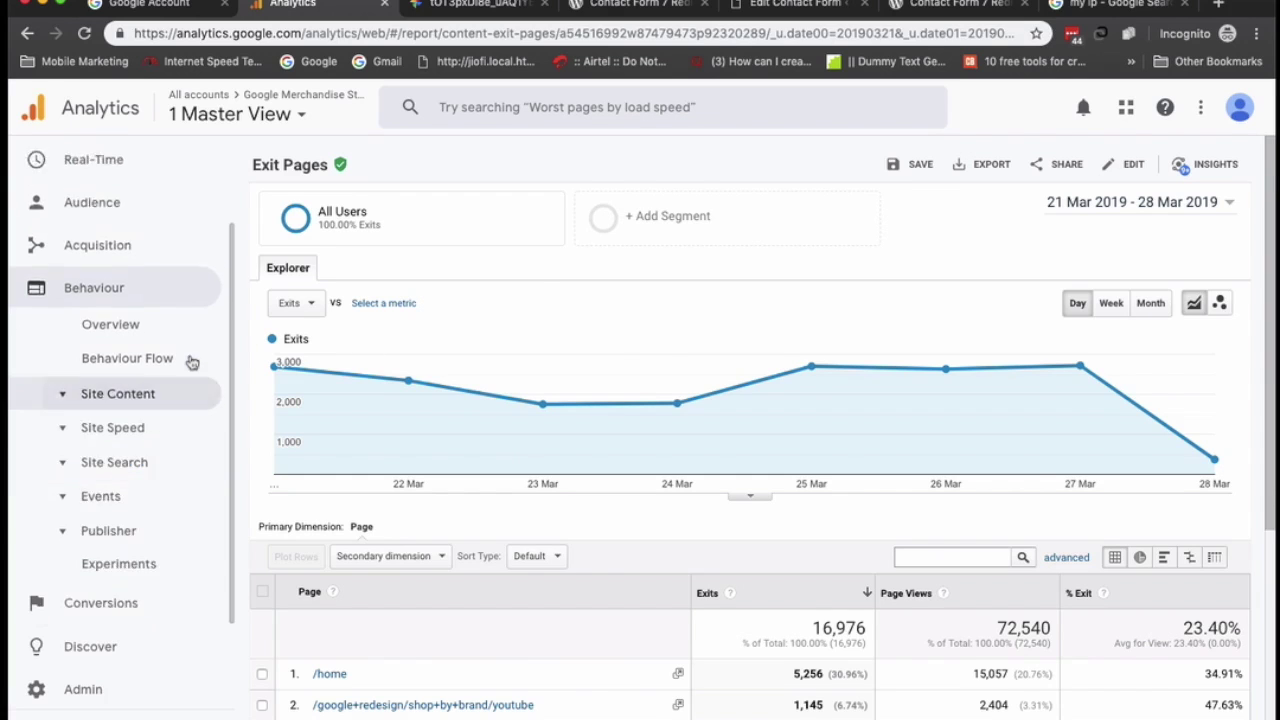